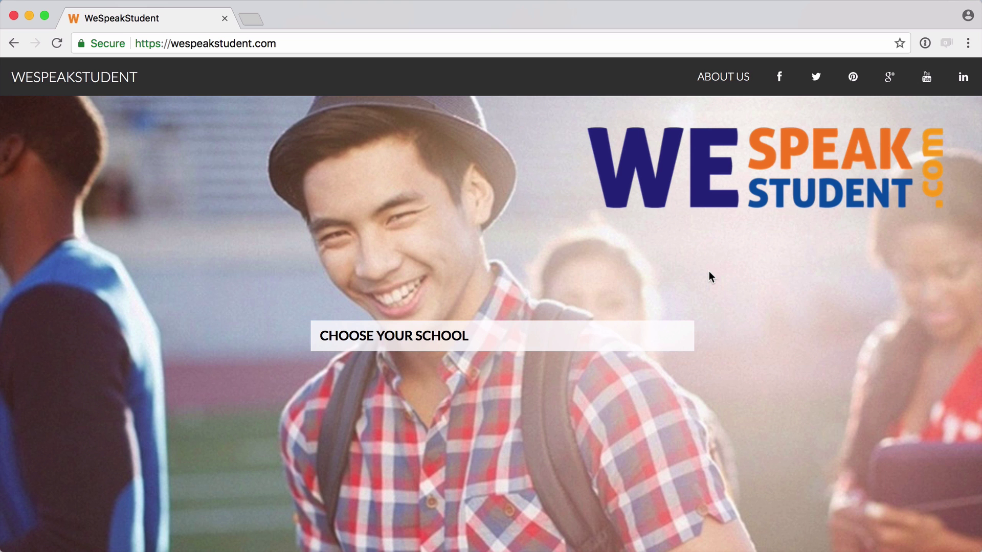
# Step: Search the school chooser with "F" and open the Fanshawe College site
pyautogui.click(635, 334)
pyautogui.write('F')
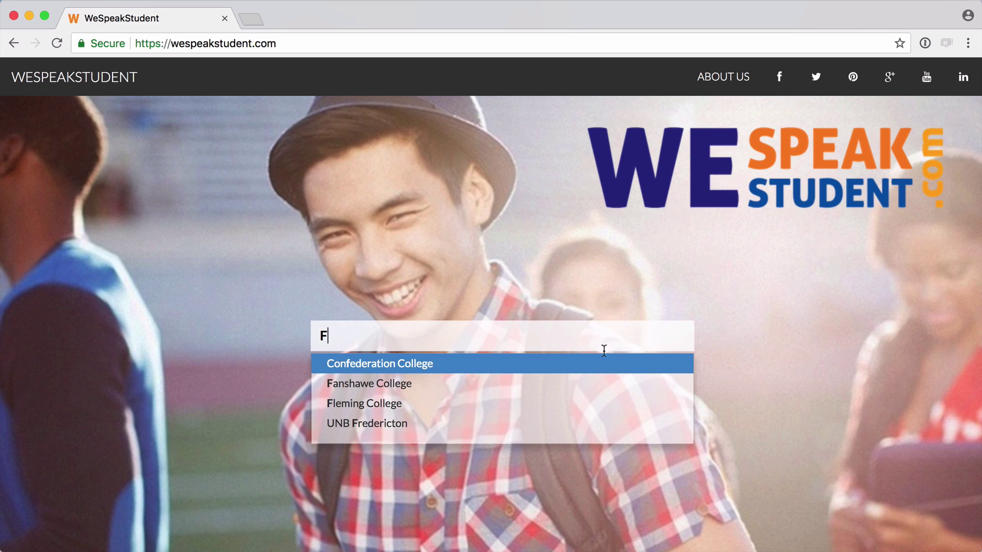
pyautogui.click(511, 384)
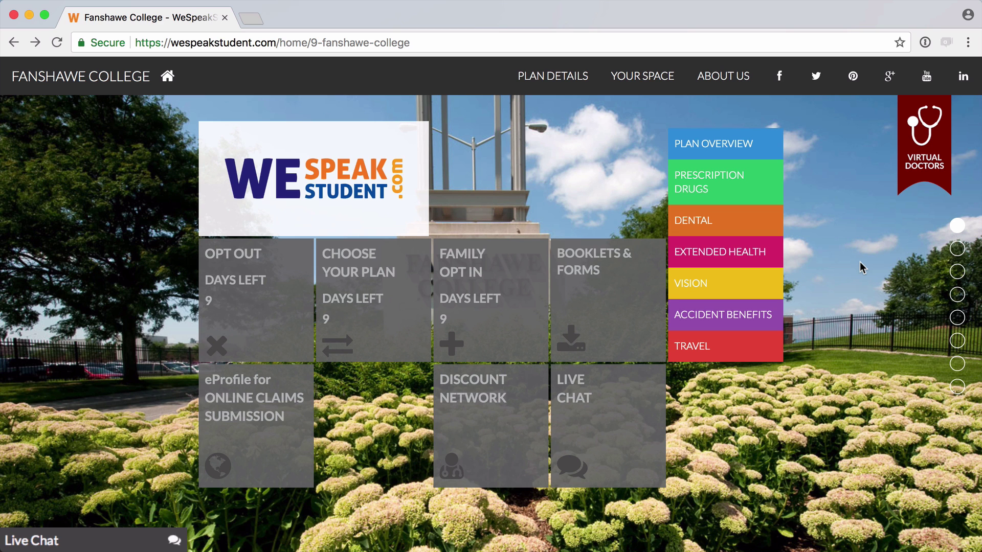
# Step: Examine the Fanshawe College page's plan sections in order, from Plan Overview through Travel
pyautogui.scroll(-2, 860, 262)
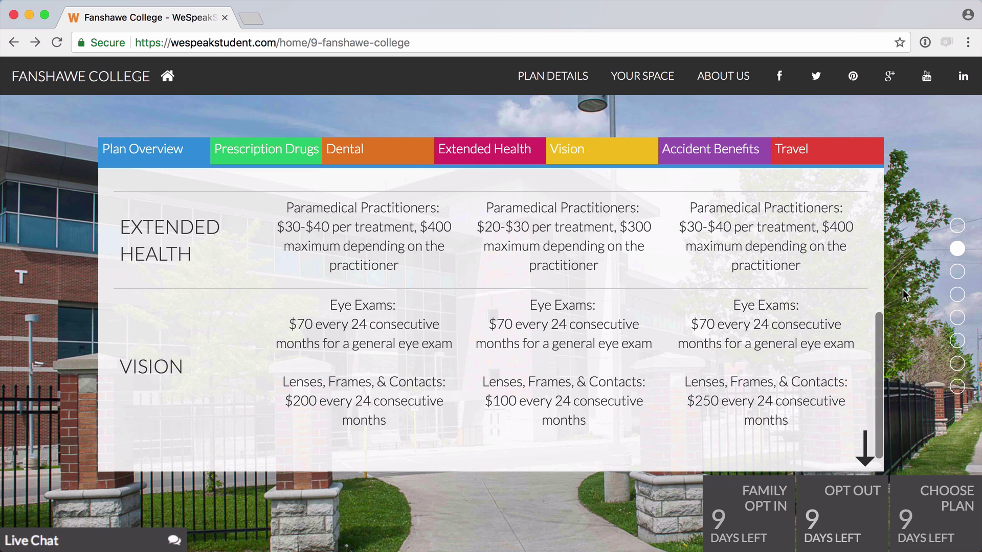
pyautogui.scroll(-2, 903, 289)
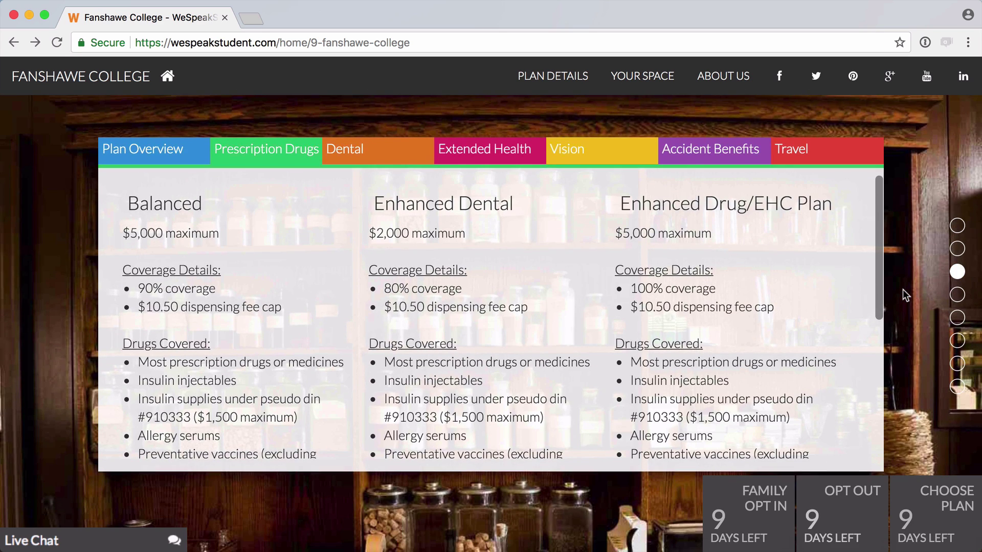
pyautogui.scroll(-2, 903, 292)
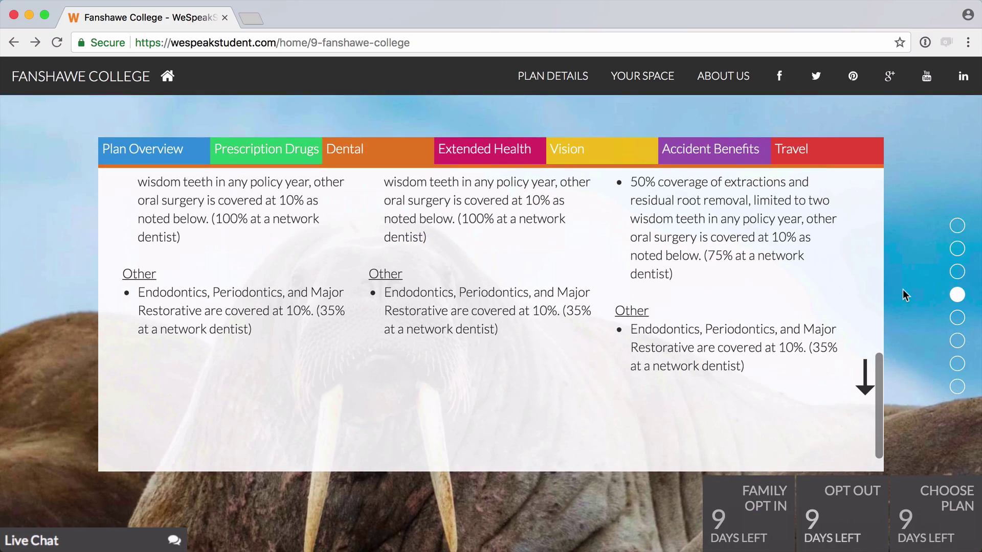
pyautogui.scroll(-2, 903, 289)
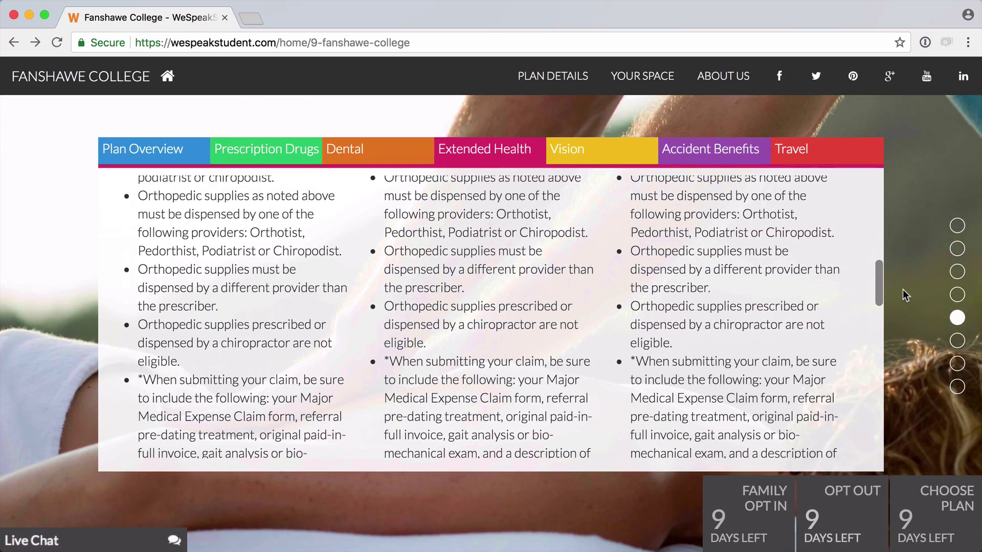
pyautogui.scroll(-2, 903, 295)
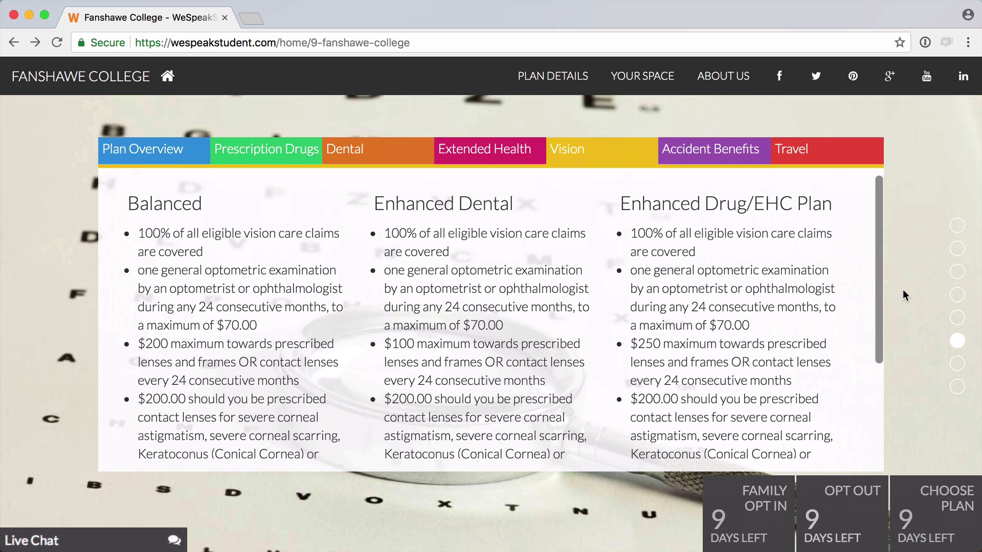
pyautogui.scroll(-2, 903, 295)
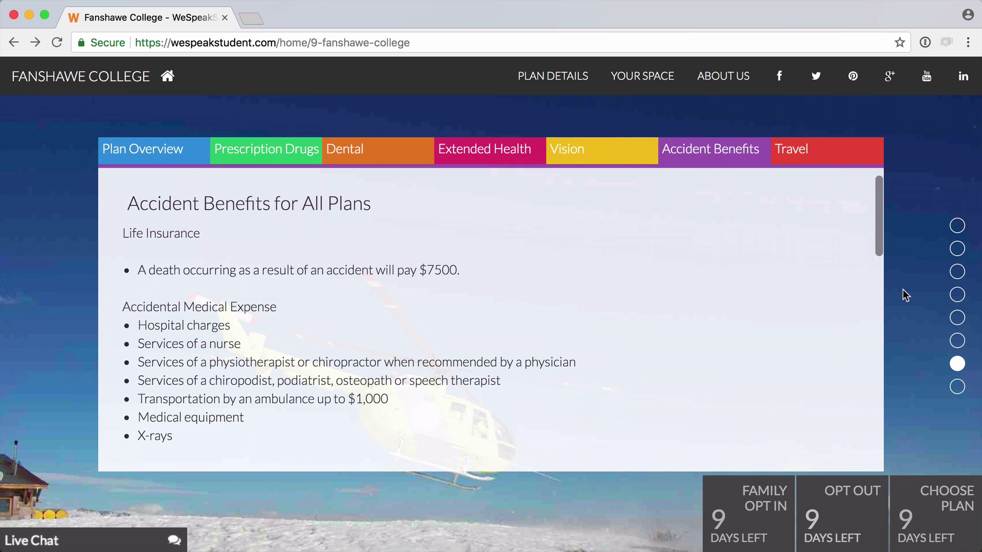
pyautogui.scroll(-2, 903, 295)
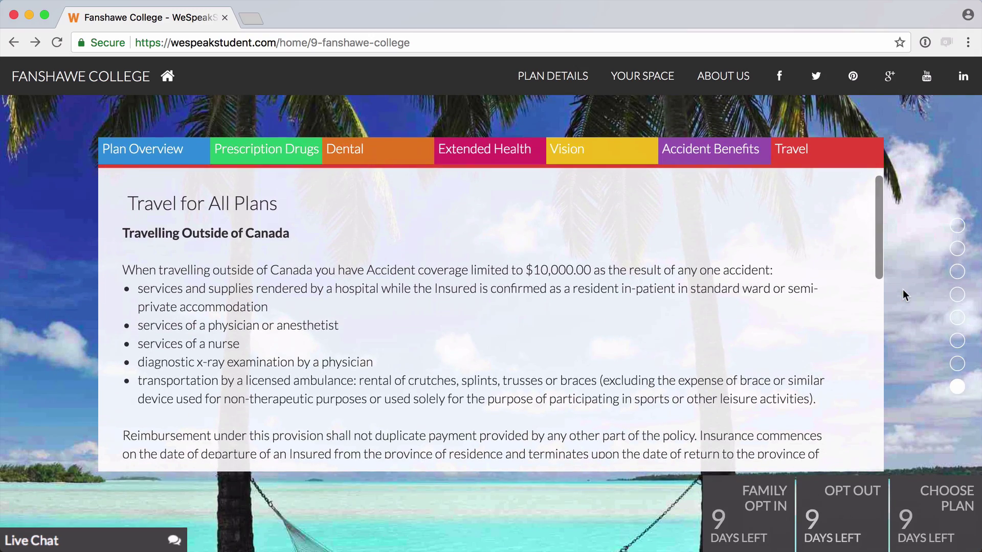
# Step: Return to the Plan Overview section, and view Dental, Prescription Drugs, Vision and Accident Benefits through the section navigation
pyautogui.click(958, 248)
pyautogui.scroll(2, 912, 280)
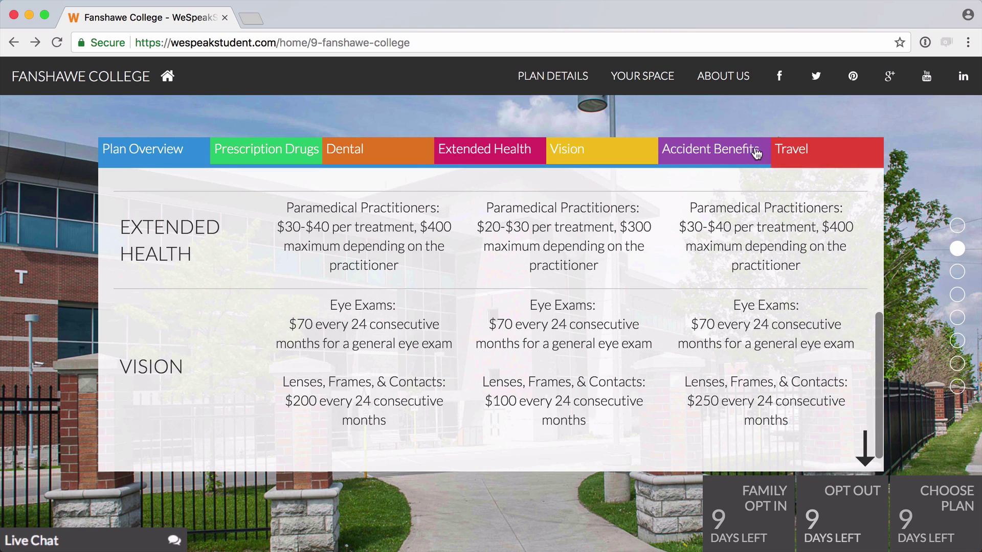
pyautogui.click(369, 152)
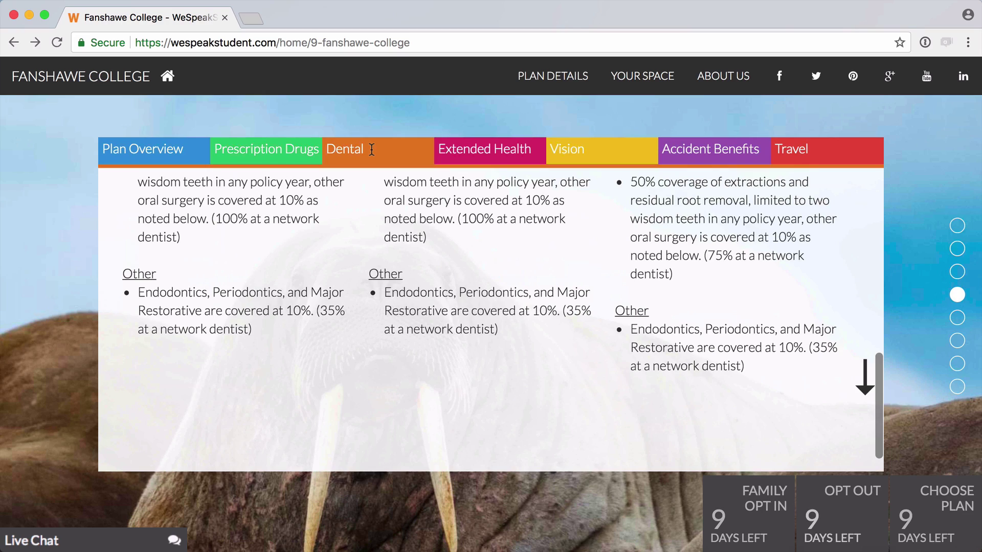
pyautogui.click(290, 154)
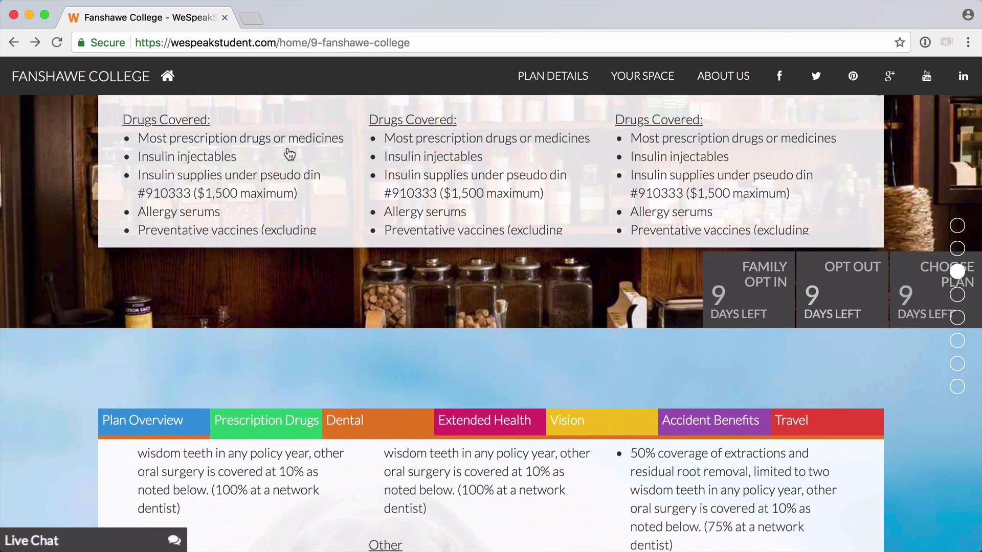
pyautogui.click(597, 155)
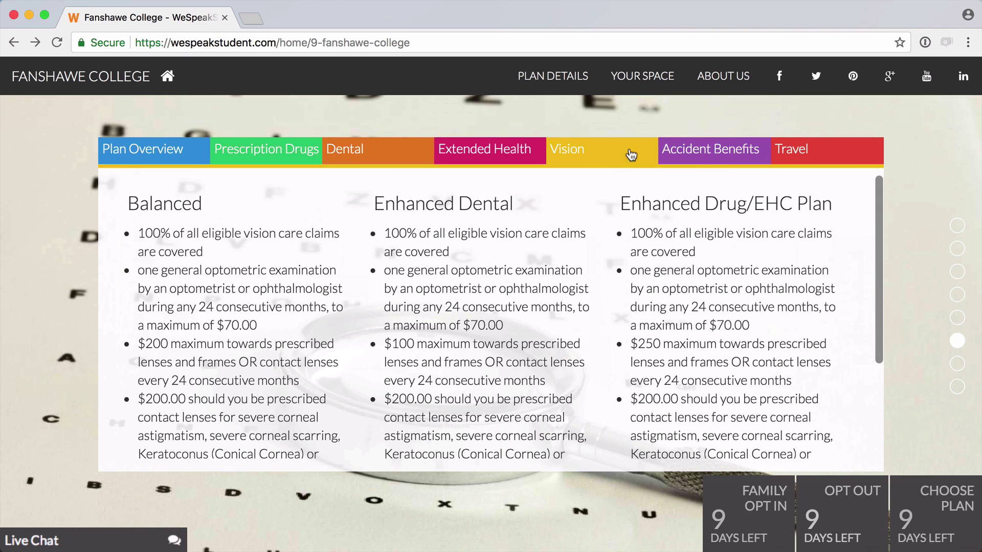
pyautogui.click(703, 159)
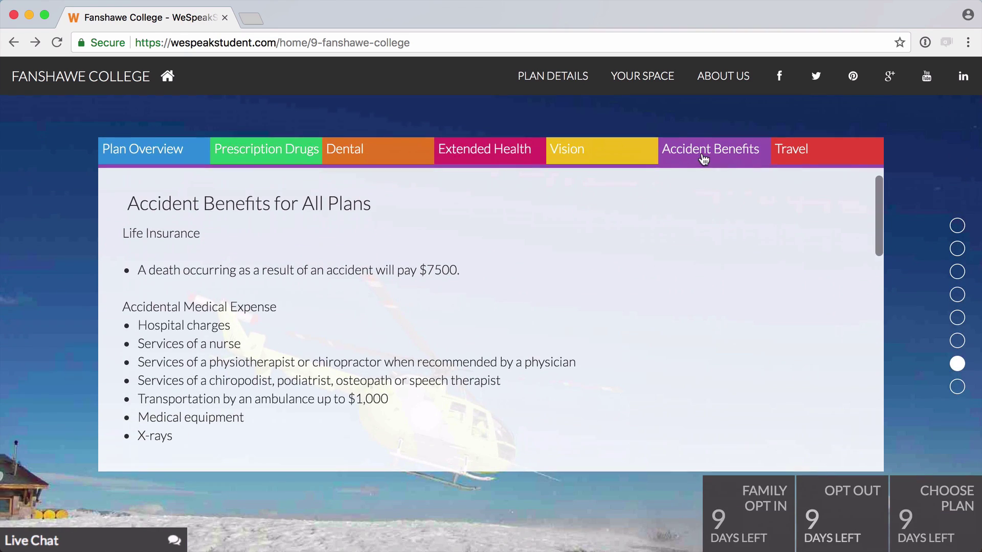
# Step: Go back to Plan Overview and examine its plan comparison table
pyautogui.click(197, 155)
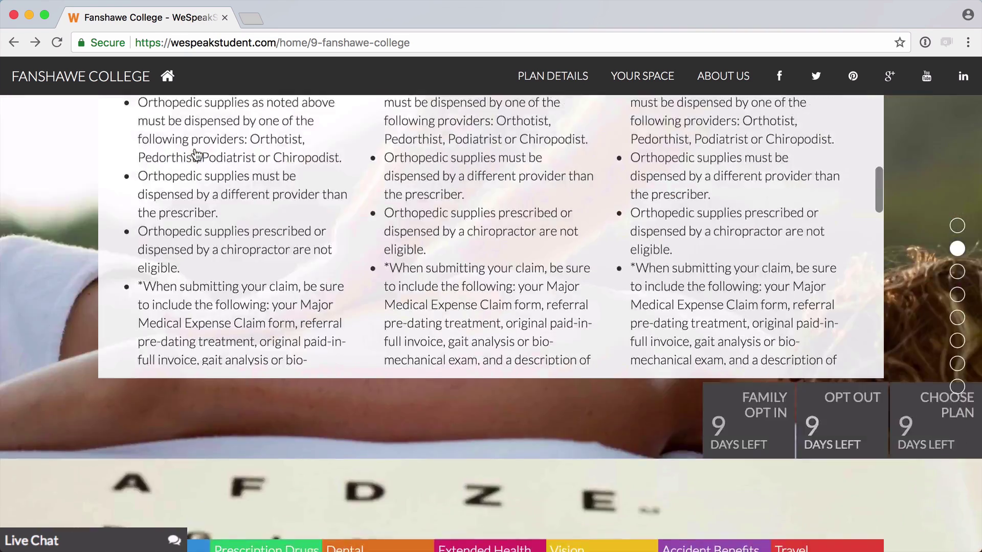
pyautogui.scroll(-10, 824, 226)
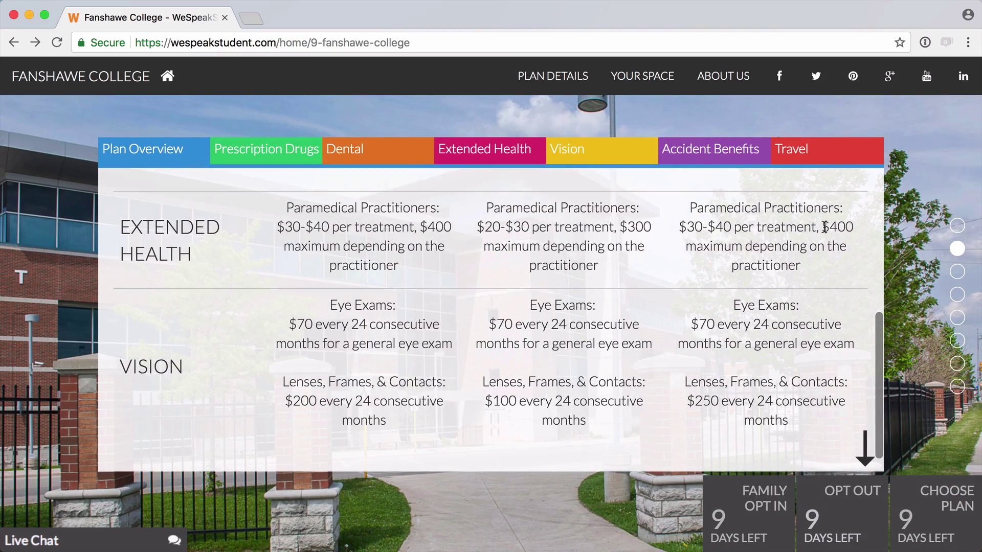
pyautogui.scroll(3, 824, 226)
pyautogui.scroll(5, 824, 226)
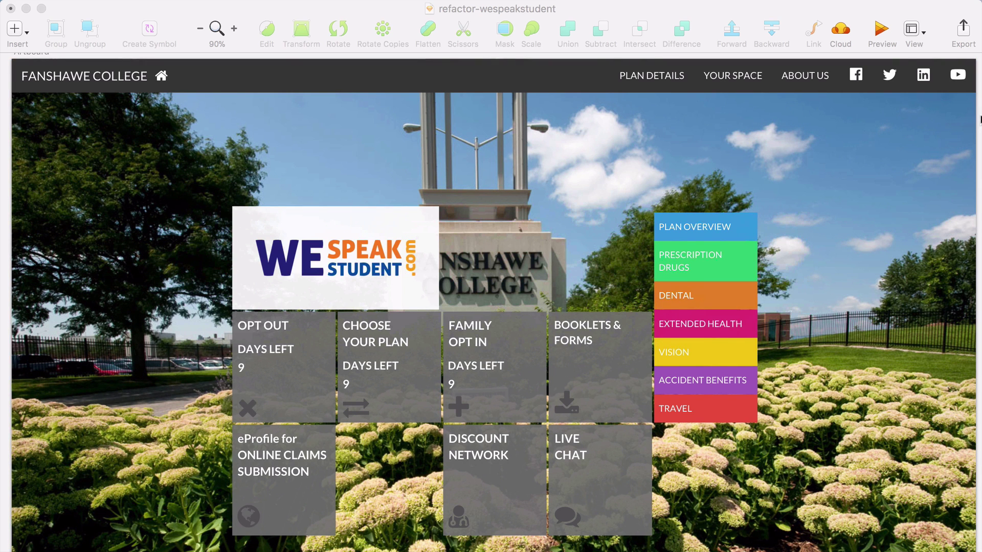
# Step: Switch to the refactor-wespeakstudent document in Sketch and examine the mockup from the hero section to the Plan Overview table
pyautogui.click(877, 9)
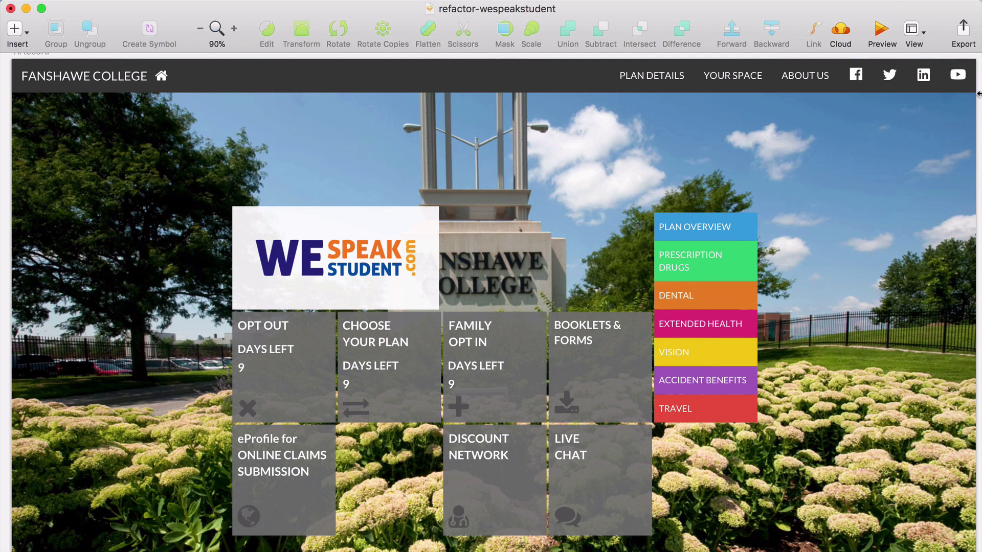
pyautogui.scroll(-1, 979, 94)
pyautogui.scroll(2, 978, 204)
pyautogui.scroll(-1, 978, 300)
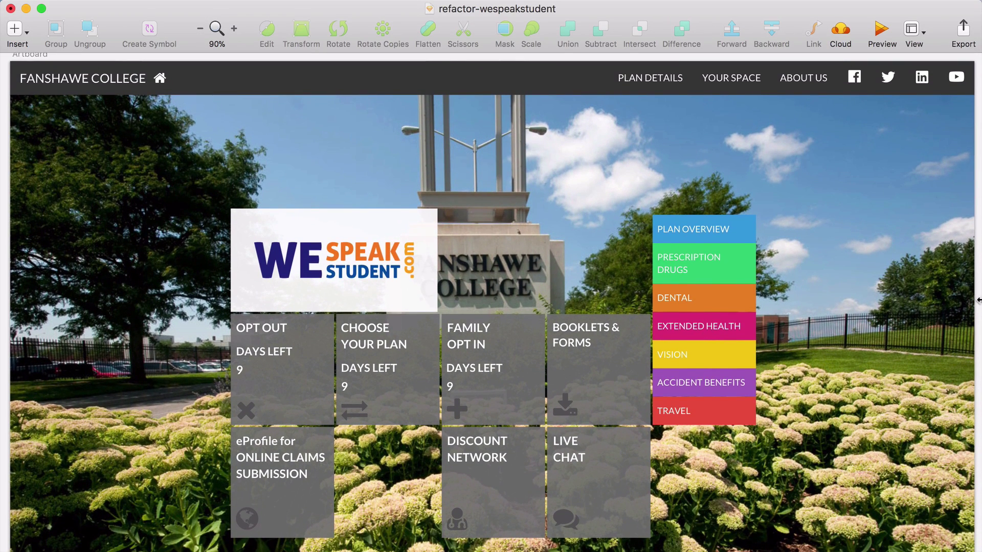
pyautogui.scroll(-1, 978, 301)
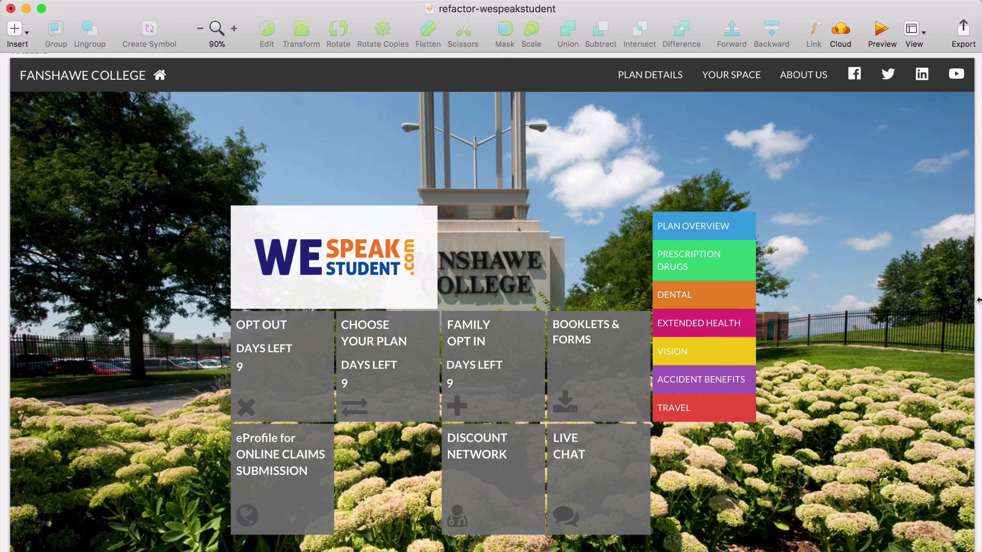
pyautogui.scroll(-10, 979, 300)
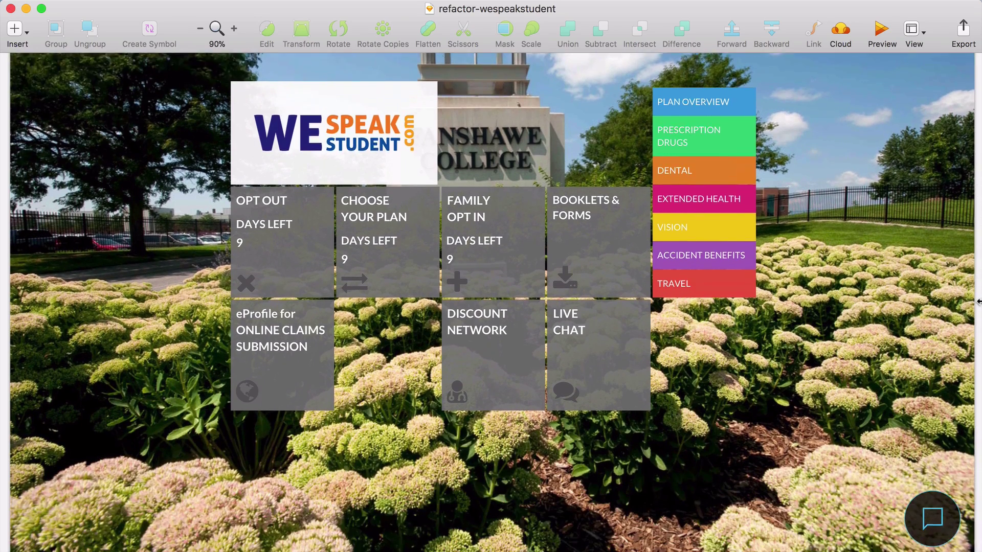
pyautogui.scroll(-9, 978, 301)
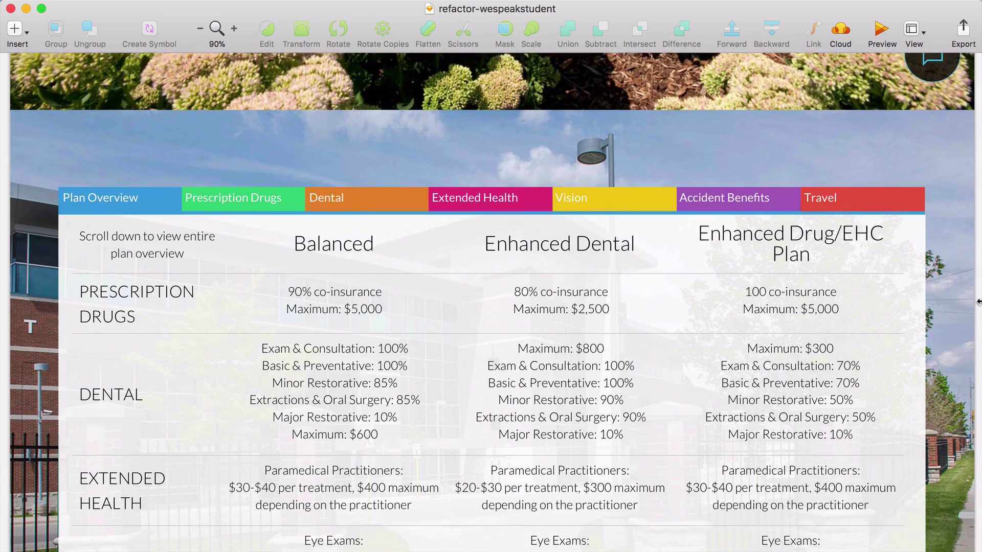
pyautogui.scroll(-2, 978, 301)
# Step: Delete the background photo behind the Plan Overview table
pyautogui.click(972, 164)
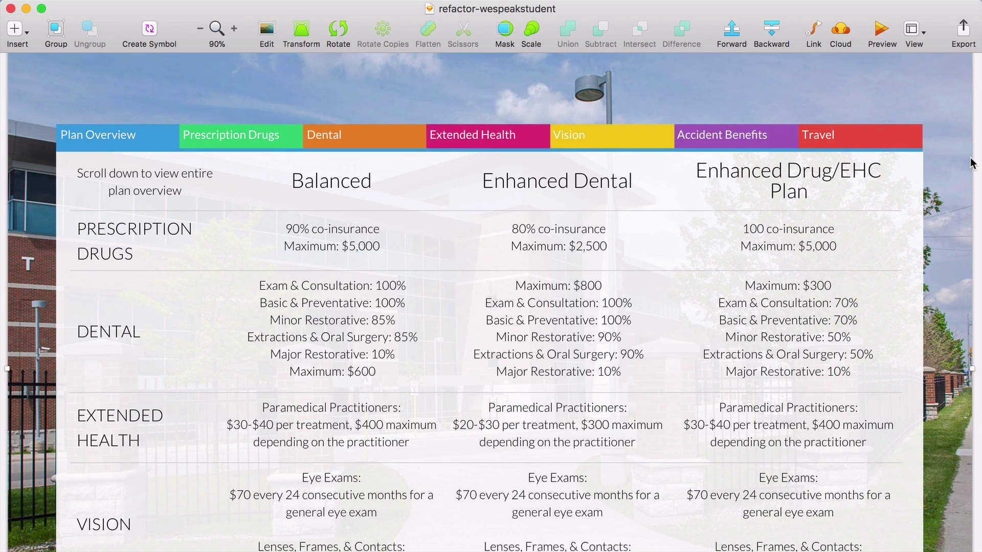
pyautogui.press('Delete')
pyautogui.press('super+z')
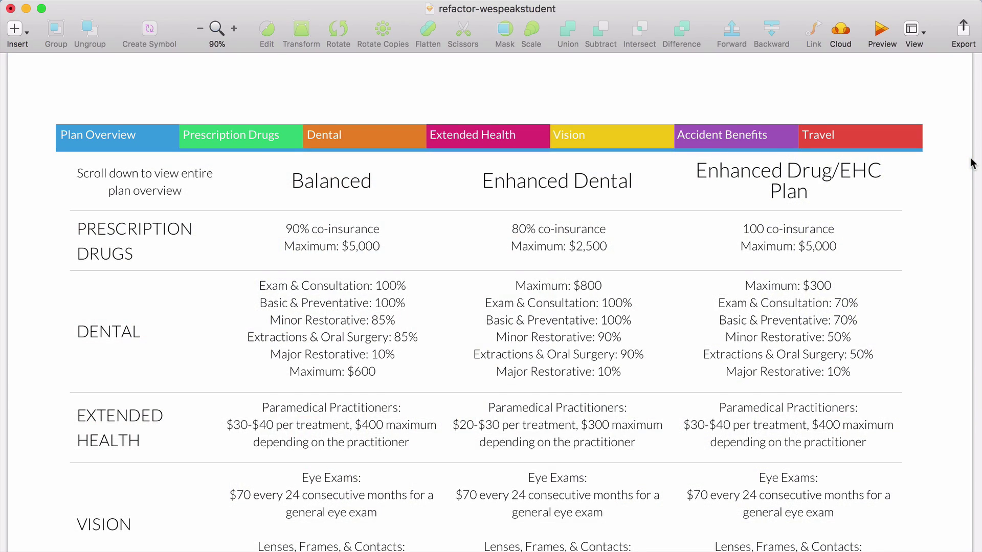
# Step: Desaturate the hero section's background photo by setting its color-adjust saturation to 0
pyautogui.scroll(2, 972, 164)
pyautogui.scroll(15, 972, 163)
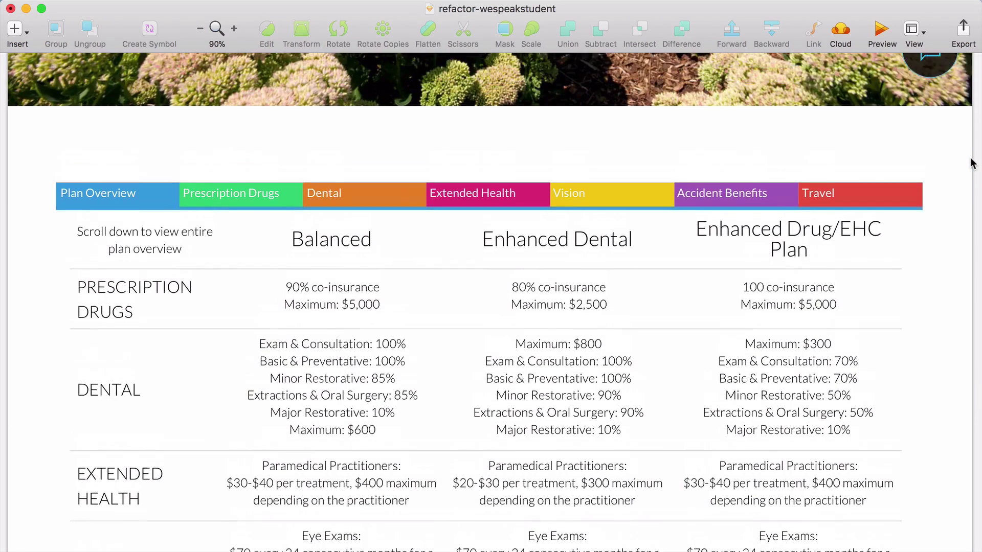
pyautogui.scroll(8, 972, 164)
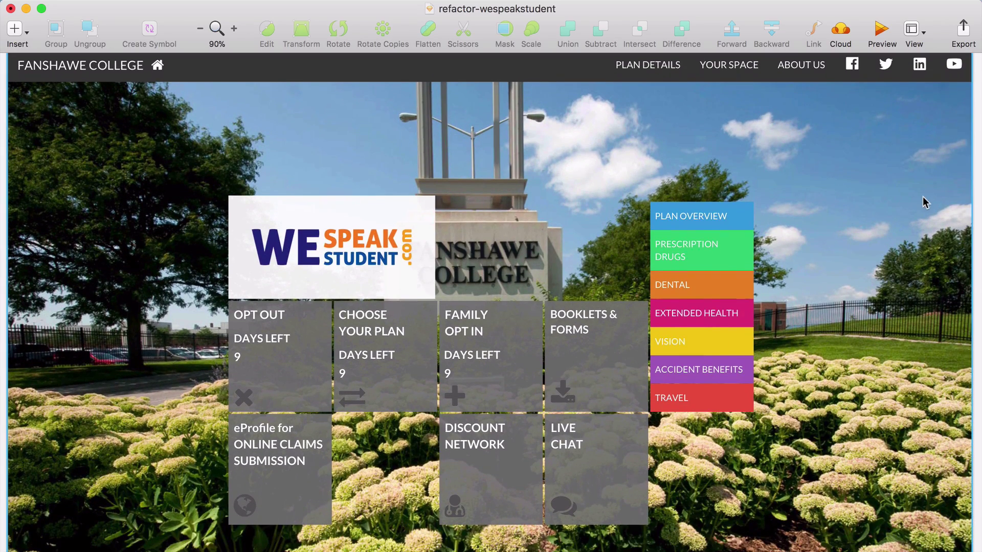
pyautogui.click(922, 196)
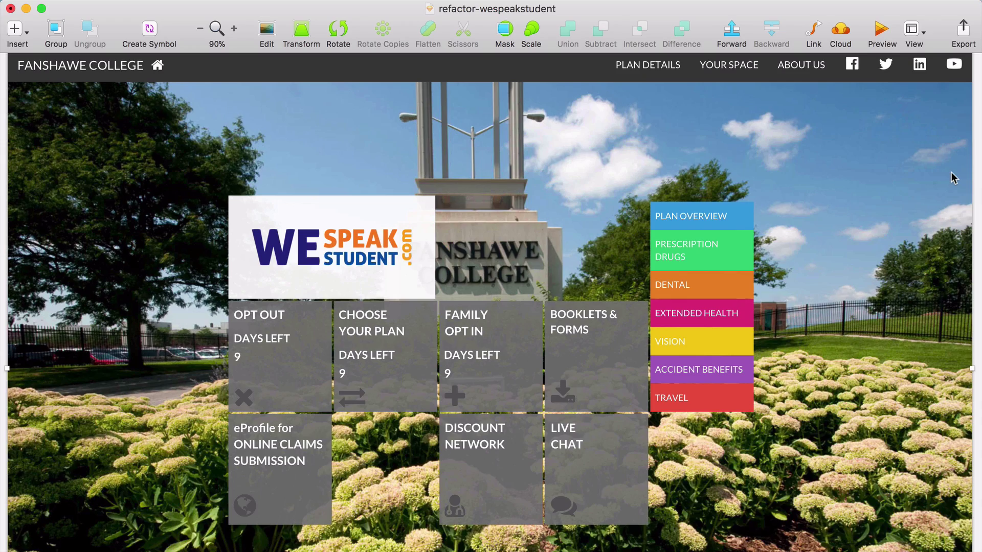
pyautogui.press('super+minus')
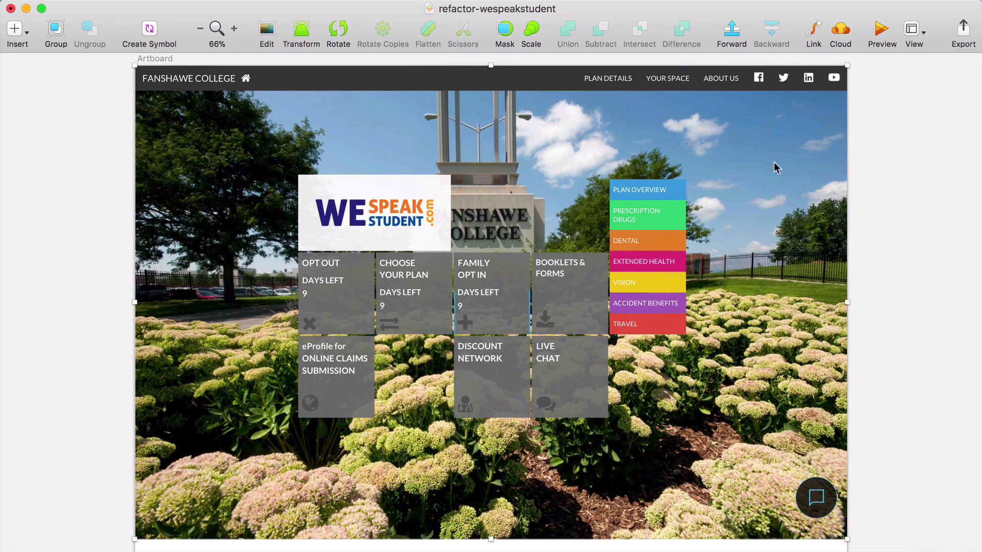
pyautogui.click(234, 29)
pyautogui.scroll(5, 307, 176)
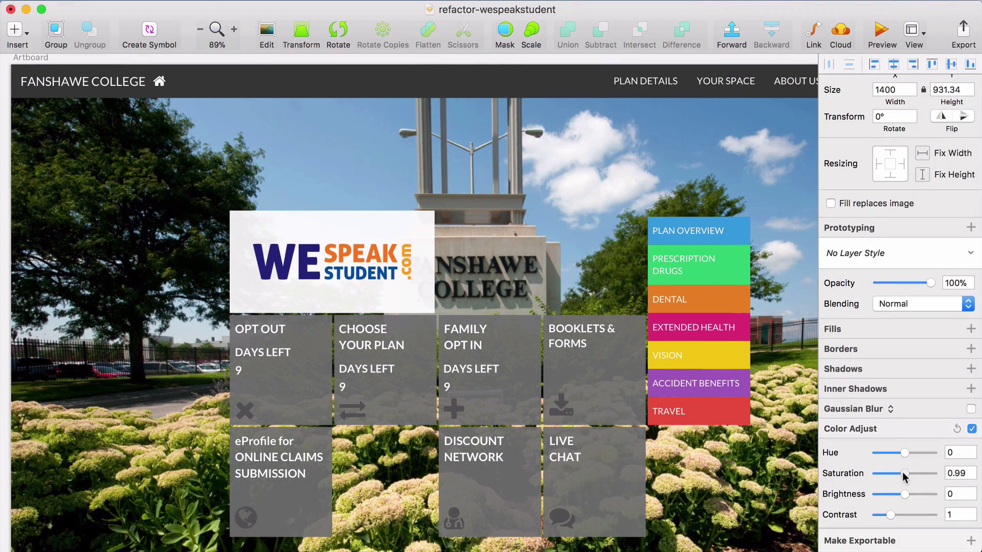
pyautogui.moveTo(904, 475); pyautogui.dragTo(854, 472)
pyautogui.scroll(-1, 788, 458)
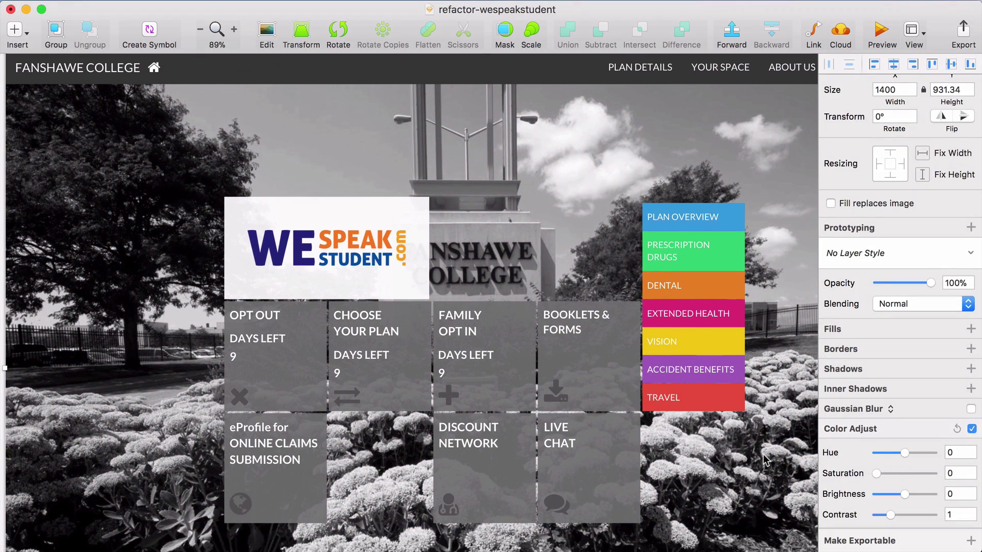
# Step: Draw a borderless 1399 × 932 rectangle over the hero photo, behind the logo, tiles and plan links
pyautogui.press('alt+super+2')
pyautogui.press('r')
pyautogui.scroll(1, 62, 164)
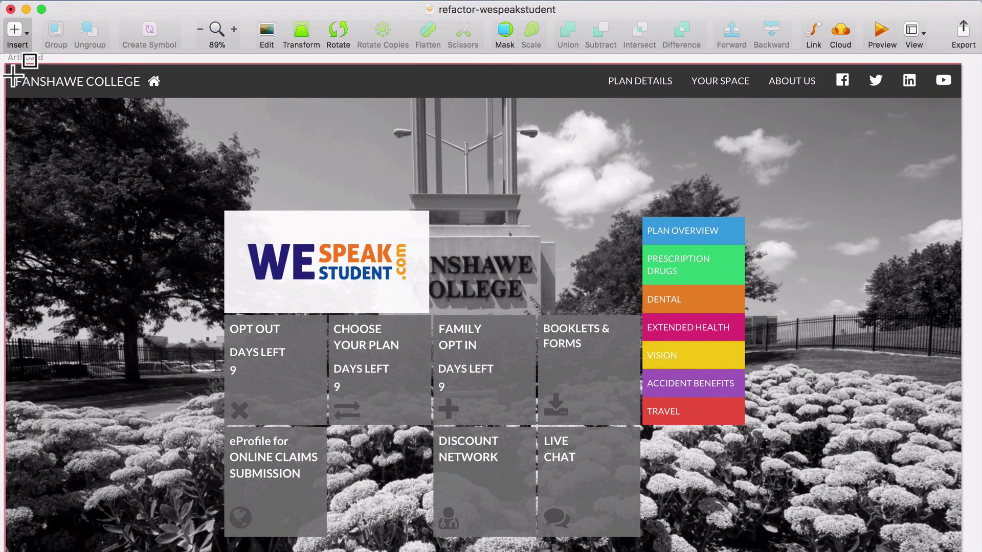
pyautogui.scroll(-5, 768, 424)
pyautogui.moveTo(7, 66); pyautogui.dragTo(972, 471)
pyautogui.press('Delete')
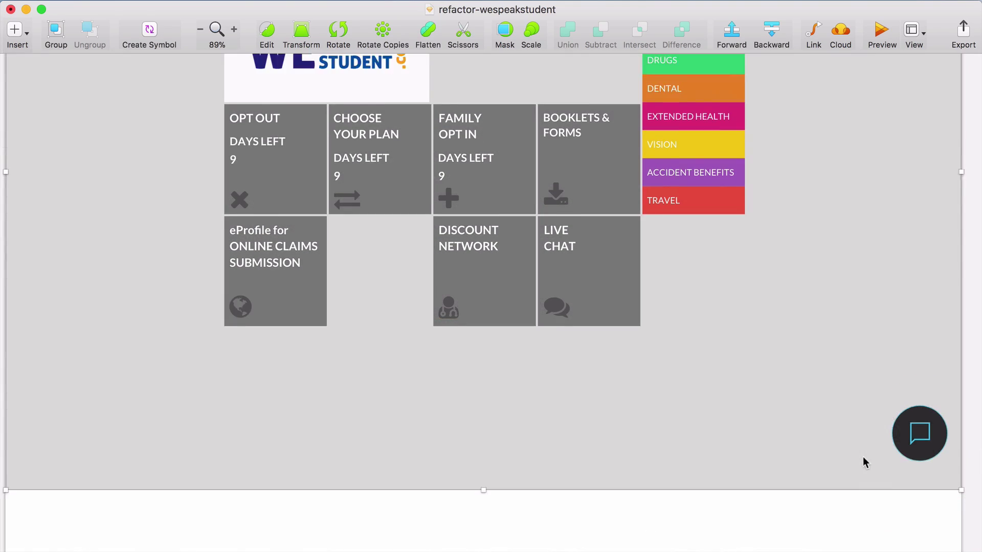
pyautogui.scroll(2, 859, 409)
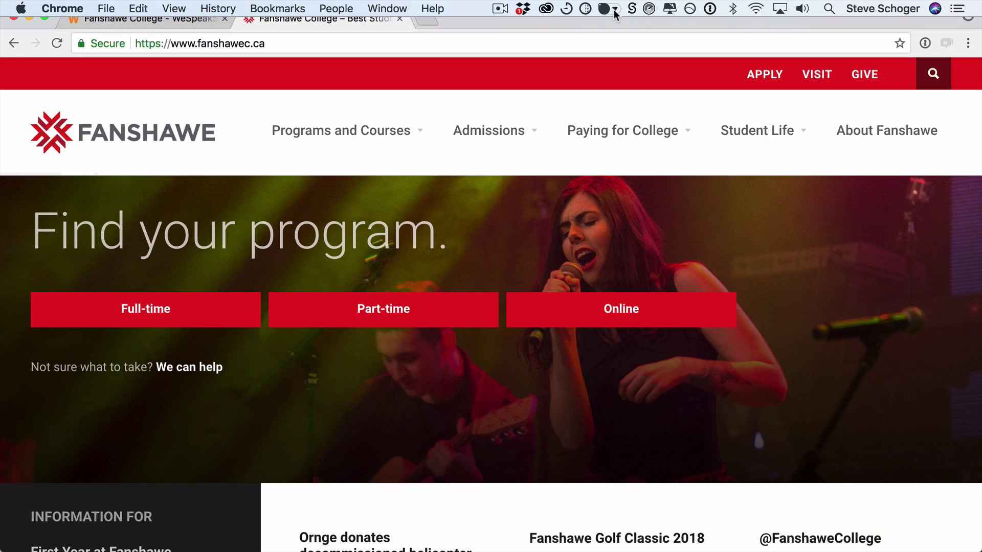
# Step: In Chrome, sample the red of the header bar on the Fanshawe College website for the hero rectangle's fill
pyautogui.click(614, 9)
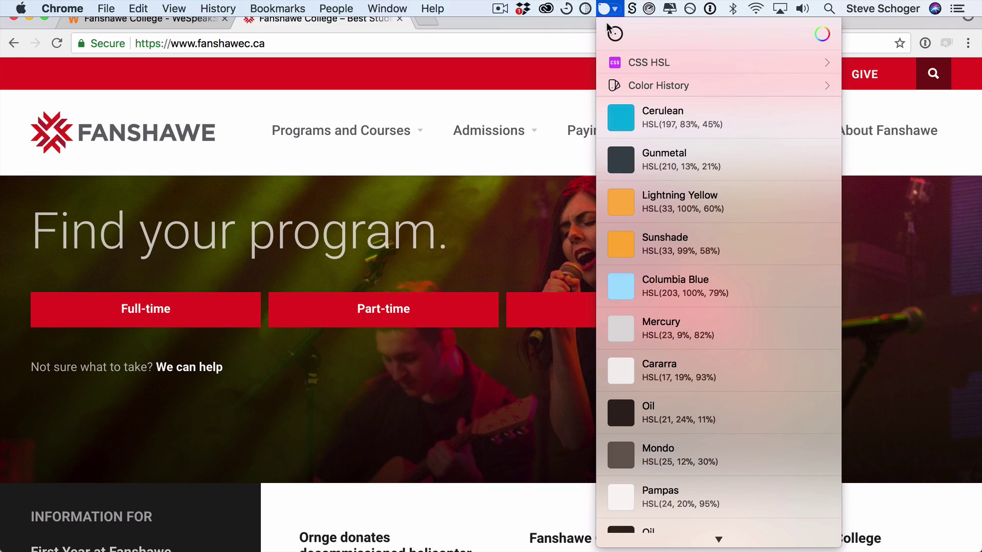
pyautogui.click(614, 32)
pyautogui.click(562, 66)
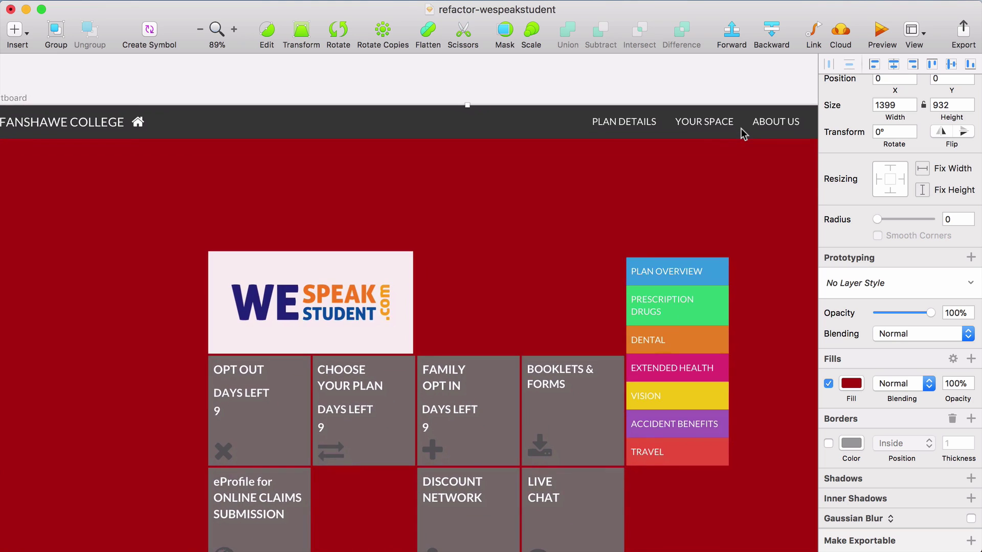
# Step: Set the blending mode of the hero's red rectangle fill to Multiply so the desaturated photo shows through
pyautogui.scroll(-2, 741, 128)
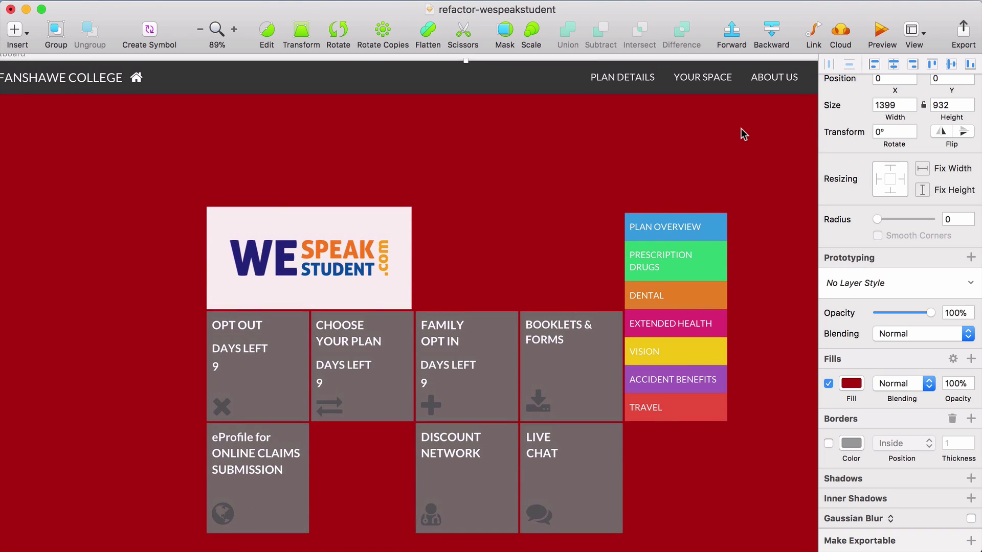
pyautogui.scroll(-1, 785, 196)
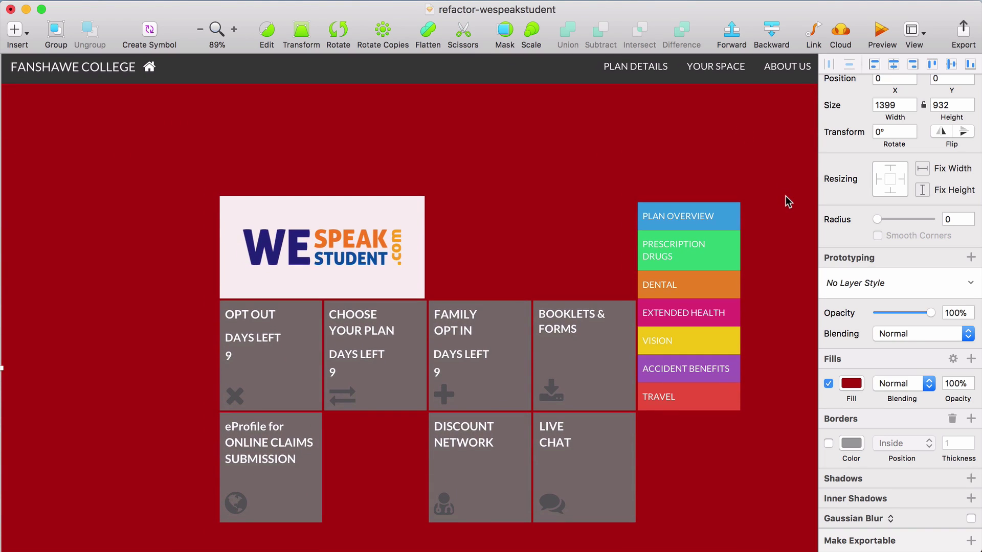
pyautogui.click(892, 384)
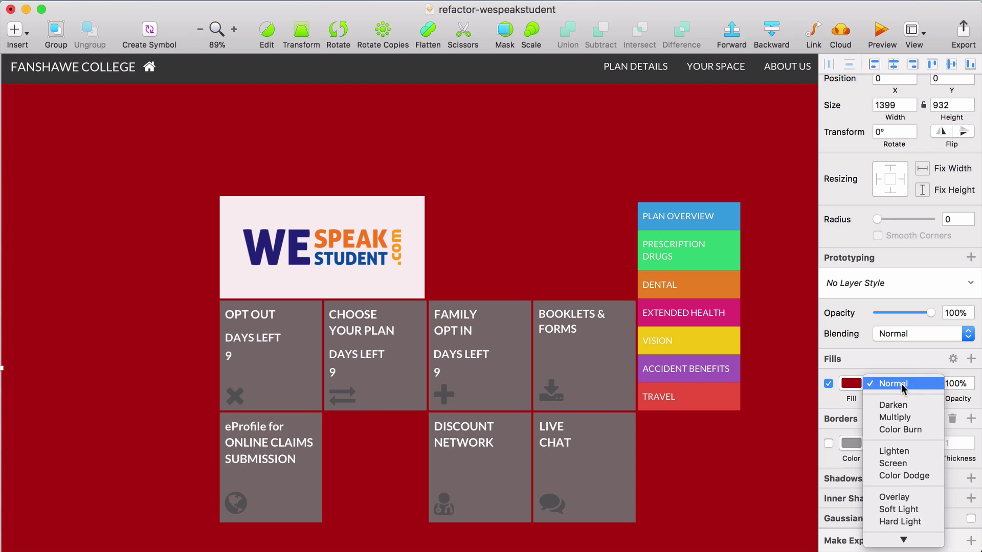
pyautogui.click(896, 417)
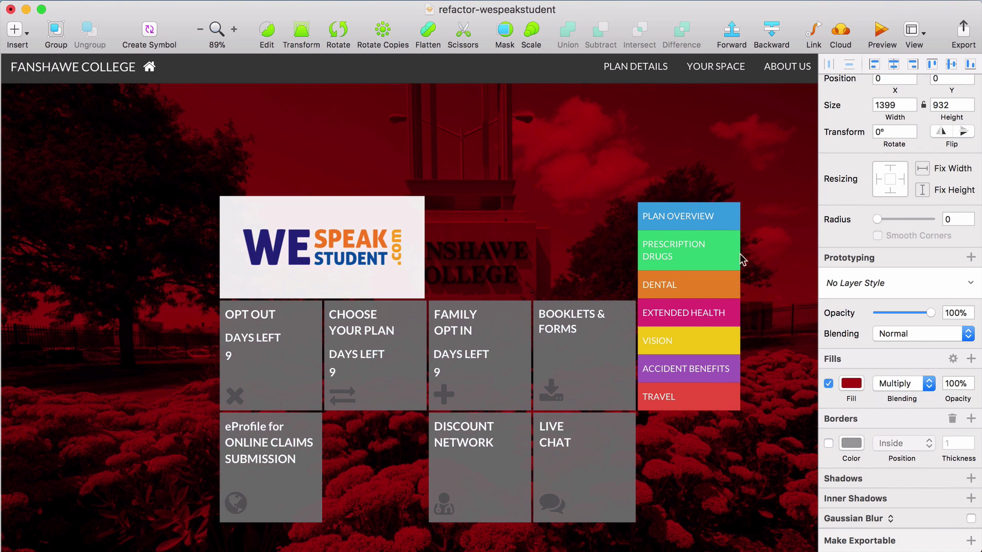
pyautogui.scroll(-6, 720, 265)
pyautogui.scroll(4, 614, 200)
pyautogui.hscroll(-3, 614, 199)
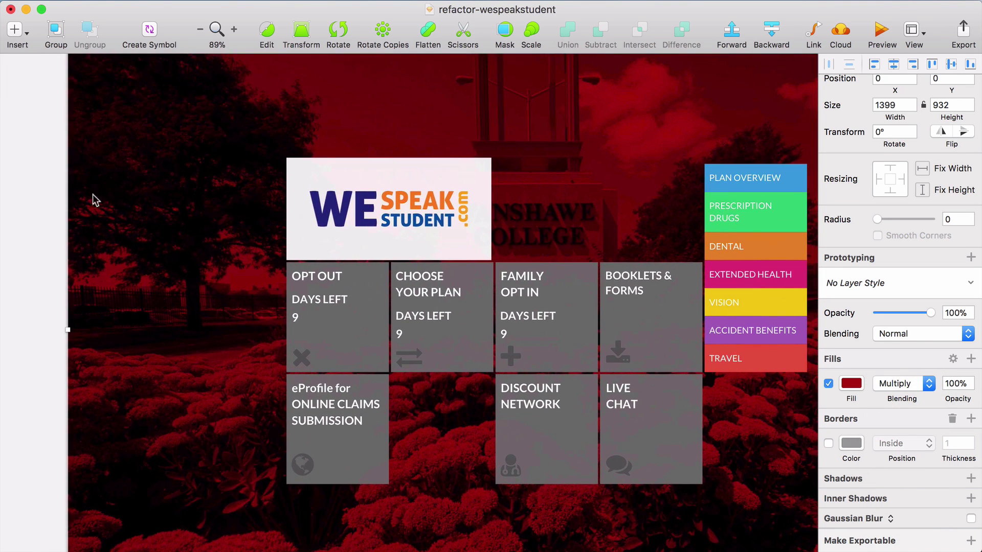
# Step: Move the hero section's logo, service tiles and plan links up together, closer to the header bar
pyautogui.press('a')
pyautogui.scroll(5, 184, 228)
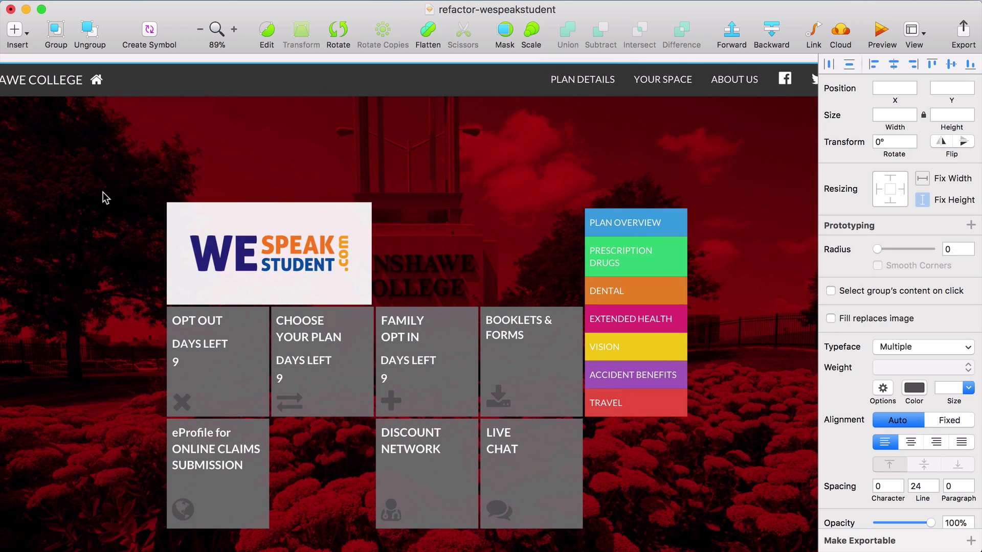
pyautogui.hotkey('shift', 'Up')
pyautogui.hotkey('shift', 'Up')
pyautogui.hotkey('shift', 'Up')
pyautogui.hotkey('shift', 'Up')
pyautogui.hotkey('shift', 'Up')
pyautogui.hotkey('shift', 'Up')
pyautogui.hotkey('shift', 'Up')
pyautogui.hotkey('shift', 'Up')
pyautogui.hotkey('shift', 'Up')
pyautogui.hotkey('shift', 'Up')
pyautogui.hotkey('shift', 'Up')
pyautogui.hotkey('shift', 'Up')
pyautogui.hotkey('shift', 'Up')
pyautogui.hotkey('shift', 'Up')
pyautogui.hotkey('shift', 'Up')
pyautogui.hotkey('shift', 'Up')
pyautogui.press('Down')
pyautogui.press('Down')
pyautogui.press('Down')
pyautogui.press('Down')
pyautogui.press('Down')
pyautogui.press('Down')
pyautogui.press('Down')
pyautogui.press('Down')
pyautogui.press('Down')
pyautogui.press('Down')
pyautogui.press('Up')
pyautogui.press('Up')
pyautogui.press('Up')
pyautogui.press('Up')
pyautogui.press('Up')
pyautogui.hotkey('shift', 'Down')
pyautogui.hotkey('shift', 'Down')
pyautogui.hotkey('shift', 'Down')
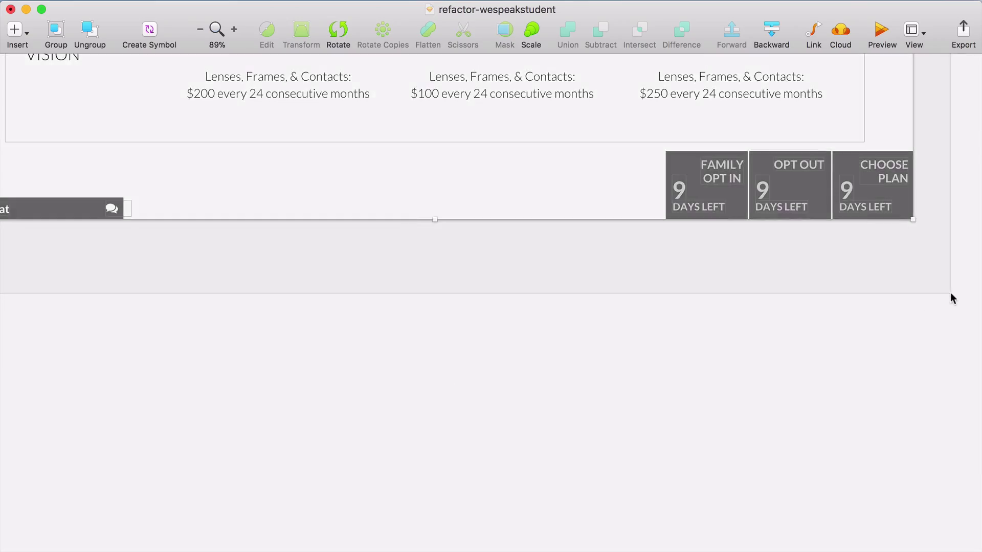
# Step: Group the Plan Overview table section and move it up to sit directly below the hero section
pyautogui.moveTo(951, 294); pyautogui.dragTo(951, 294)
pyautogui.press('super+g')
pyautogui.scroll(15, 951, 294)
pyautogui.moveTo(769, 358); pyautogui.dragTo(767, 151)
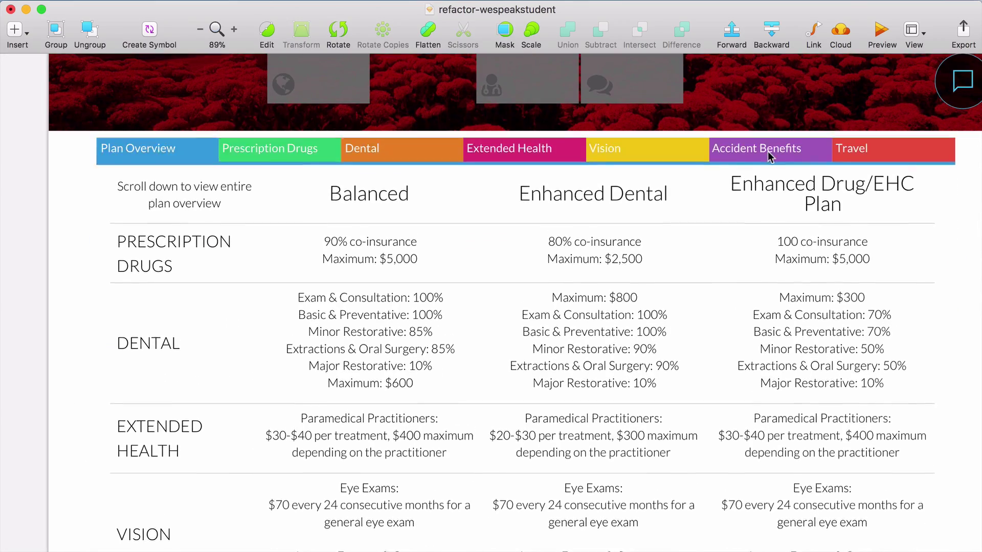
pyautogui.scroll(12, 768, 152)
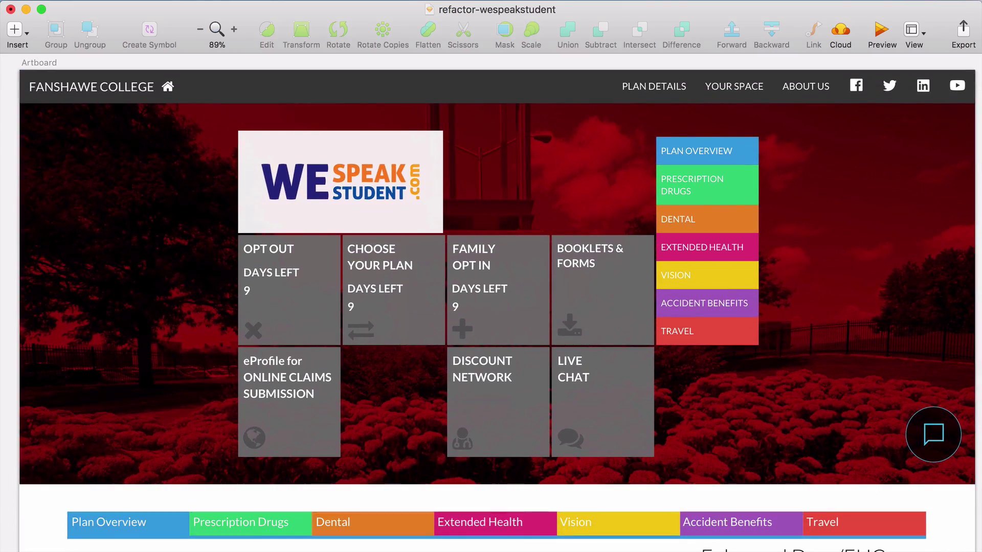
# Step: Delete the stack of coloured plan links beside the service tiles in the hero section
pyautogui.moveTo(969, 123); pyautogui.dragTo(657, 354)
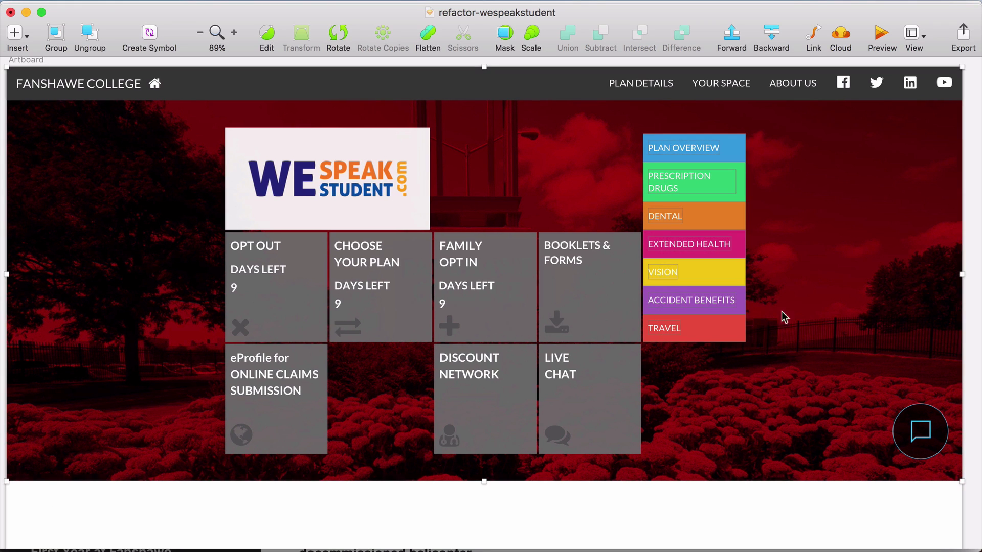
pyautogui.keyDown('shift'); pyautogui.click(948, 293); pyautogui.keyUp('shift')
pyautogui.press('Delete')
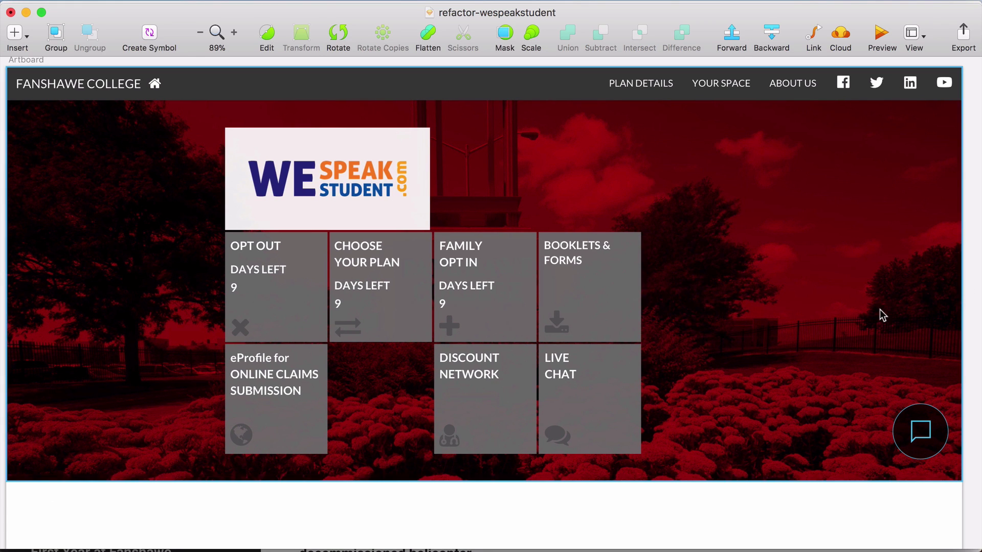
# Step: Fill the header bar with white and its social media icons with grey
pyautogui.hscroll(-2, 880, 309)
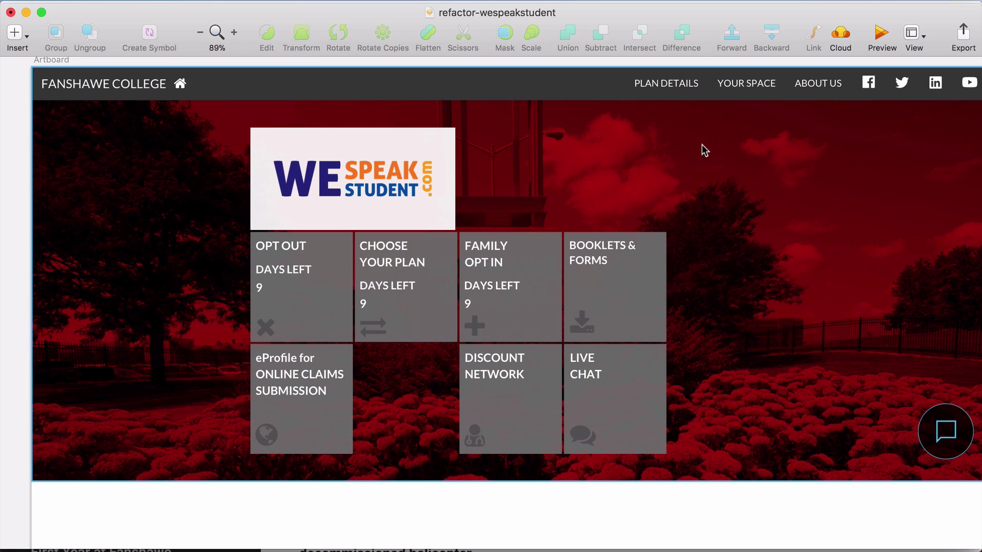
pyautogui.press('super+Tab')
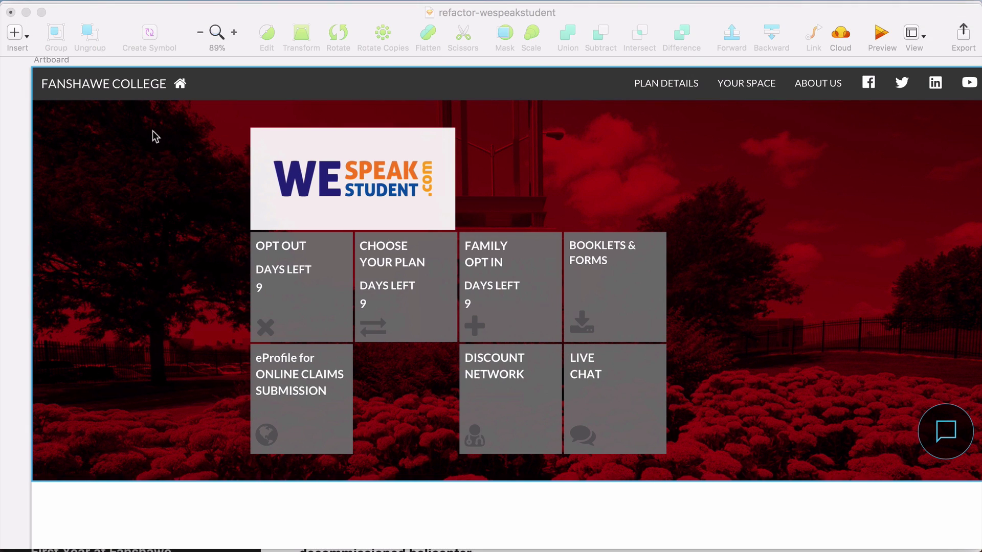
pyautogui.click(136, 105)
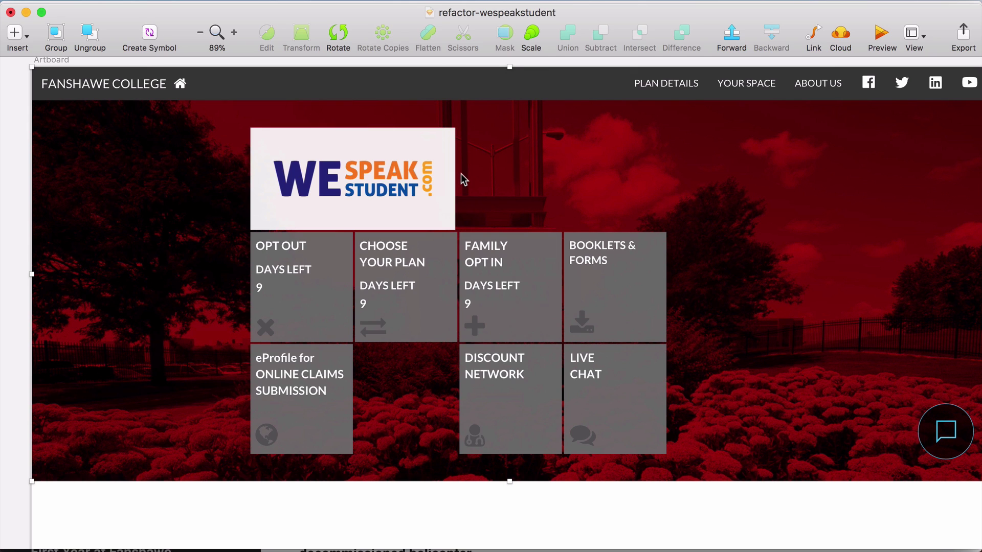
pyautogui.hscroll(1, 460, 175)
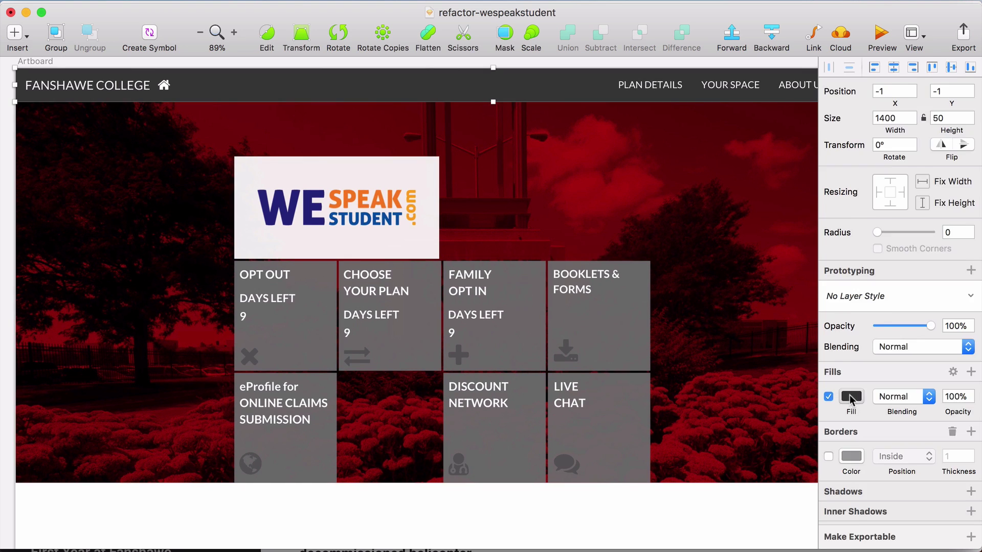
pyautogui.click(851, 397)
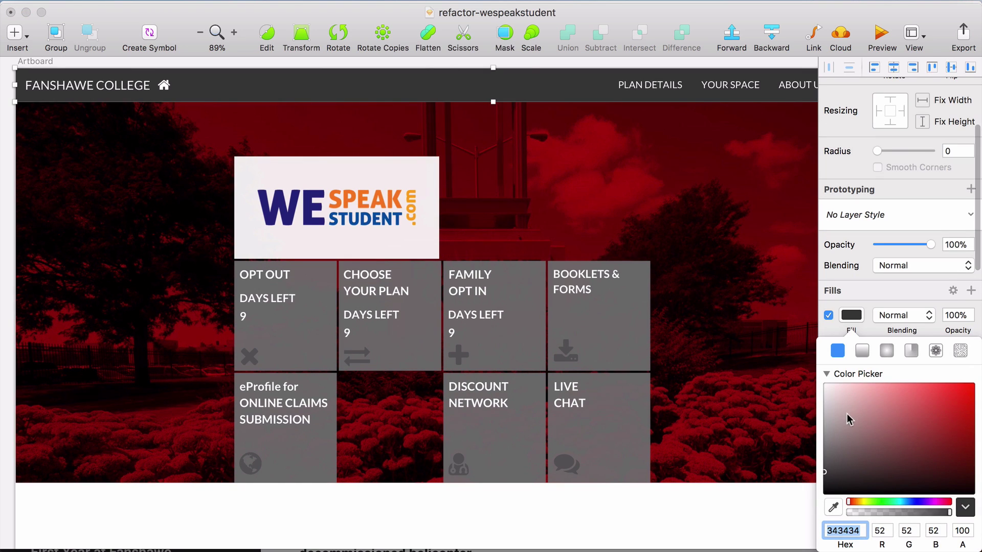
pyautogui.moveTo(847, 413); pyautogui.dragTo(744, 274)
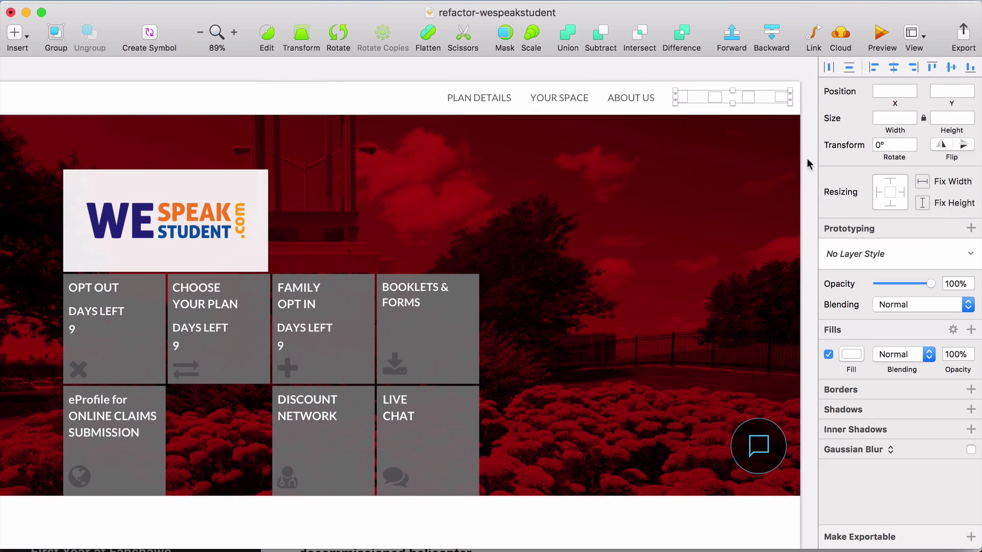
pyautogui.click(851, 315)
pyautogui.click(836, 507)
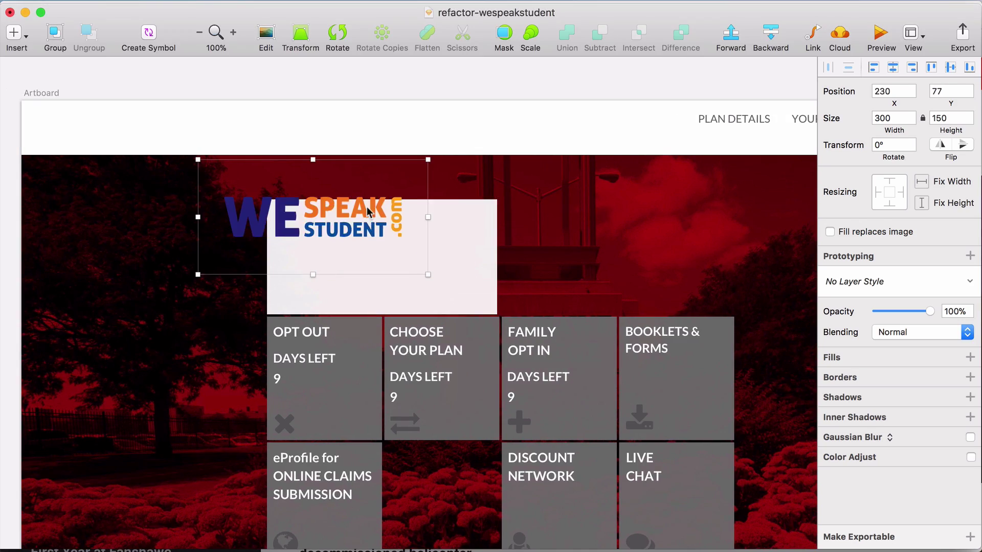
# Step: Move the WeSpeakStudent logo out of its white box into the white header bar
pyautogui.moveTo(306, 220); pyautogui.dragTo(265, 129)
pyautogui.moveTo(332, 70); pyautogui.dragTo(329, 102)
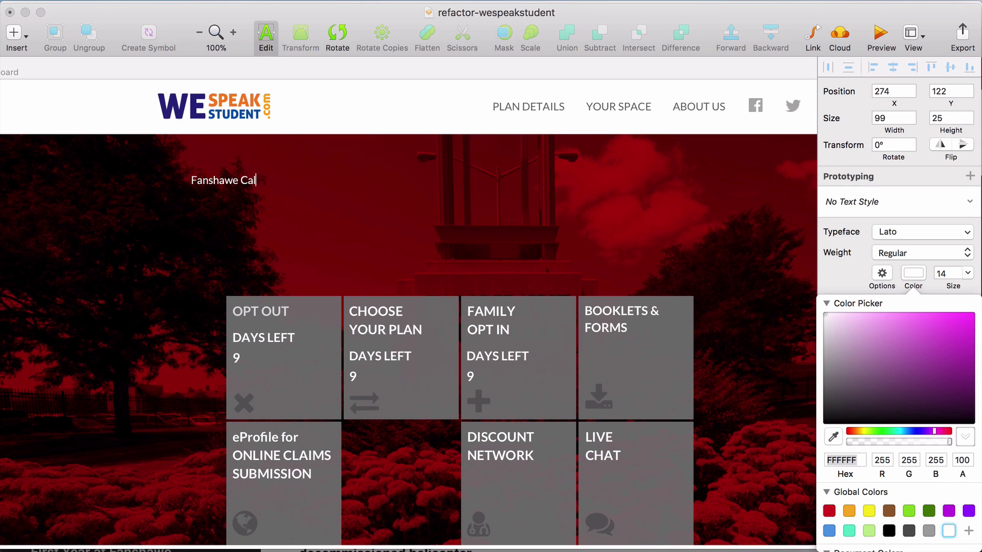
# Step: Complete the white hero title as "Fanshawe College" and set its font size to 30
pyautogui.press('BackSpace')
pyautogui.press('BackSpace')
pyautogui.write('ollege')
pyautogui.click(301, 83)
pyautogui.click(948, 325)
pyautogui.press('Up')
pyautogui.press('Up')
pyautogui.press('Up')
pyautogui.press('Up')
pyautogui.press('Down')
pyautogui.press('Down')
pyautogui.press('Down')
pyautogui.press('Down')
pyautogui.press('Up')
pyautogui.press('Up')
pyautogui.press('Up')
pyautogui.press('Up')
pyautogui.press('Up')
pyautogui.press('Up')
pyautogui.press('Up')
pyautogui.press('Up')
pyautogui.press('Up')
pyautogui.press('Up')
pyautogui.press('Up')
pyautogui.press('Up')
pyautogui.press('Up')
pyautogui.press('Up')
pyautogui.press('Up')
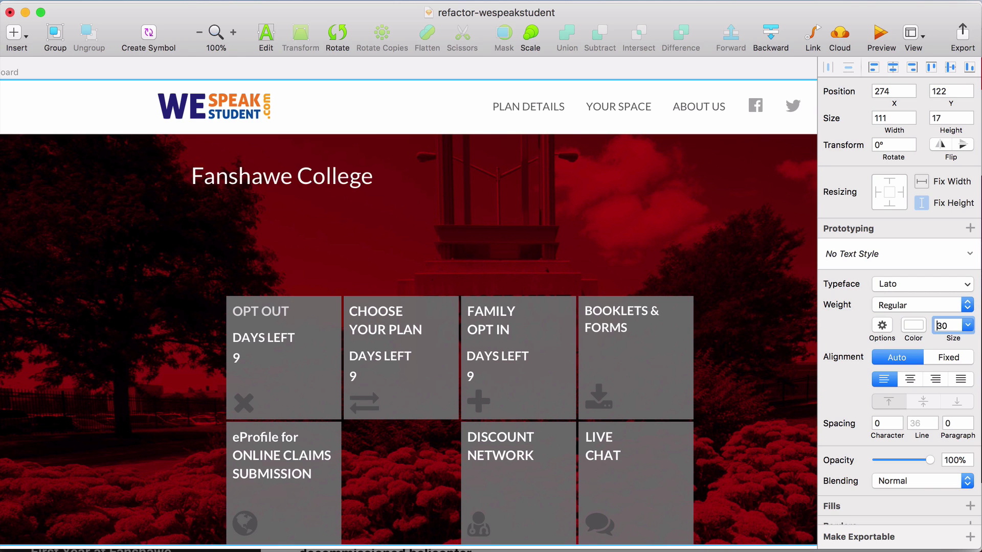
pyautogui.click(351, 103)
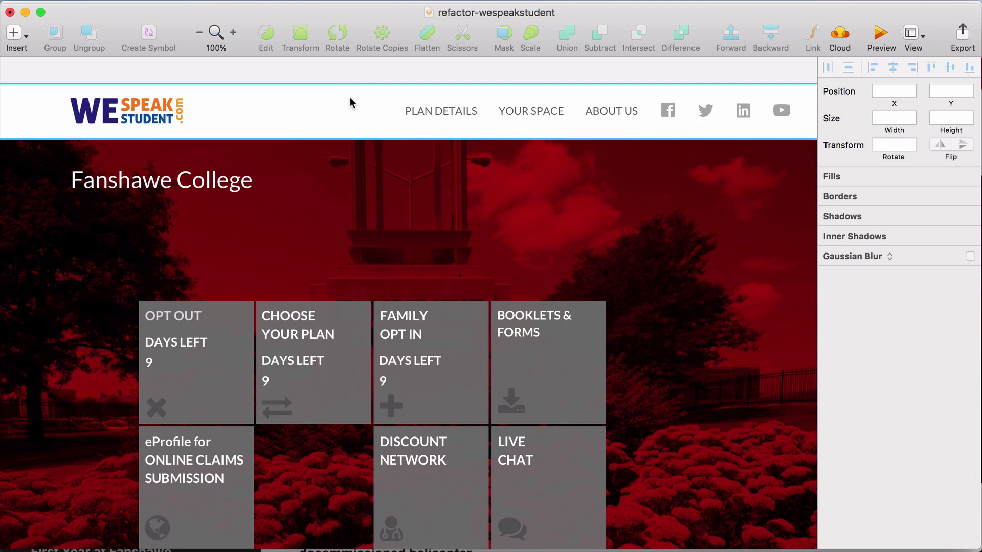
pyautogui.hscroll(1, 351, 103)
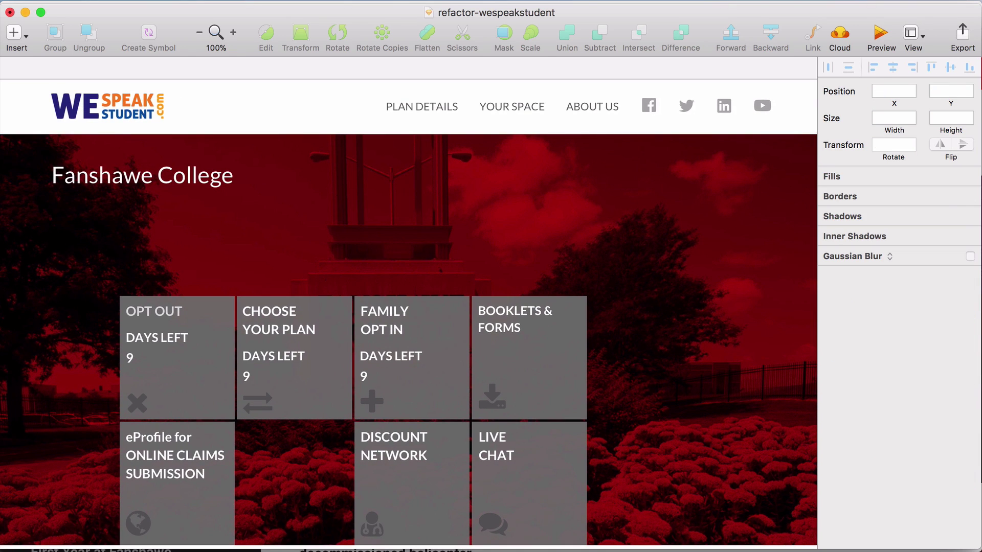
# Step: Select all the service tiles with their labels and icons and move them up, closer to the Fanshawe College title
pyautogui.hscroll(-2, 224, 340)
pyautogui.scroll(-2, 224, 340)
pyautogui.click(224, 340)
pyautogui.scroll(-1, 224, 341)
pyautogui.moveTo(165, 499); pyautogui.dragTo(605, 270)
pyautogui.keyDown('shift'); pyautogui.click(682, 459); pyautogui.keyUp('shift')
pyautogui.hotkey('shift', 'Up')
pyautogui.hotkey('shift', 'Up')
pyautogui.hotkey('shift', 'Up')
pyautogui.hotkey('shift', 'Up')
pyautogui.hotkey('shift', 'Up')
pyautogui.hotkey('shift', 'Up')
pyautogui.hotkey('shift', 'Up')
pyautogui.hotkey('shift', 'Up')
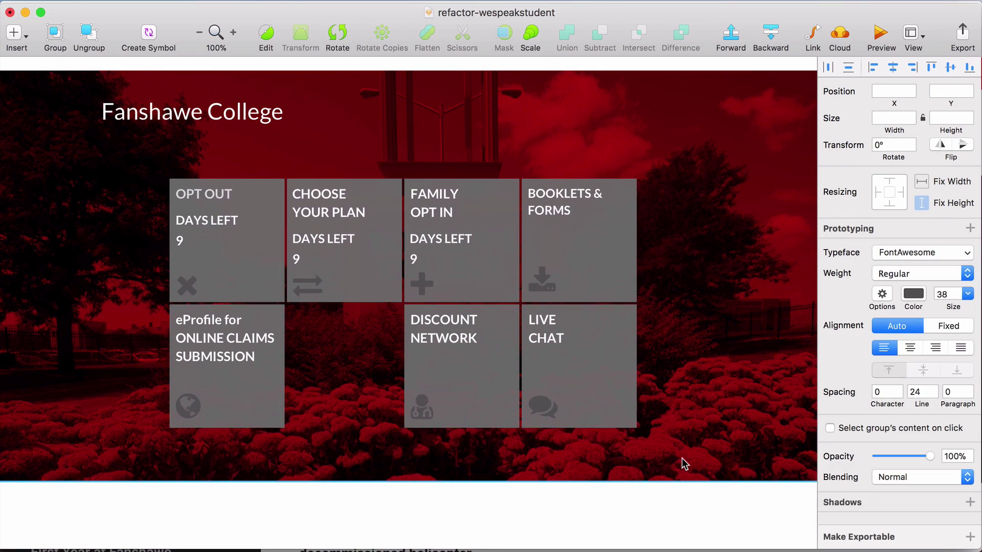
pyautogui.scroll(3, 683, 458)
pyautogui.hscroll(1, 682, 458)
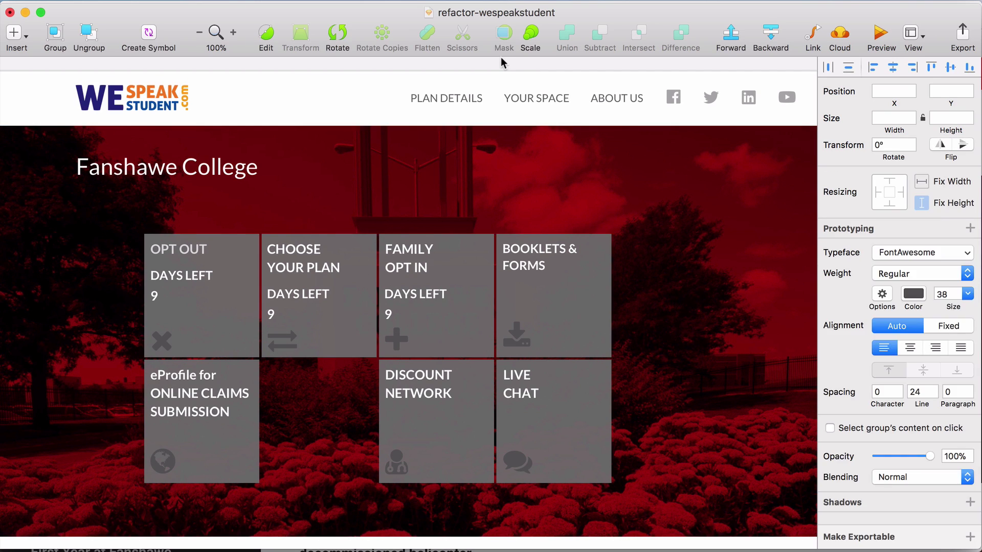
# Step: Ungroup the service tiles into their separate boxes, labels and icons
pyautogui.click(210, 328)
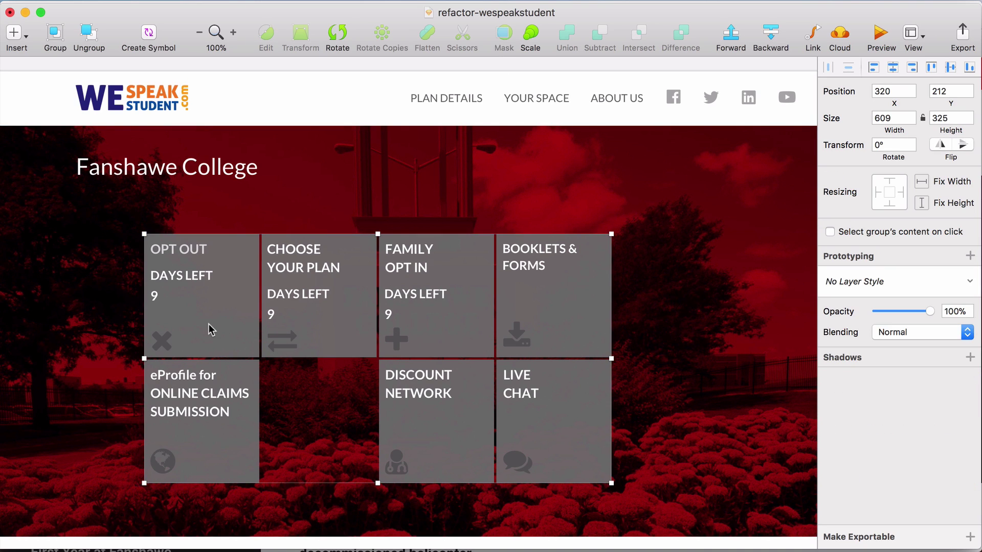
pyautogui.press('super+shift+g')
pyautogui.click(295, 65)
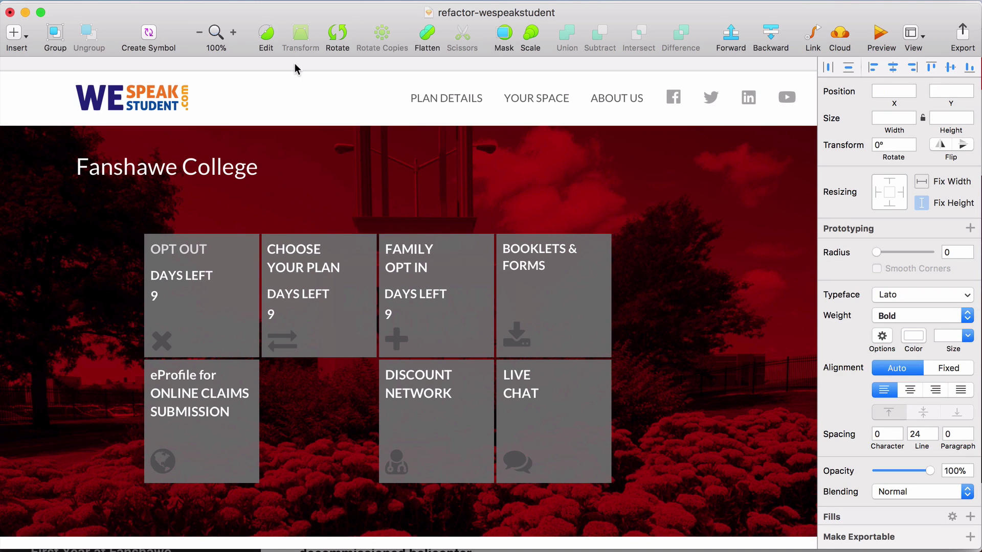
# Step: Delete the grey background boxes of all seven service tiles, keeping their labels and icons
pyautogui.click(415, 222)
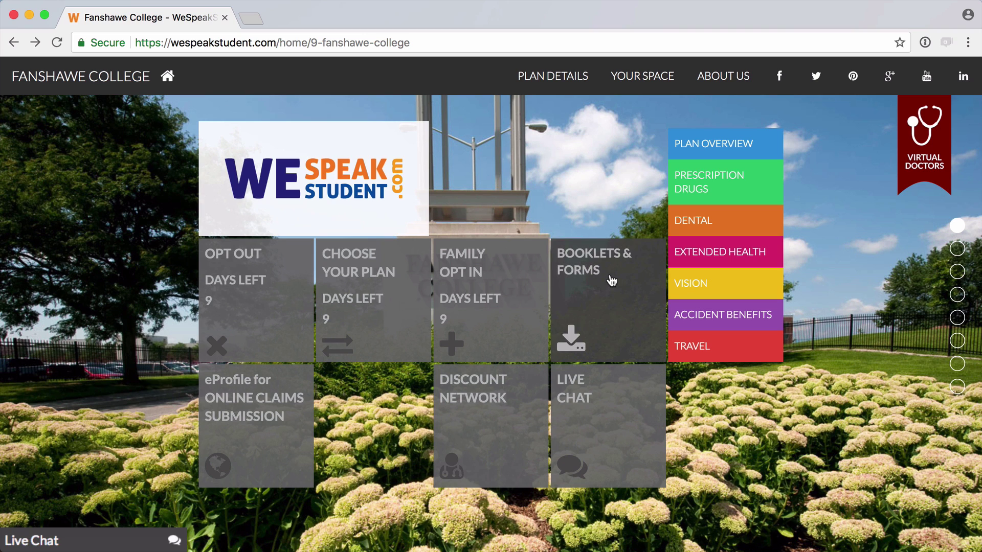
pyautogui.click(611, 280)
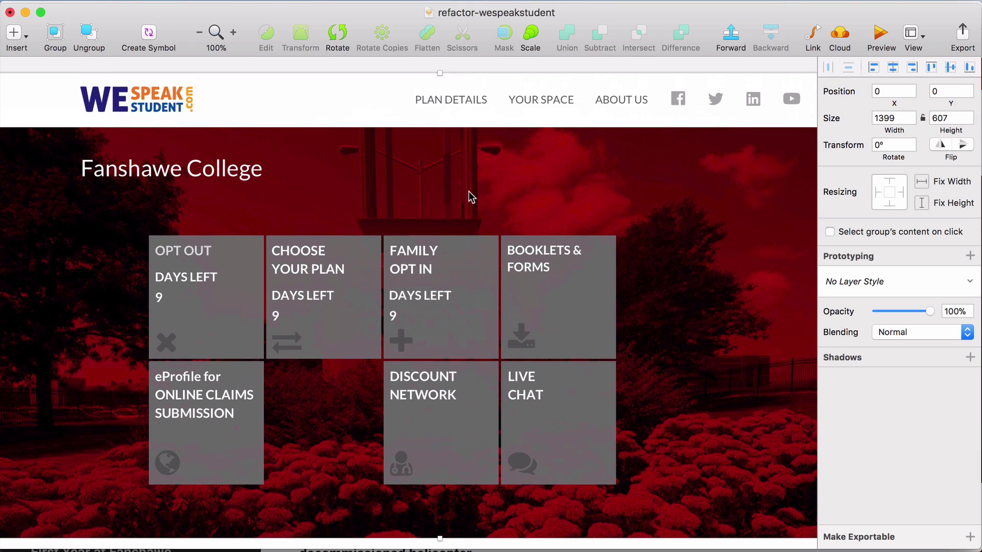
pyautogui.scroll(1, 468, 191)
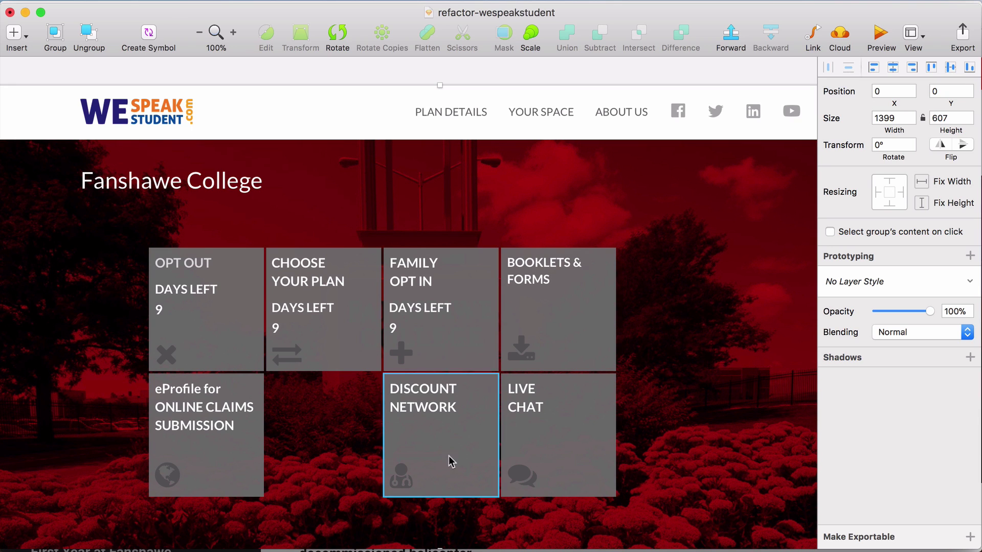
pyautogui.click(566, 440)
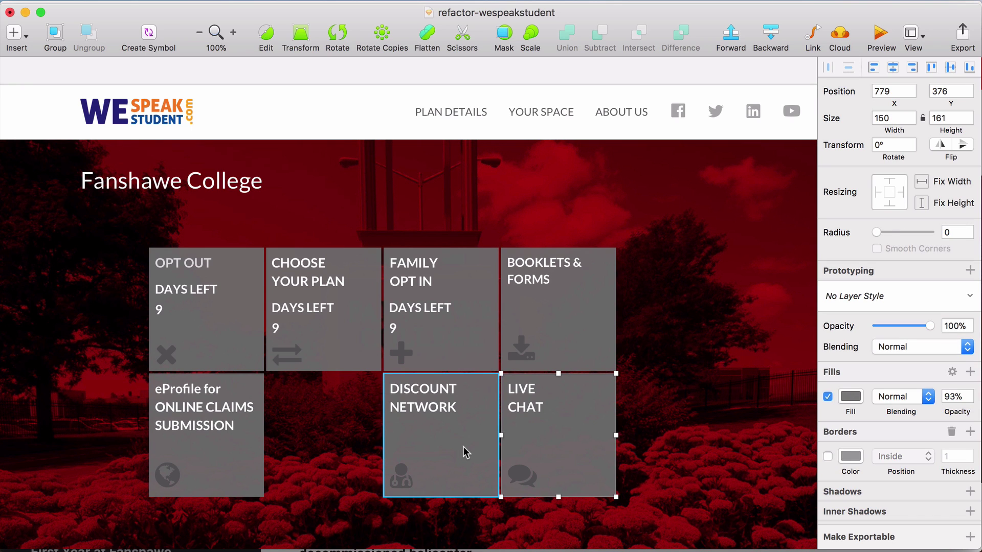
pyautogui.hscroll(-2, 463, 446)
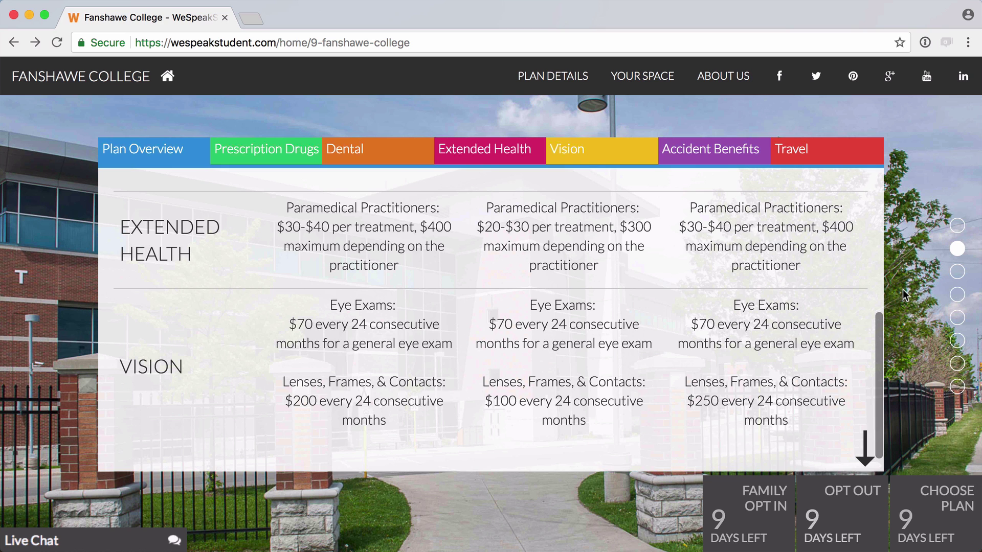
pyautogui.scroll(-2, 903, 291)
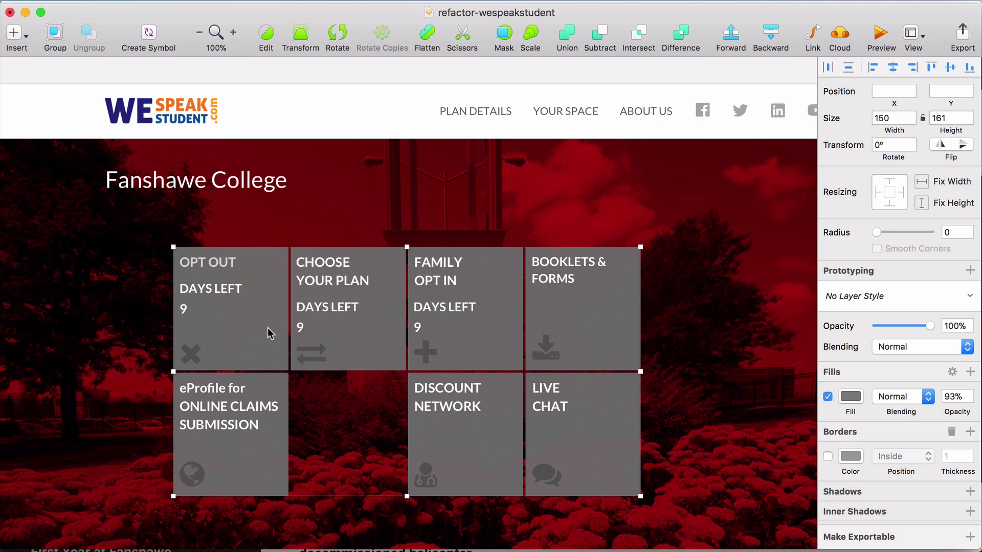
pyautogui.press('Delete')
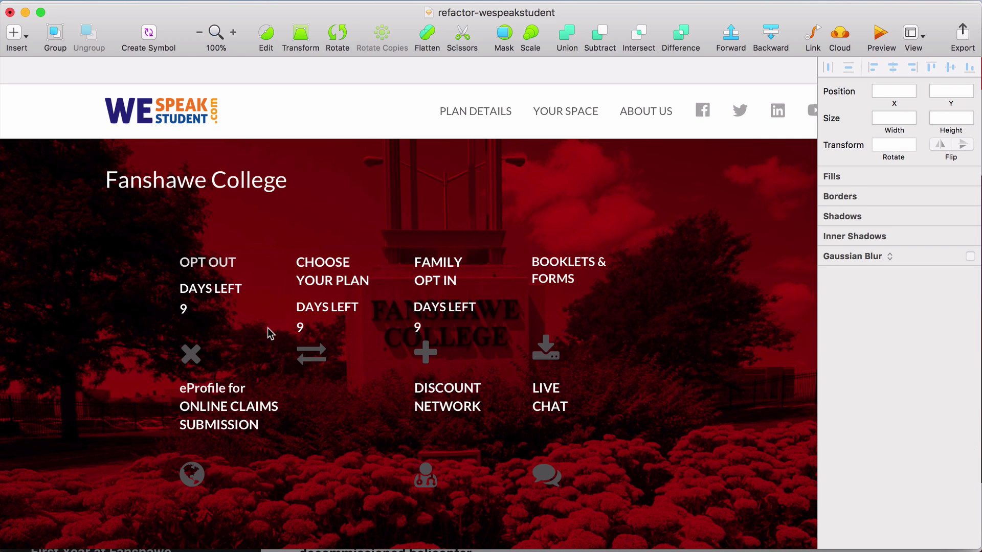
# Step: Draw a 1399 × 412 rectangle across the lower part of the hero, behind the service labels and icons
pyautogui.hscroll(-1, 268, 327)
pyautogui.hscroll(-5, 268, 327)
pyautogui.click(268, 327)
pyautogui.press('r')
pyautogui.hscroll(10, 521, 429)
pyautogui.moveTo(57, 235); pyautogui.dragTo(806, 479)
pyautogui.hscroll(-5, 807, 482)
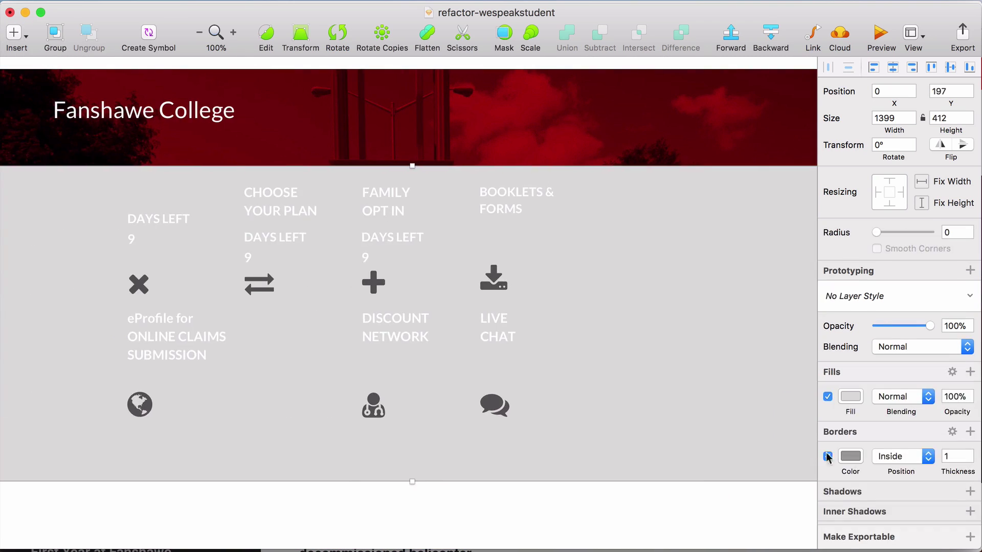
# Step: Remove the new rectangle's border and set its fill color to black, 000000
pyautogui.click(827, 457)
pyautogui.click(850, 396)
pyautogui.write('000000')
pyautogui.press('Return')
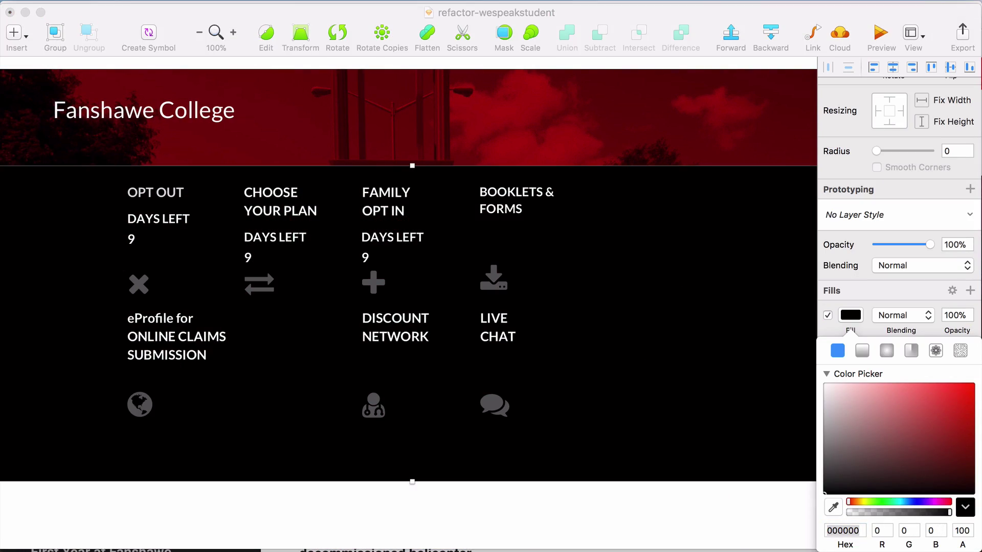
# Step: Set the opacity of the black rectangle over the hero's lower part to 60%
pyautogui.click(969, 249)
pyautogui.click(970, 249)
pyautogui.click(969, 248)
pyautogui.click(970, 249)
pyautogui.hscroll(-4, 548, 215)
pyautogui.scroll(1, 548, 215)
pyautogui.hscroll(3, 551, 221)
pyautogui.scroll(2, 550, 221)
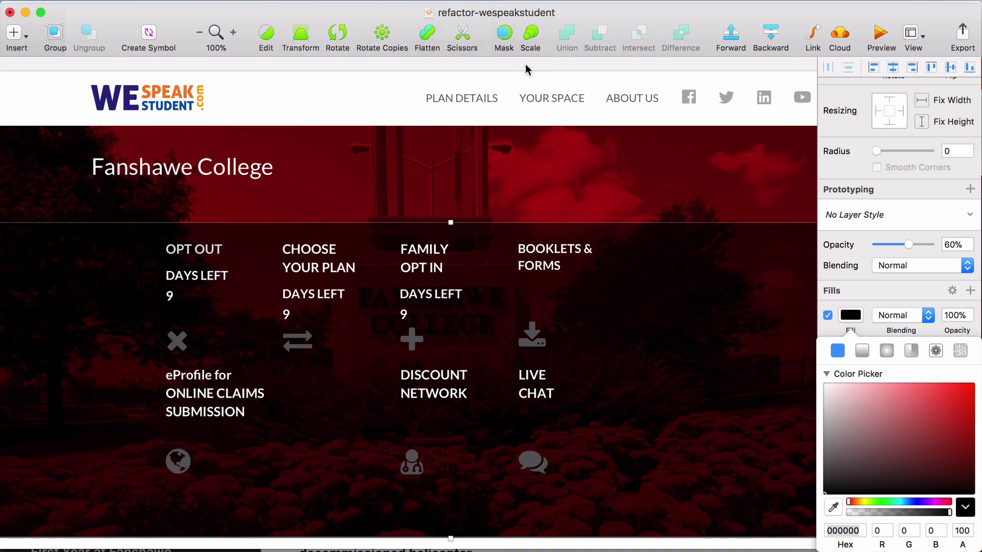
pyautogui.click(526, 66)
pyautogui.press('super+Tab')
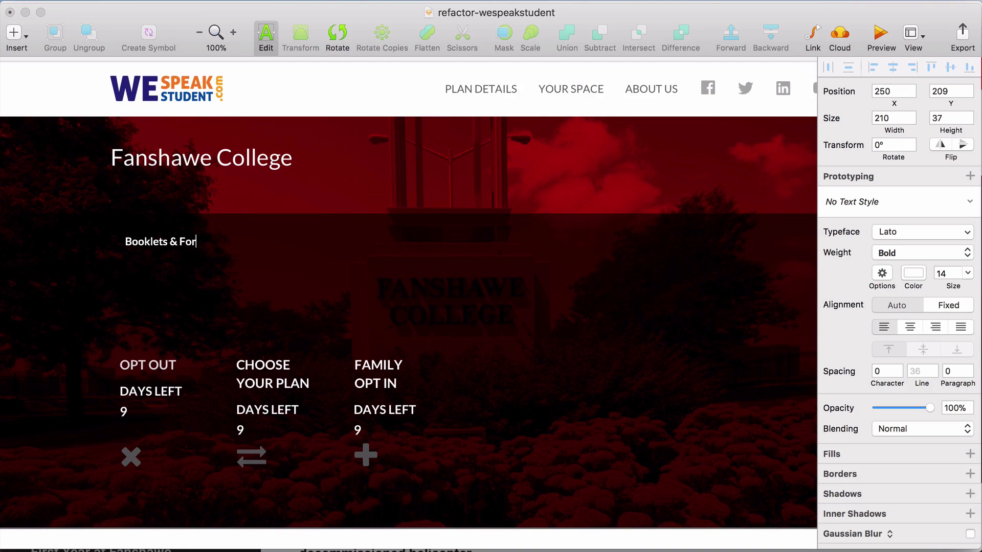
# Step: Create a row of bold 14-size Lato links in the dark overlay: Booklets & Forms, Online Claims Submission and Discount Network
pyautogui.press('Escape')
pyautogui.moveTo(163, 242); pyautogui.dragTo(440, 233)
pyautogui.doubleClick(244, 232)
pyautogui.write('Online Claims Submission')
pyautogui.press('Escape')
pyautogui.doubleClick(439, 232)
pyautogui.write('Discount Network')
pyautogui.press('Escape')
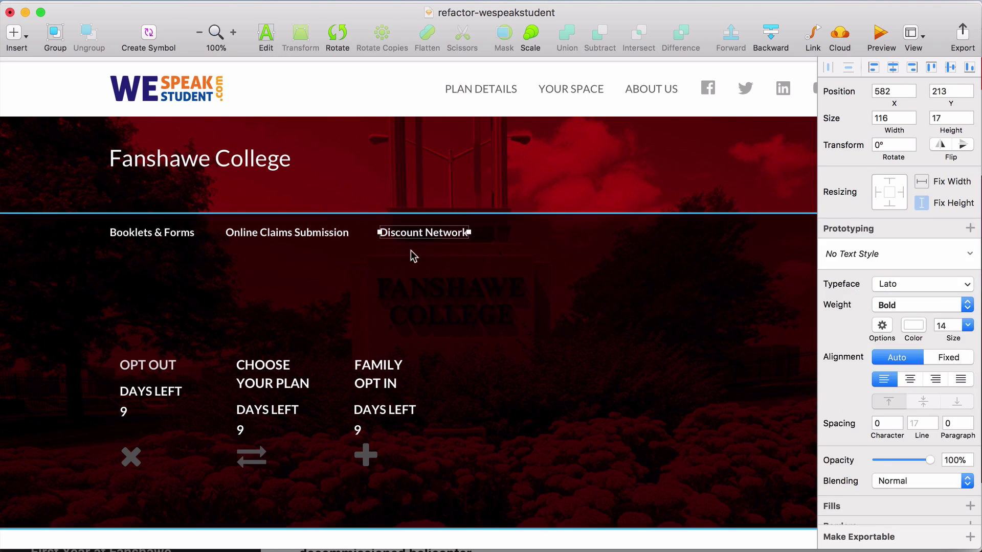
# Step: Draw a 940 × 2 white divider line at 20% opacity beneath the row of links
pyautogui.press('Escape')
pyautogui.press('Escape')
pyautogui.press('r')
pyautogui.moveTo(114, 251); pyautogui.dragTo(779, 287)
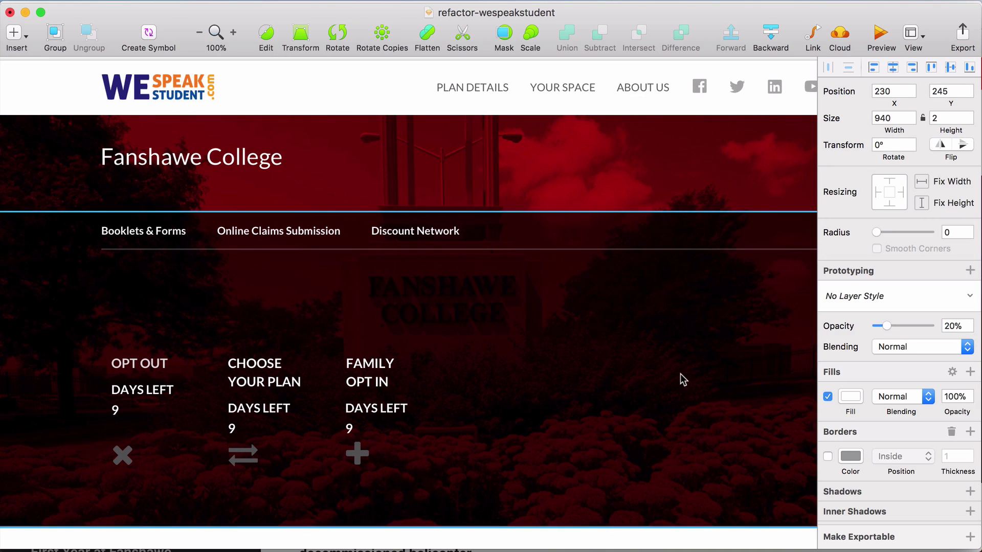
# Step: Move the Opt Out, Choose Your Plan and Family Opt In headings below the divider, in title case at size 16, spaced across the columns
pyautogui.hscroll(2, 682, 380)
pyautogui.hscroll(1, 682, 380)
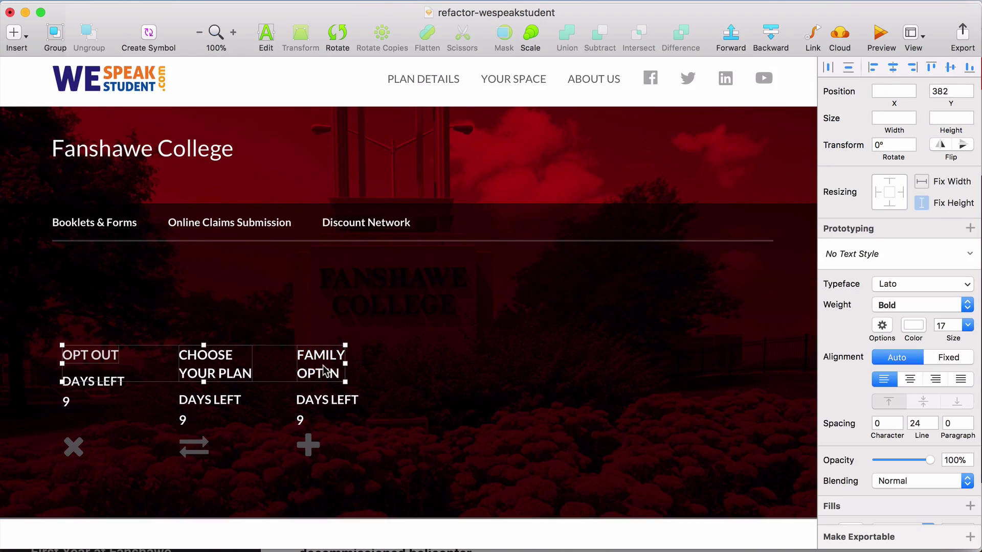
pyautogui.moveTo(328, 371); pyautogui.dragTo(326, 292)
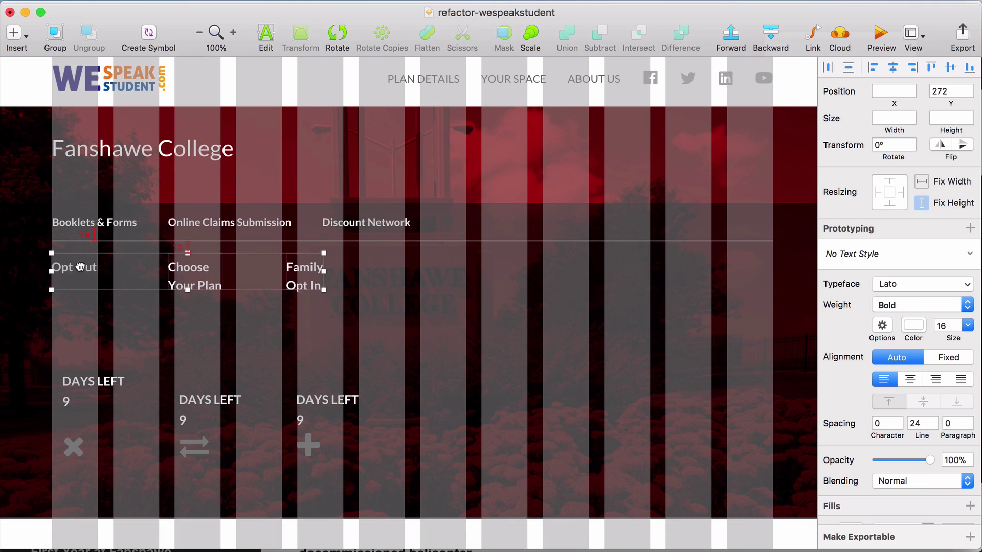
pyautogui.click(220, 272)
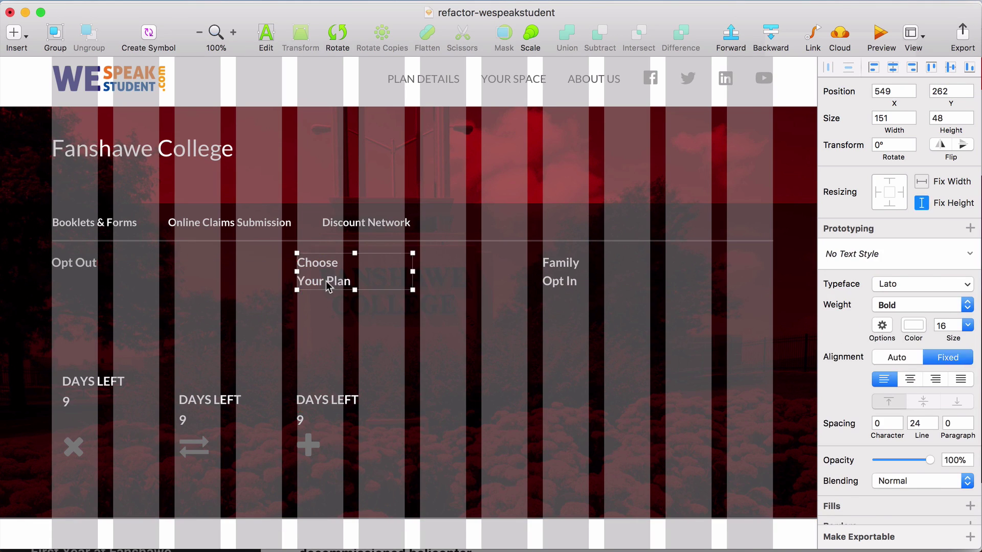
# Step: Remove the line breaks so the Choose Your Plan and Family Opt In headings each sit on one line
pyautogui.doubleClick(326, 285)
pyautogui.press('BackSpace')
pyautogui.press('Escape')
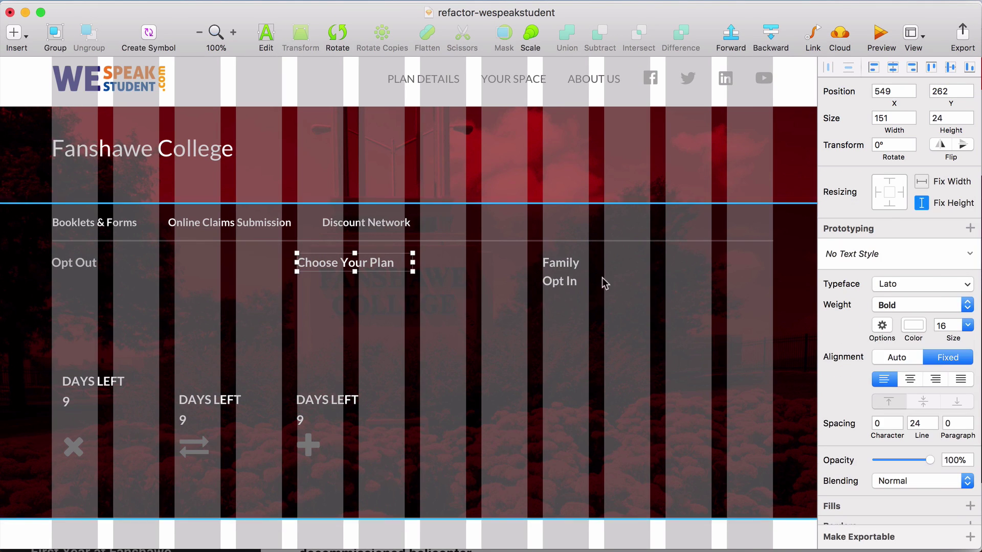
pyautogui.doubleClick(545, 281)
pyautogui.press('BackSpace')
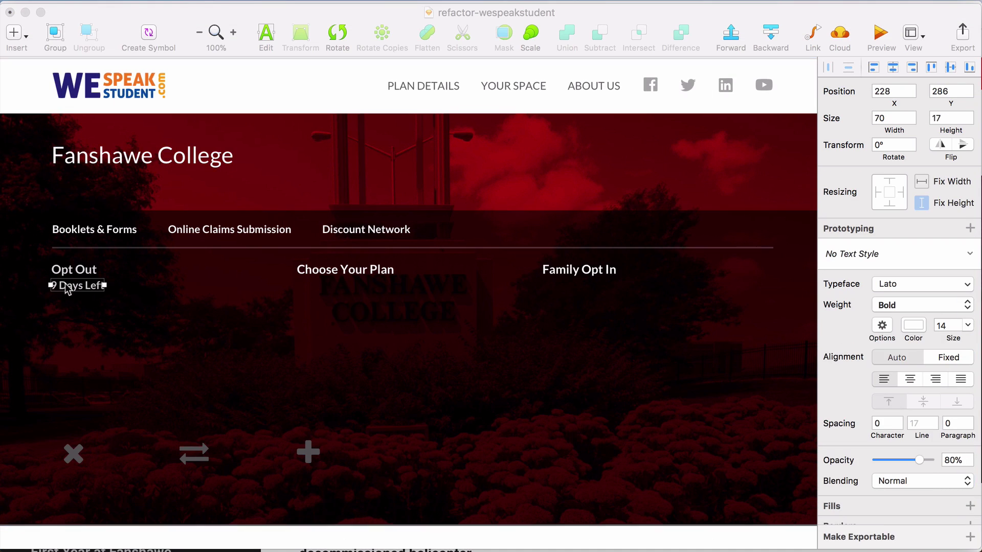
# Step: Place copies of the 9 Days Left label under the other headings and move the arrows and plus icons beside their headings
pyautogui.moveTo(71, 287); pyautogui.dragTo(560, 290)
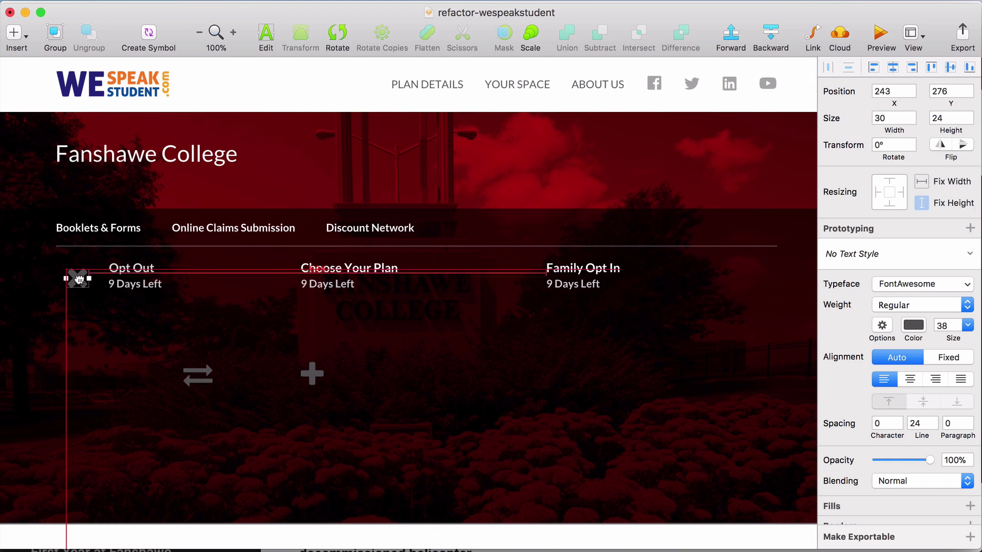
pyautogui.moveTo(197, 372); pyautogui.dragTo(263, 278)
pyautogui.moveTo(311, 373); pyautogui.dragTo(522, 275)
# Step: Change the color of the cross, arrows and plus icons to white, FFFFFF
pyautogui.keyDown('shift'); pyautogui.click(266, 277); pyautogui.keyUp('shift')
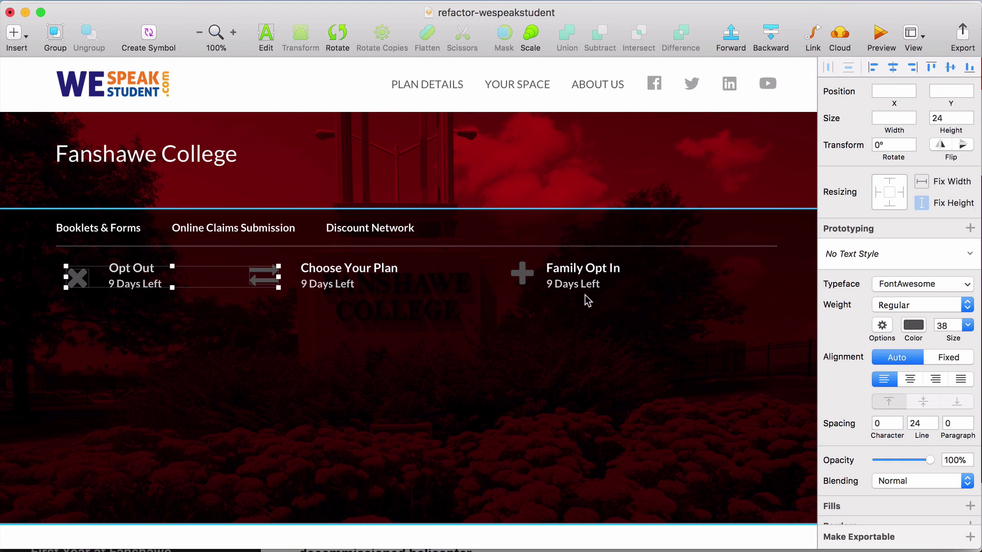
pyautogui.keyDown('shift'); pyautogui.click(519, 278); pyautogui.keyUp('shift')
pyautogui.click(913, 325)
pyautogui.moveTo(913, 401); pyautogui.dragTo(819, 354)
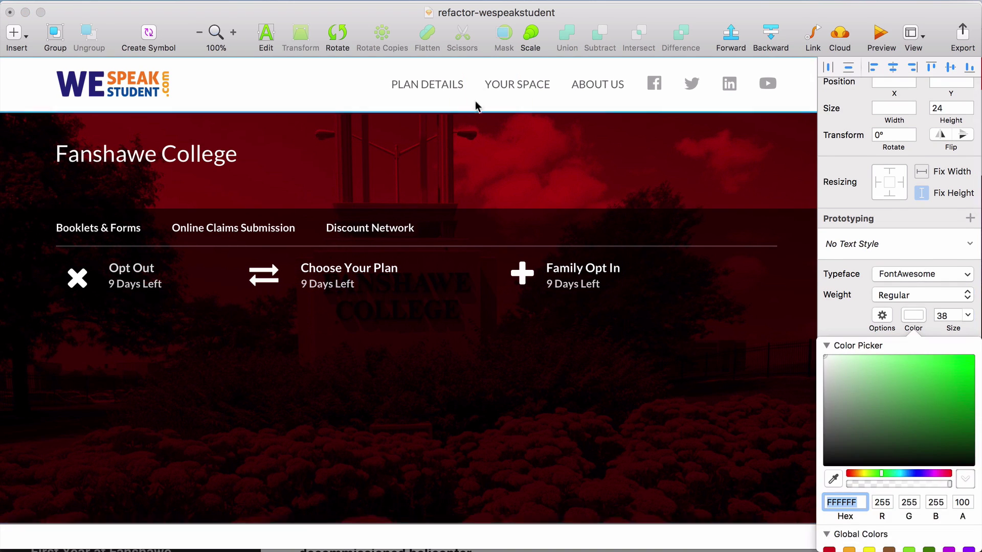
pyautogui.click(476, 102)
# Step: Set the font size of the cross, arrows and plus icons to 28
pyautogui.doubleClick(75, 284)
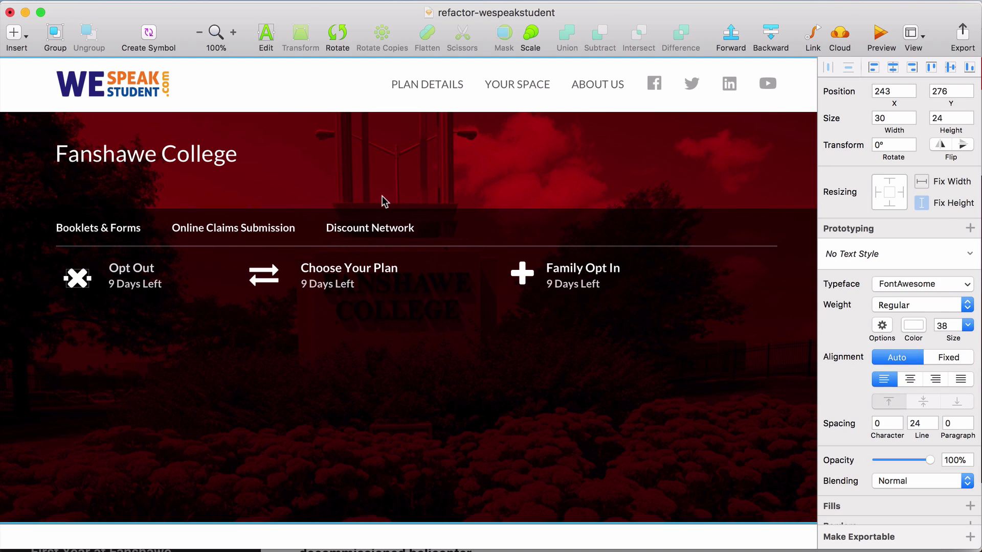
pyautogui.click(944, 325)
pyautogui.write('36')
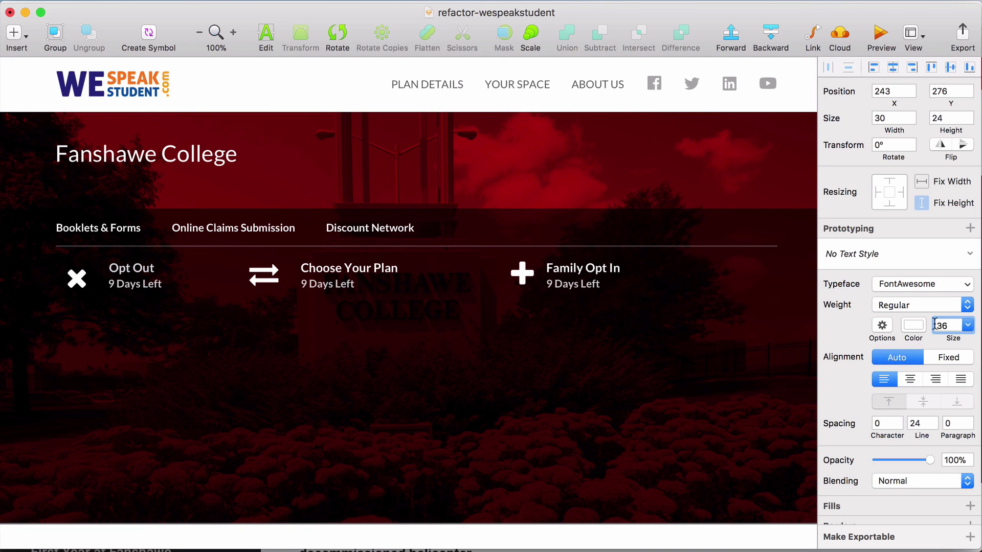
pyautogui.press('Up')
pyautogui.keyDown('shift'); pyautogui.click(270, 277); pyautogui.keyUp('shift')
pyautogui.keyDown('shift'); pyautogui.click(528, 273); pyautogui.keyUp('shift')
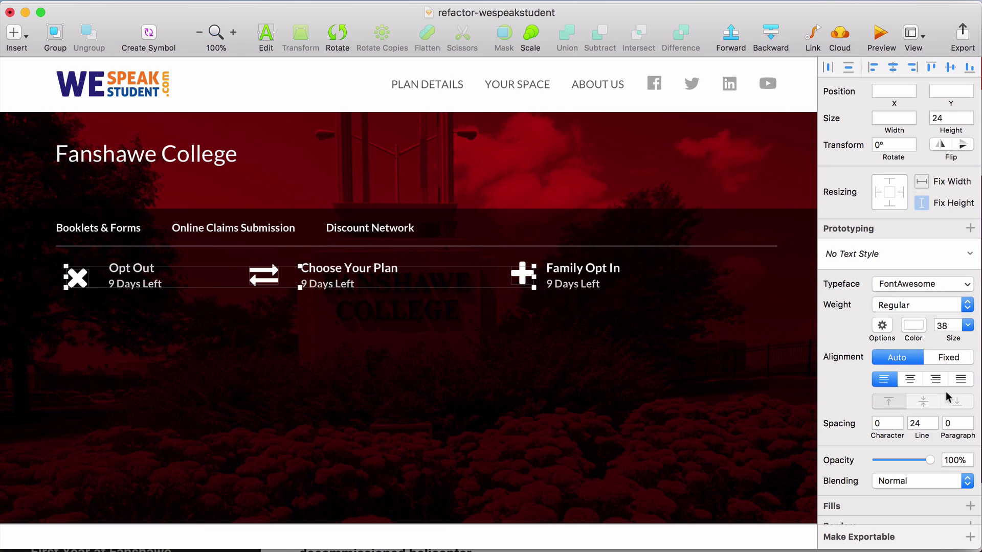
pyautogui.doubleClick(944, 325)
pyautogui.write('28')
pyautogui.press('Return')
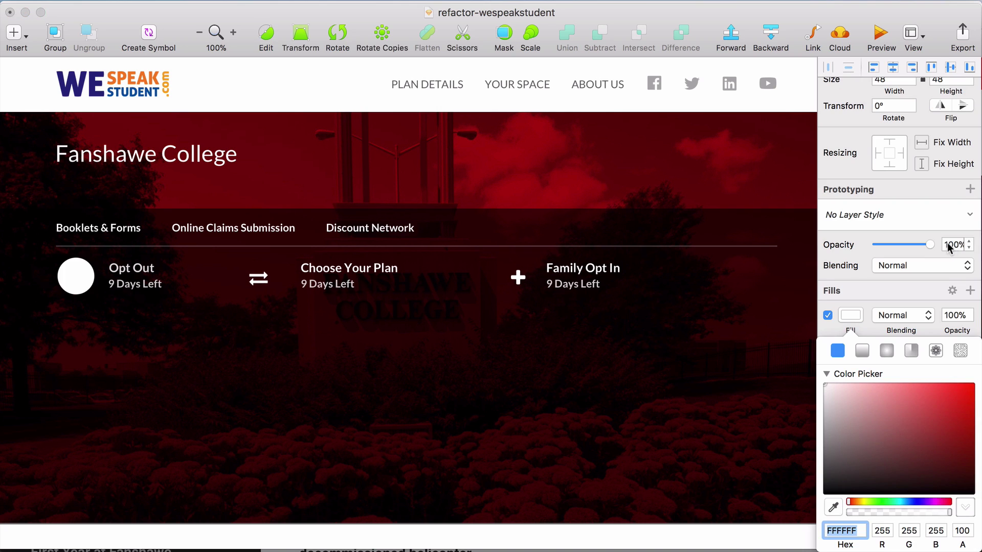
# Step: Reduce the opacity of the white 48 × 48 circle beside Opt Out to 20%
pyautogui.write('20')
pyautogui.press('Return')
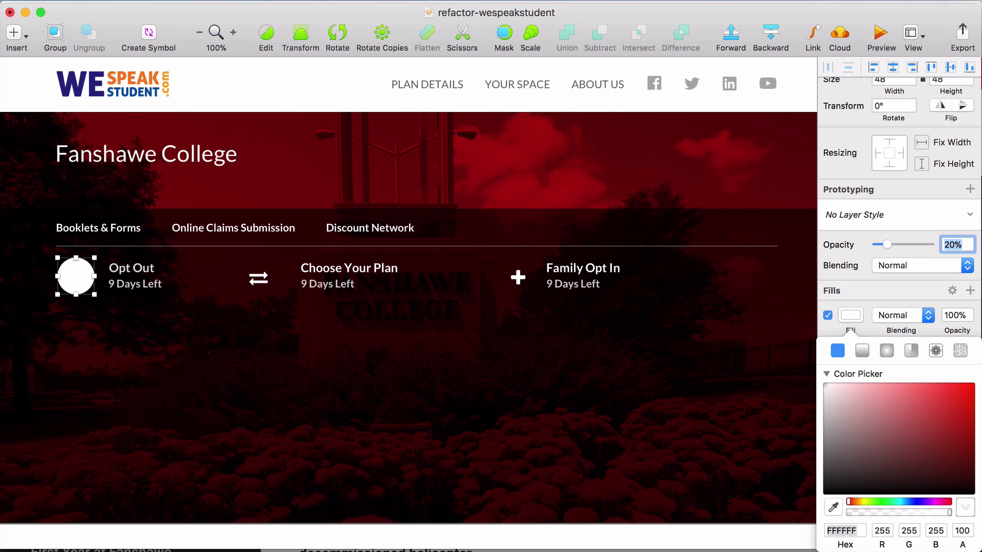
pyautogui.click(71, 280)
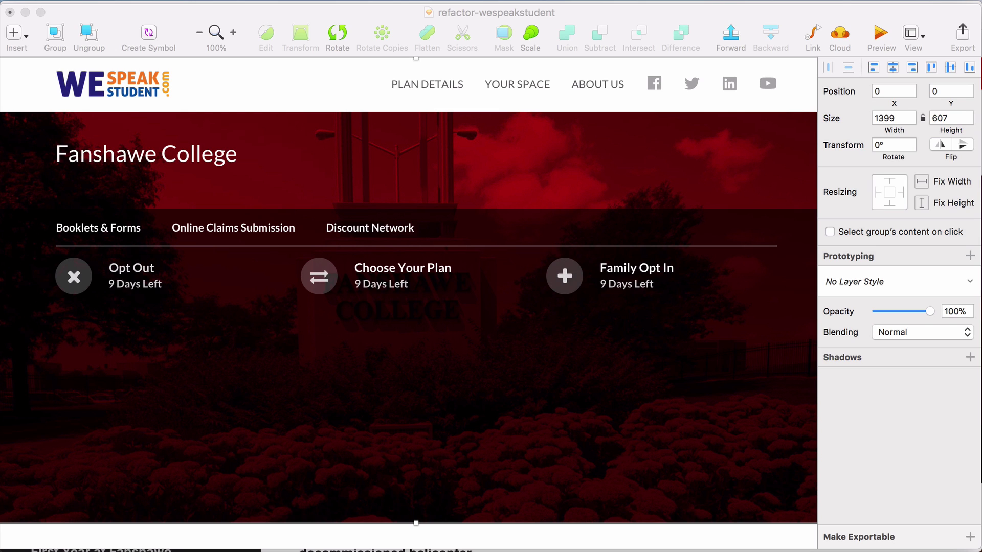
# Step: Nudge the three thin-line replacement icons down and sideways into the middle of their circles
pyautogui.click(565, 276)
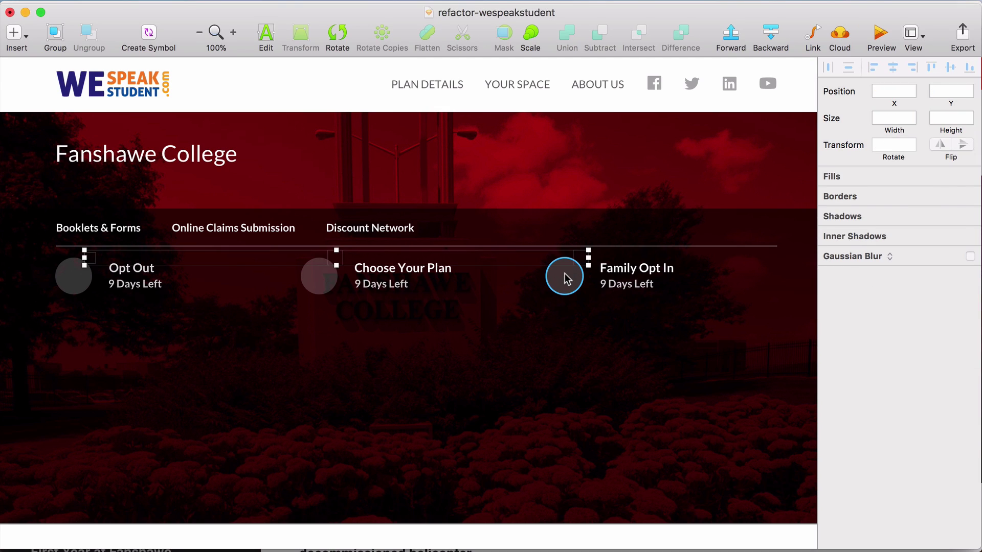
pyautogui.press('Down')
pyautogui.press('Down')
pyautogui.press('Down')
pyautogui.press('Down')
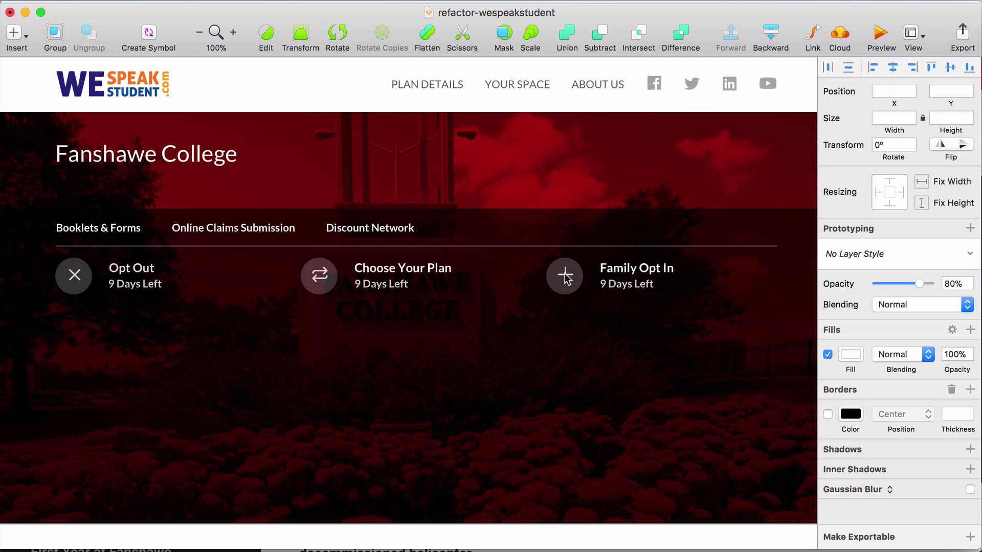
pyautogui.press('Left')
pyautogui.press('Left')
pyautogui.click(429, 324)
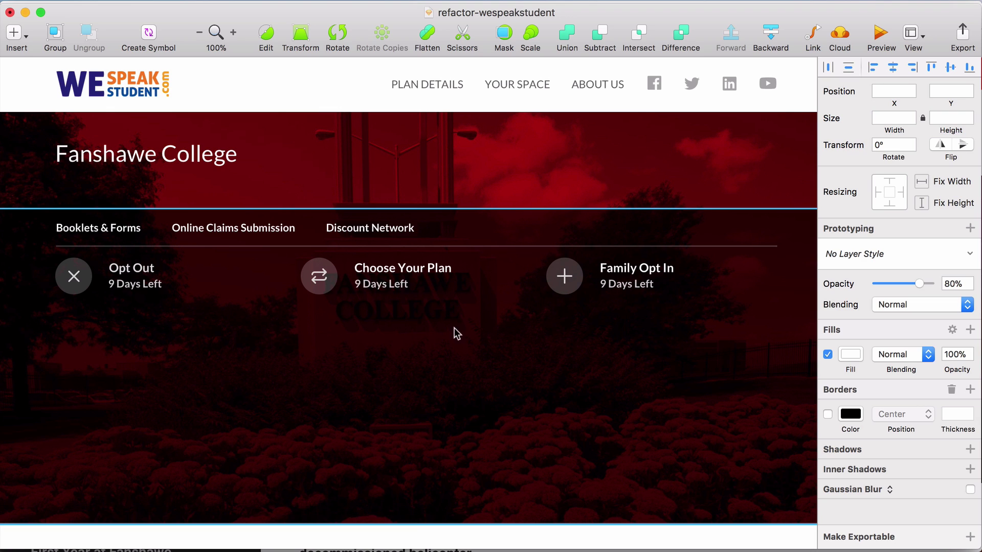
# Step: Align the cross, arrows and plus icons to the centers of their respective circles
pyautogui.click(73, 276)
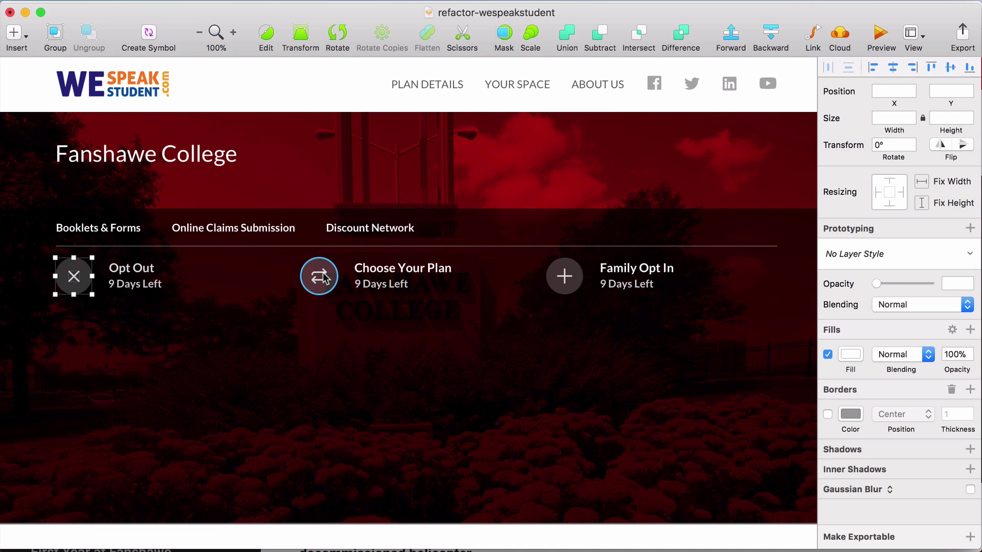
pyautogui.click(323, 272)
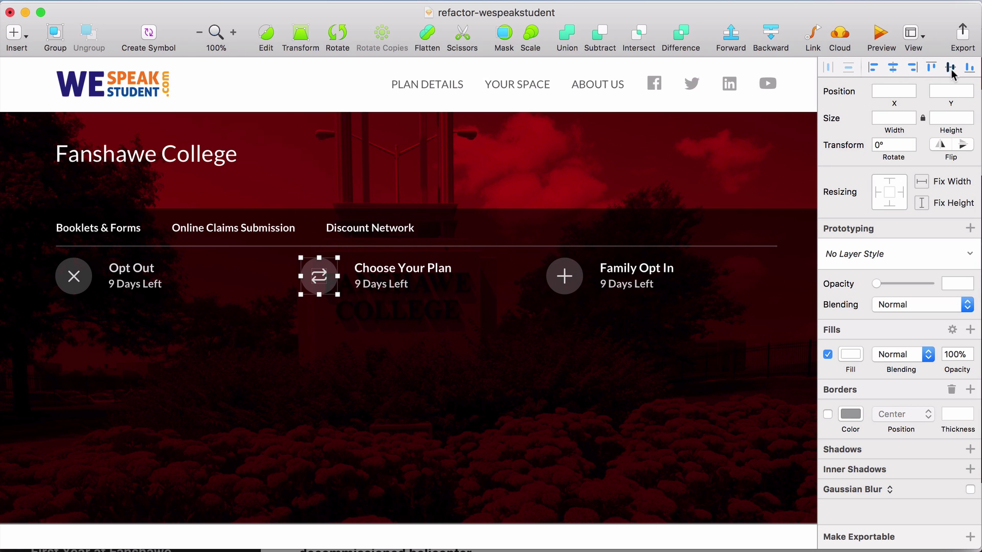
pyautogui.click(574, 279)
pyautogui.click(576, 269)
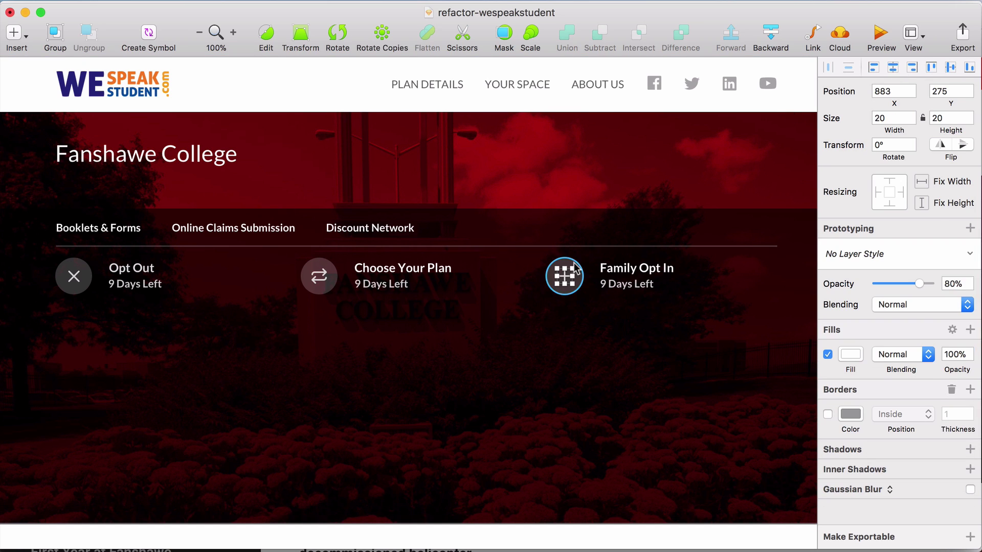
pyautogui.keyDown('shift'); pyautogui.click(576, 267); pyautogui.keyUp('shift')
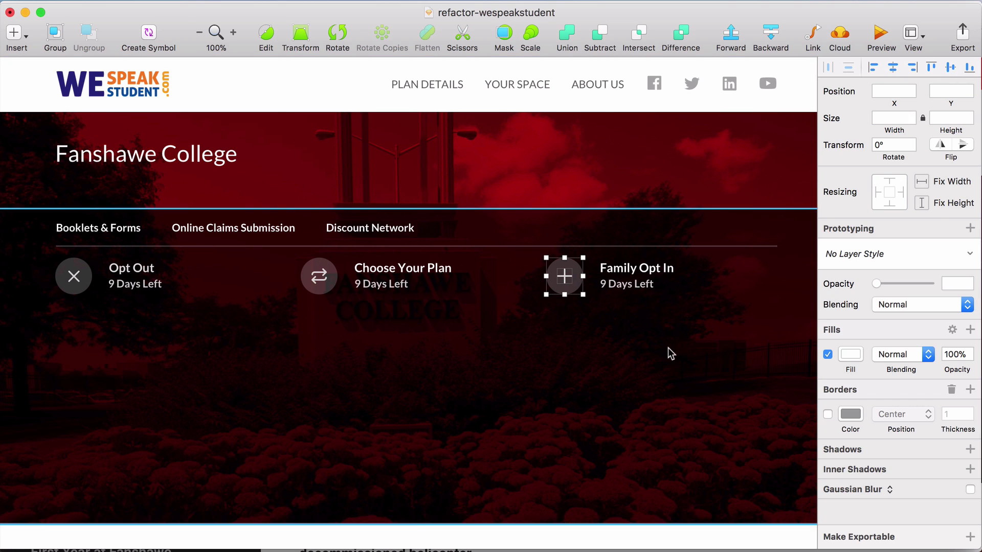
pyautogui.click(668, 350)
# Step: Nudge the small white chevron into place just after the Opt Out heading
pyautogui.press('Down')
pyautogui.press('Down')
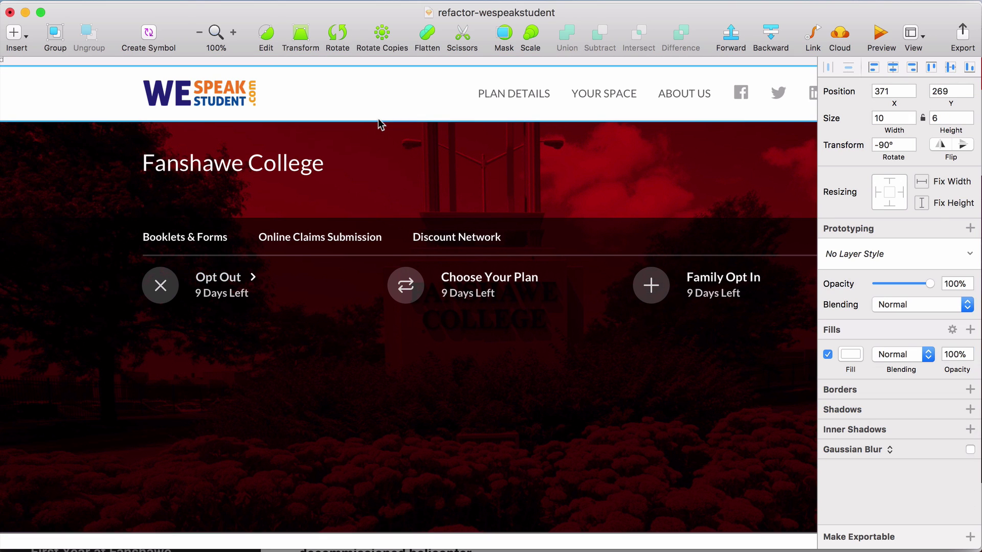
pyautogui.press('Left')
pyautogui.press('Left')
pyautogui.press('Left')
# Step: Duplicate the Opt Out chevron and position the copy just after the Choose Your Plan heading
pyautogui.press('super+d')
pyautogui.hotkey('shift', 'Right')
pyautogui.hotkey('shift', 'Right')
pyautogui.hotkey('shift', 'Right')
pyautogui.hotkey('shift', 'Right')
pyautogui.hotkey('shift', 'Right')
pyautogui.hotkey('shift', 'Right')
pyautogui.hotkey('shift', 'Right')
pyautogui.hotkey('shift', 'Right')
pyautogui.hotkey('shift', 'Right')
pyautogui.hotkey('shift', 'Right')
pyautogui.hotkey('shift', 'Right')
pyautogui.hotkey('shift', 'Right')
pyautogui.hotkey('shift', 'Right')
pyautogui.hotkey('shift', 'Right')
pyautogui.hotkey('shift', 'Right')
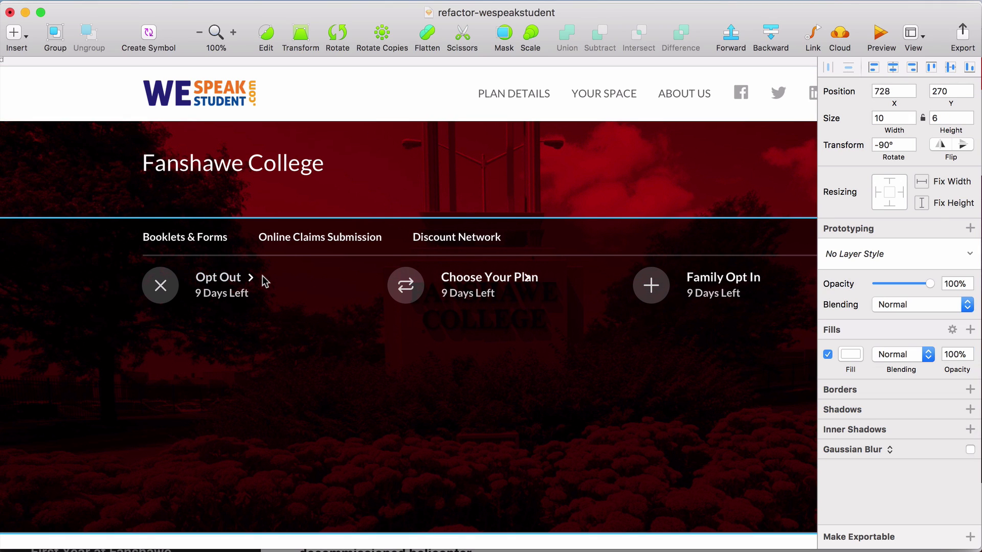
pyautogui.hotkey('shift', 'Right')
pyautogui.hotkey('shift', 'Right')
pyautogui.hotkey('shift', 'Right')
pyautogui.press('Left')
pyautogui.press('Left')
# Step: Duplicate the Choose Your Plan chevron and position the copy just after the Family Opt In heading
pyautogui.hscroll(3, 372, 340)
pyautogui.press('super+d')
pyautogui.hotkey('shift', 'Right')
pyautogui.hotkey('shift', 'Right')
pyautogui.hotkey('shift', 'Right')
pyautogui.hotkey('shift', 'Right')
pyautogui.hotkey('shift', 'Right')
pyautogui.hotkey('shift', 'Right')
pyautogui.hotkey('shift', 'Right')
pyautogui.hotkey('shift', 'Right')
pyautogui.hotkey('shift', 'Right')
pyautogui.hotkey('shift', 'Right')
pyautogui.hotkey('shift', 'Right')
pyautogui.hotkey('shift', 'Right')
pyautogui.hotkey('shift', 'Right')
pyautogui.hotkey('shift', 'Right')
pyautogui.hotkey('shift', 'Right')
pyautogui.hotkey('shift', 'Right')
pyautogui.hotkey('shift', 'Right')
pyautogui.hotkey('shift', 'Right')
pyautogui.hotkey('shift', 'Right')
pyautogui.hotkey('shift', 'Right')
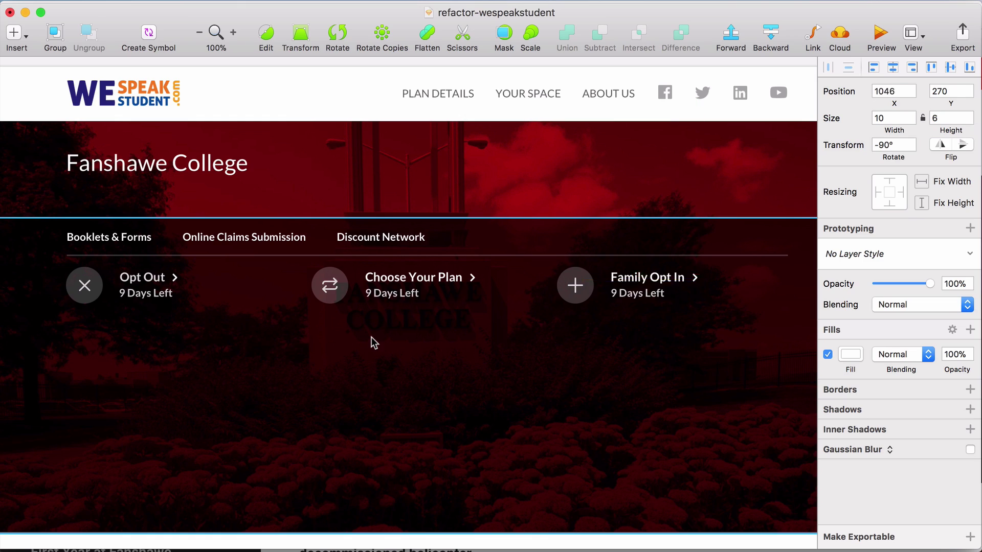
# Step: Shorten the dark overlay rectangle to 1399 × 132 so it ends just below the service links
pyautogui.moveTo(537, 525); pyautogui.dragTo(537, 305)
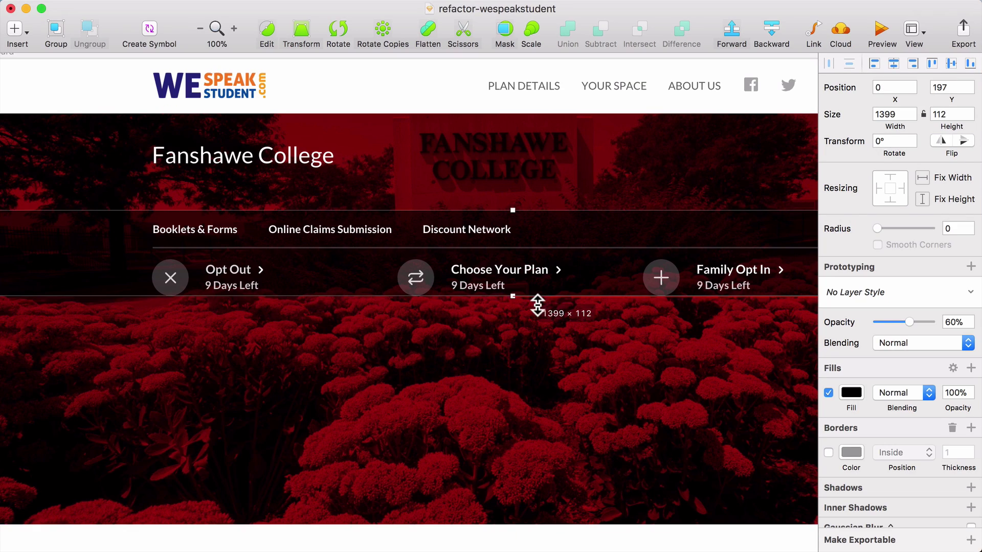
pyautogui.press('super+shift+Down')
pyautogui.press('super+shift+Down')
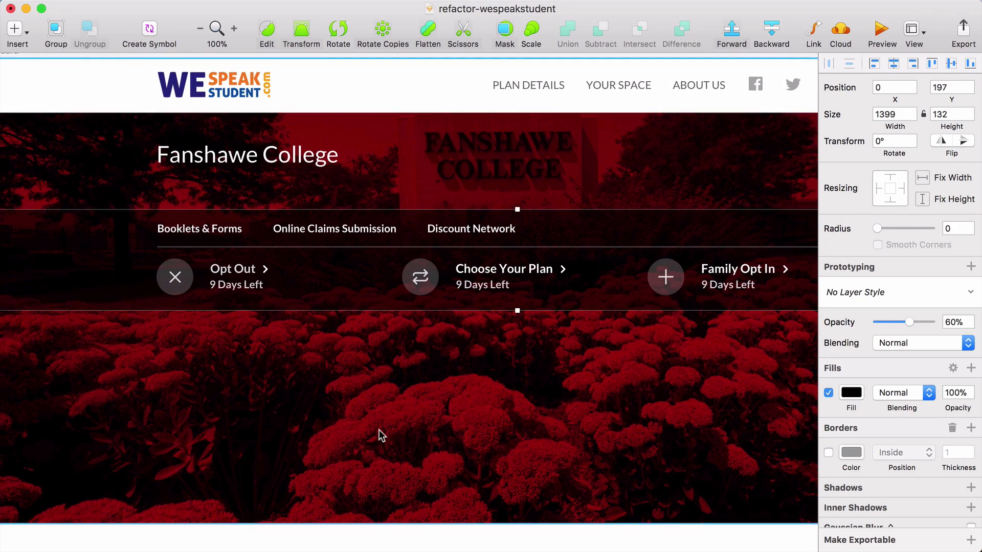
# Step: Crop the hero background image's height so it ends at the dark overlay's lower edge
pyautogui.hscroll(-1, 379, 432)
pyautogui.doubleClick(379, 432)
pyautogui.press('super+alt+1')
pyautogui.click(72, 519)
pyautogui.moveTo(535, 527); pyautogui.dragTo(534, 311)
pyautogui.press('super+alt+1')
# Step: Move the plan overview table up beneath the shortened hero, to Y position 369
pyautogui.hscroll(7, 658, 388)
pyautogui.click(658, 387)
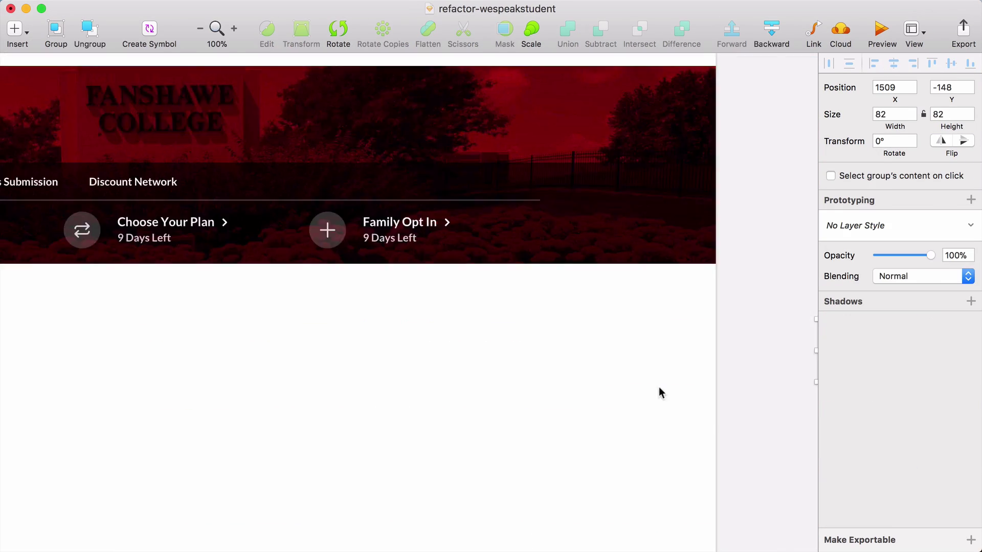
pyautogui.scroll(-10, 660, 393)
pyautogui.press('super+minus')
pyautogui.click(625, 412)
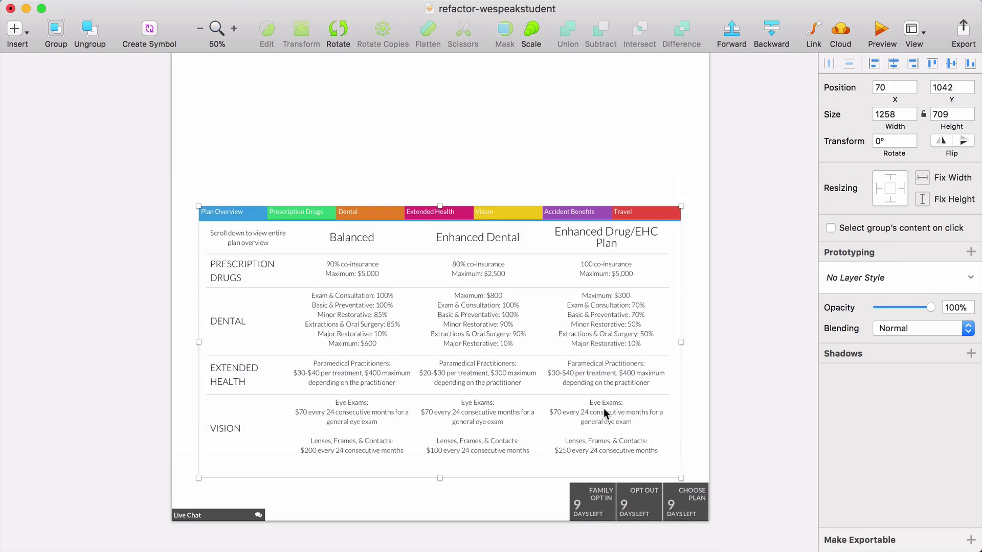
pyautogui.scroll(5, 602, 358)
pyautogui.moveTo(604, 411); pyautogui.dragTo(594, 312)
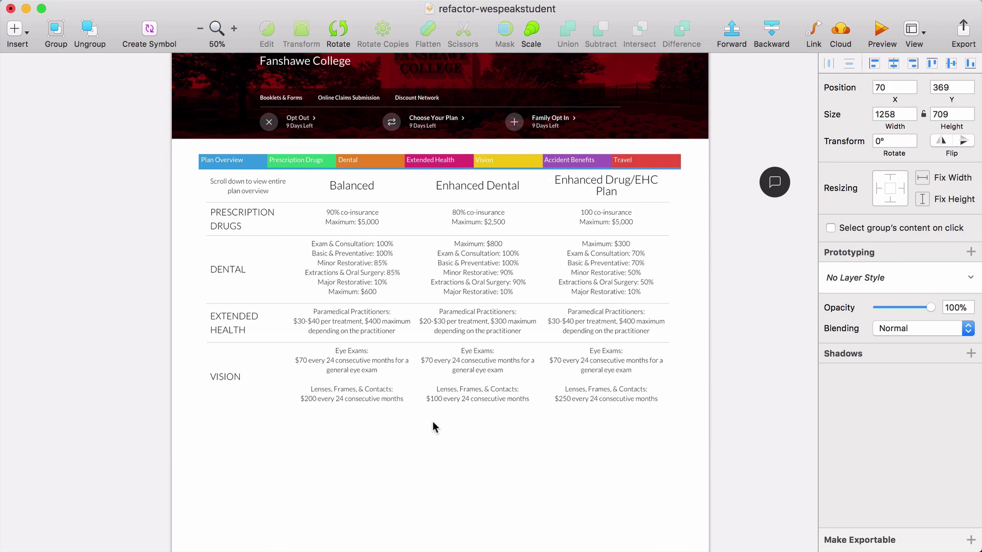
# Step: Select the Live Chat bar and the days-left tiles and move them up just below the plan table
pyautogui.scroll(-10, 433, 421)
pyautogui.moveTo(148, 376); pyautogui.dragTo(748, 509)
pyautogui.moveTo(663, 461); pyautogui.dragTo(663, 199)
# Step: Shorten the artboard to a height of 1178 so it ends at the moved footer elements
pyautogui.scroll(12, 315, 149)
pyautogui.click(196, 69)
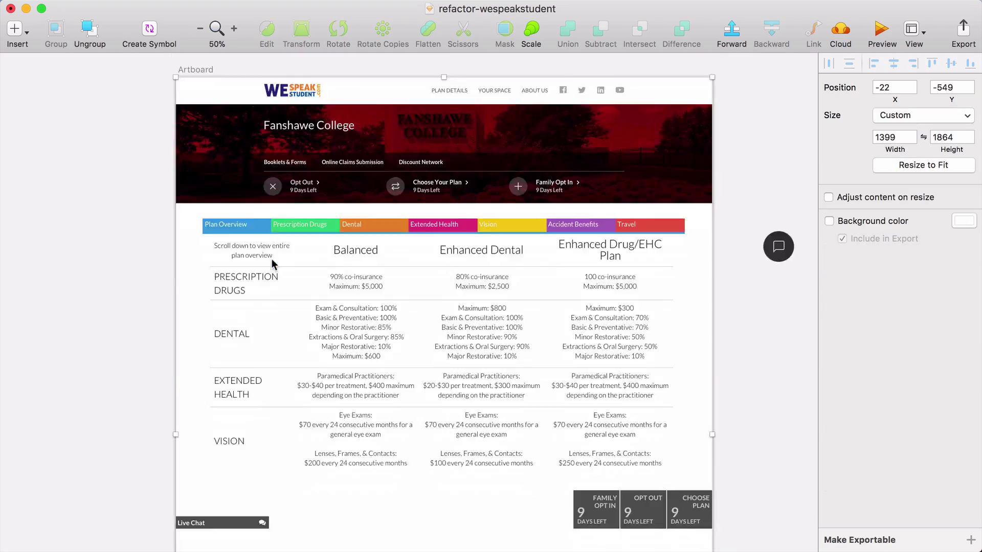
pyautogui.scroll(-10, 272, 264)
pyautogui.moveTo(444, 469); pyautogui.dragTo(491, 214)
pyautogui.scroll(7, 485, 235)
pyautogui.press('super+plus')
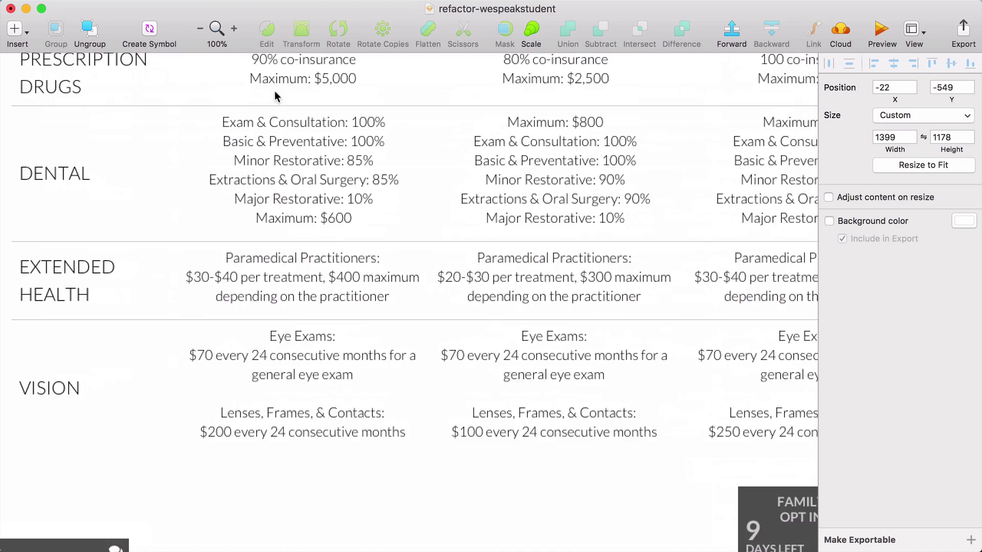
# Step: Hide the interface and look over the redesigned header, hero and plan table
pyautogui.scroll(10, 428, 168)
pyautogui.press('super+period')
pyautogui.scroll(3, 428, 169)
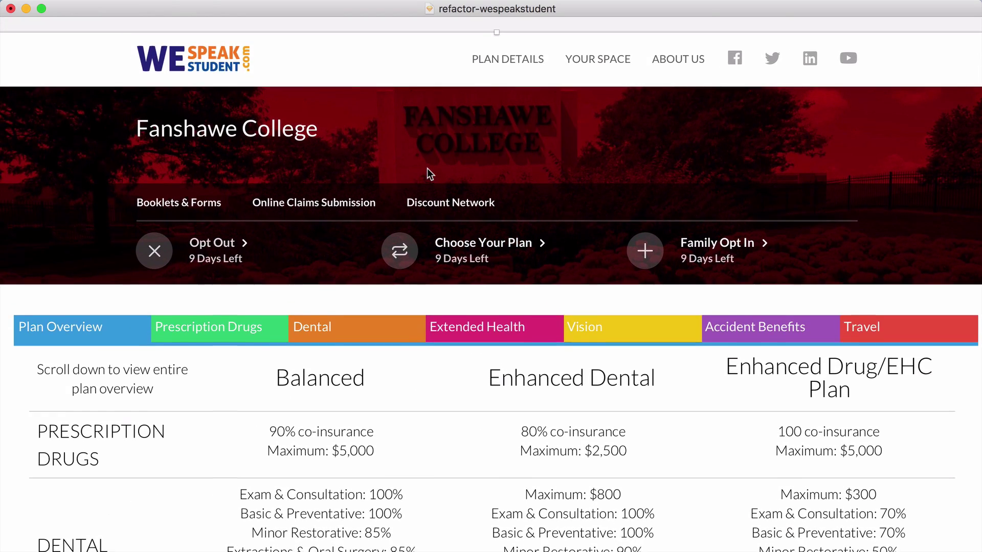
pyautogui.scroll(-6, 427, 167)
pyautogui.hscroll(1, 428, 167)
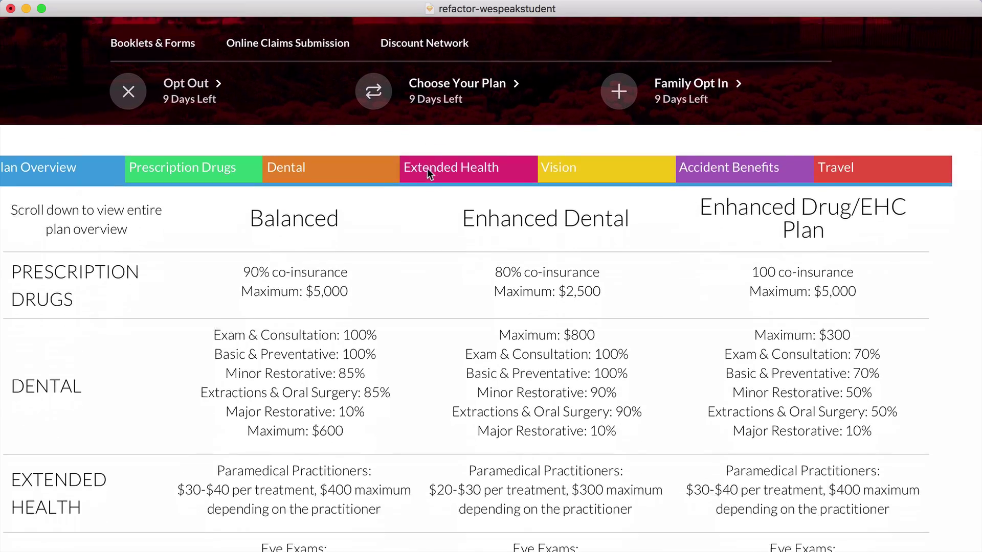
# Step: Remove the days-left tiles and the Live Chat bar from the artboard's lower edge
pyautogui.scroll(-10, 428, 167)
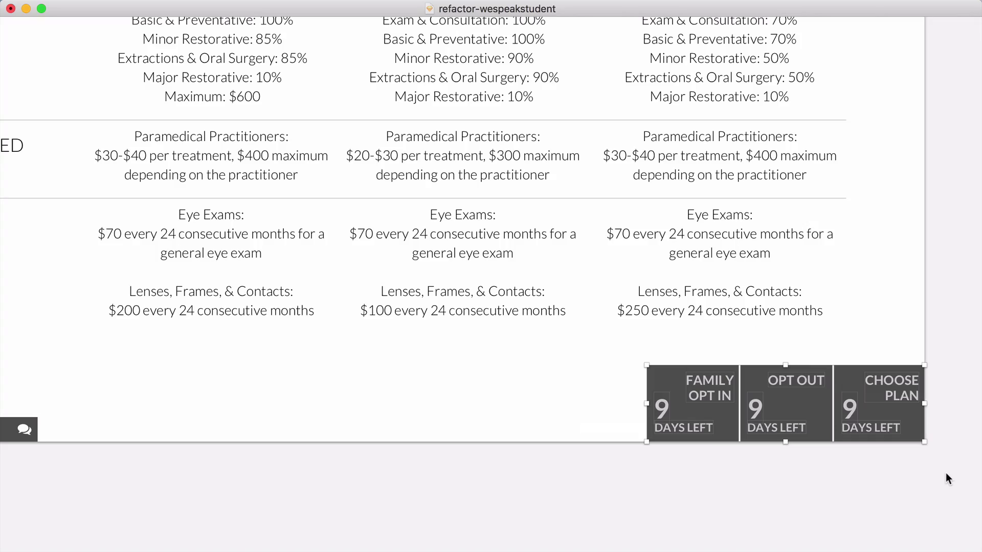
pyautogui.hscroll(-5, 921, 473)
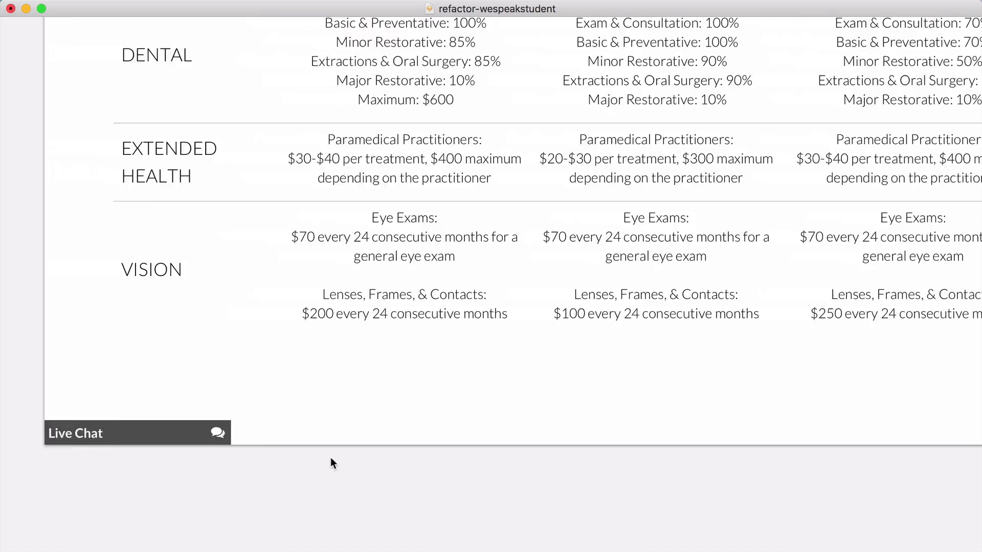
pyautogui.hscroll(-2, 331, 458)
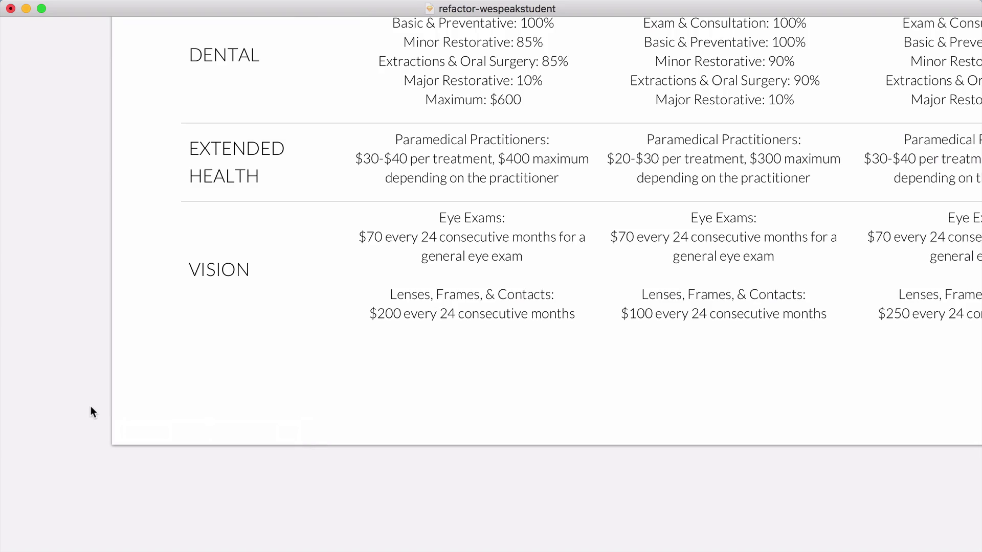
# Step: Place the round dark chat button inside the artboard's lower-right corner, below the plan table
pyautogui.scroll(-3, 90, 408)
pyautogui.hscroll(3, 91, 407)
pyautogui.scroll(3, 597, 237)
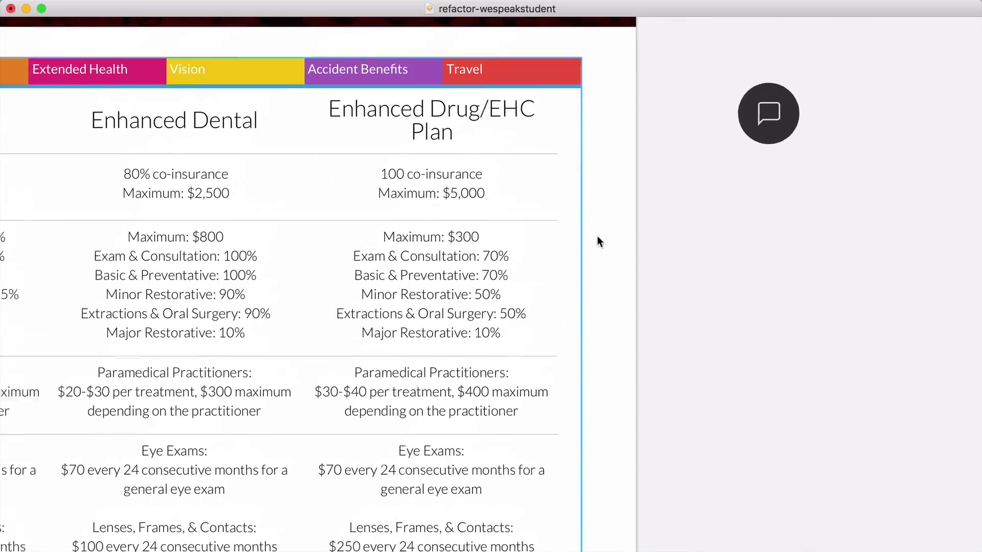
pyautogui.moveTo(761, 132); pyautogui.dragTo(610, 450)
pyautogui.scroll(-4, 671, 293)
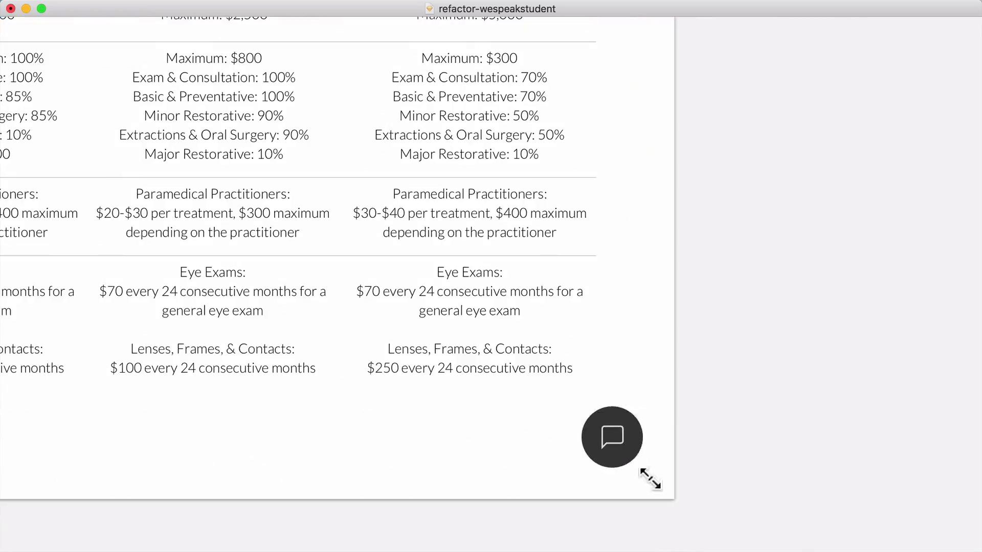
# Step: Shift the Booklets & Forms, Online Claims Submission and Discount Network links right to free space at the start of their row
pyautogui.scroll(2, 651, 479)
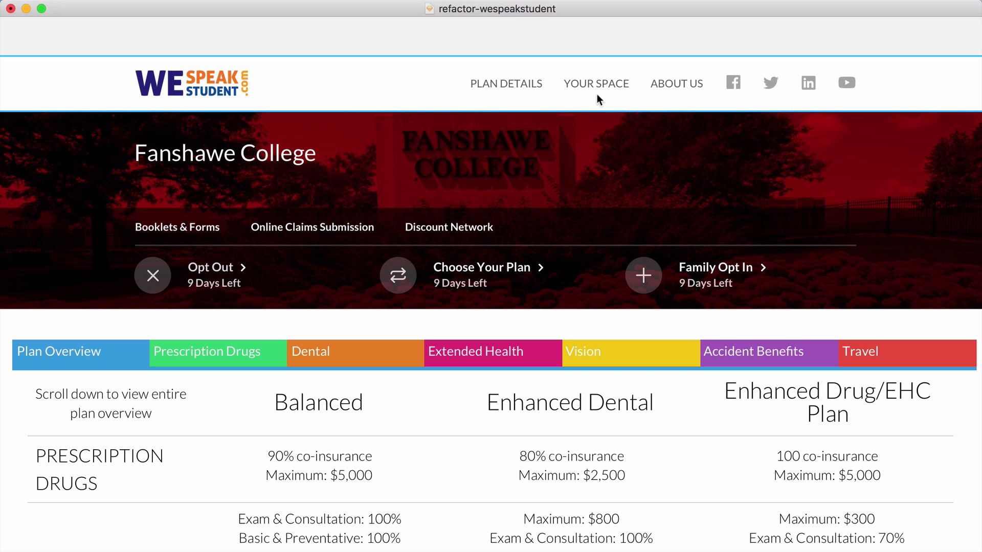
pyautogui.press('super+Tab')
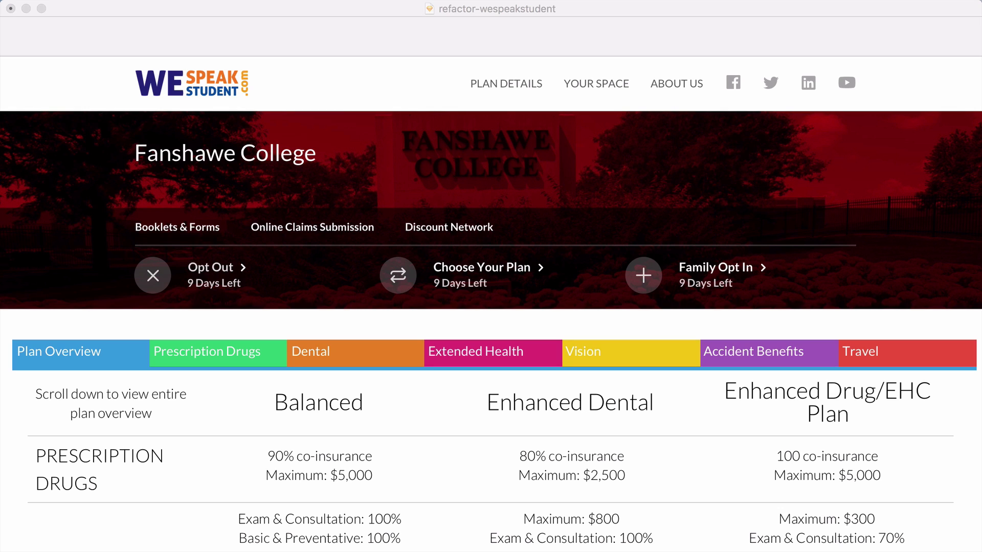
pyautogui.click(185, 226)
pyautogui.keyDown('shift'); pyautogui.click(317, 227); pyautogui.keyUp('shift')
pyautogui.keyDown('shift'); pyautogui.click(432, 227); pyautogui.keyUp('shift')
pyautogui.hotkey('shift', 'Right')
pyautogui.hotkey('shift', 'Right')
pyautogui.hotkey('shift', 'Right')
pyautogui.hotkey('shift', 'Right')
pyautogui.hotkey('shift', 'Right')
pyautogui.hotkey('shift', 'Right')
pyautogui.hotkey('shift', 'Right')
pyautogui.hotkey('shift', 'Right')
pyautogui.hotkey('shift', 'Right')
pyautogui.hotkey('shift', 'Right')
# Step: Move the header's Plan Details link to the start of the hero's service links, labelled "Plan Details" in the same bold white style
pyautogui.click(514, 78)
pyautogui.moveTo(515, 82); pyautogui.dragTo(185, 230)
pyautogui.doubleClick(182, 227)
pyautogui.write('Plan Details')
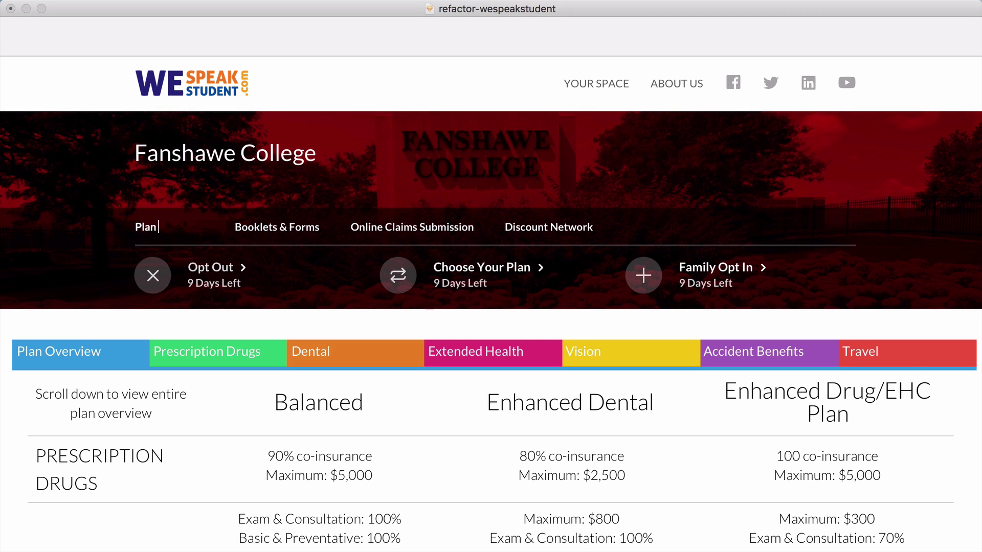
# Step: Shift the three other service links back left so an even gap follows Plan Details
pyautogui.click(276, 230)
pyautogui.keyDown('shift'); pyautogui.click(412, 228); pyautogui.keyUp('shift')
pyautogui.keyDown('shift'); pyautogui.click(530, 223); pyautogui.keyUp('shift')
pyautogui.hotkey('shift', 'Left')
pyautogui.hotkey('shift', 'Left')
pyautogui.hotkey('shift', 'Left')
pyautogui.hotkey('shift', 'Left')
pyautogui.hotkey('shift', 'Left')
pyautogui.press('Left')
pyautogui.press('Left')
pyautogui.press('Left')
pyautogui.press('Left')
pyautogui.press('Left')
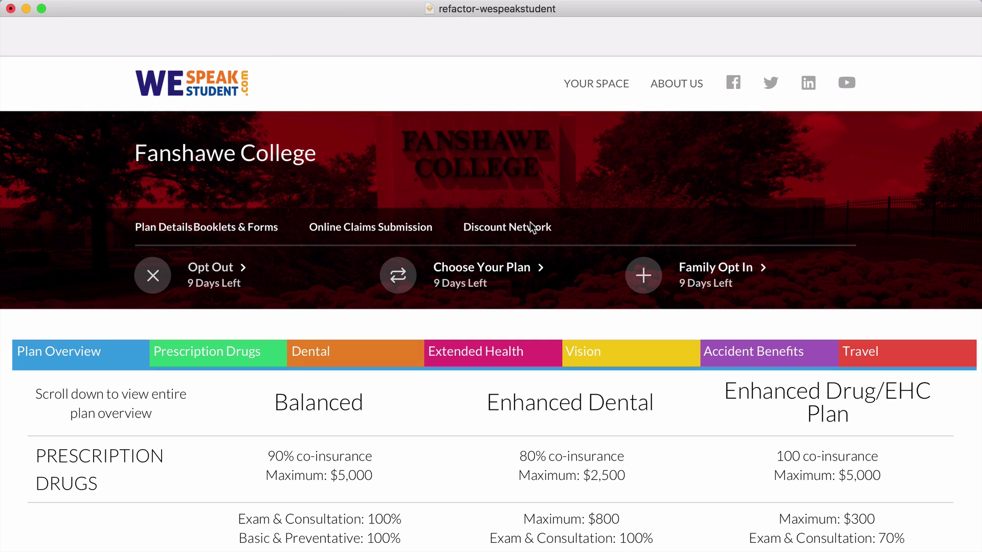
pyautogui.hotkey('shift', 'Right')
pyautogui.hotkey('shift', 'Right')
pyautogui.hotkey('shift', 'Right')
pyautogui.hotkey('shift', 'Right')
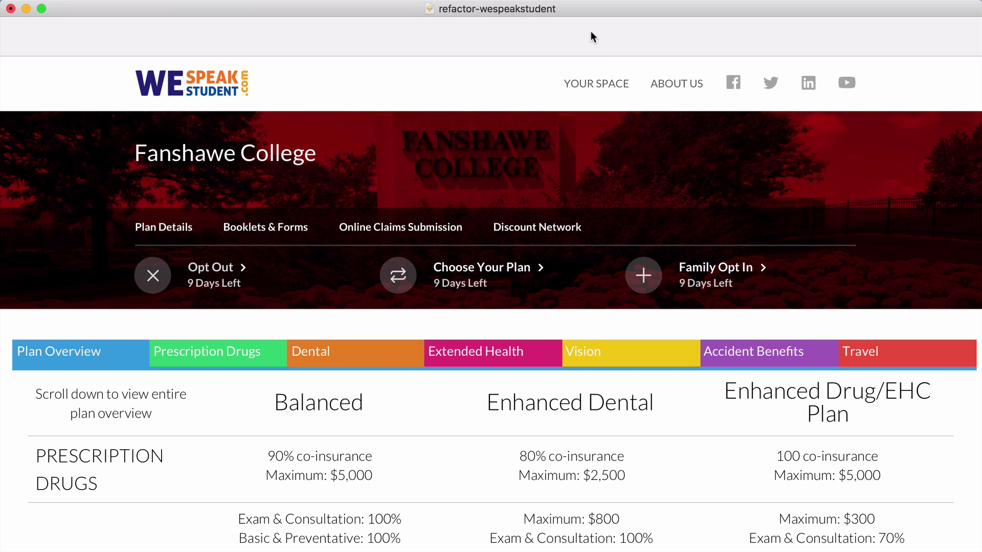
# Step: Delete the Your Space link from the white header
pyautogui.click(602, 84)
pyautogui.press('Delete')
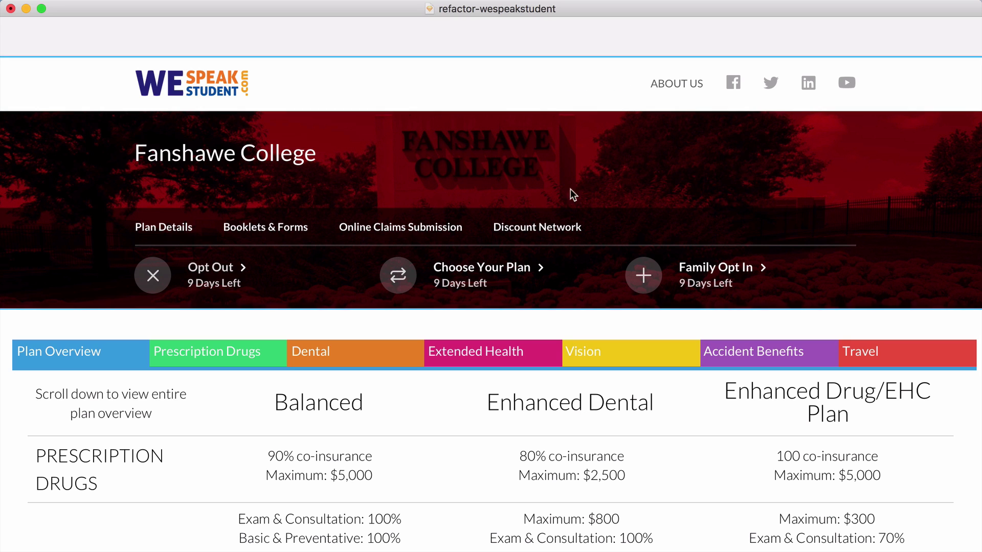
# Step: Duplicate the Discount Network link to the end of the service links row, space it evenly and change the copy's text to "More"
pyautogui.click(562, 230)
pyautogui.moveTo(554, 229); pyautogui.dragTo(641, 220)
pyautogui.hotkey('shift', 'Right')
pyautogui.hotkey('shift', 'Right')
pyautogui.hotkey('shift', 'Right')
pyautogui.hotkey('shift', 'Right')
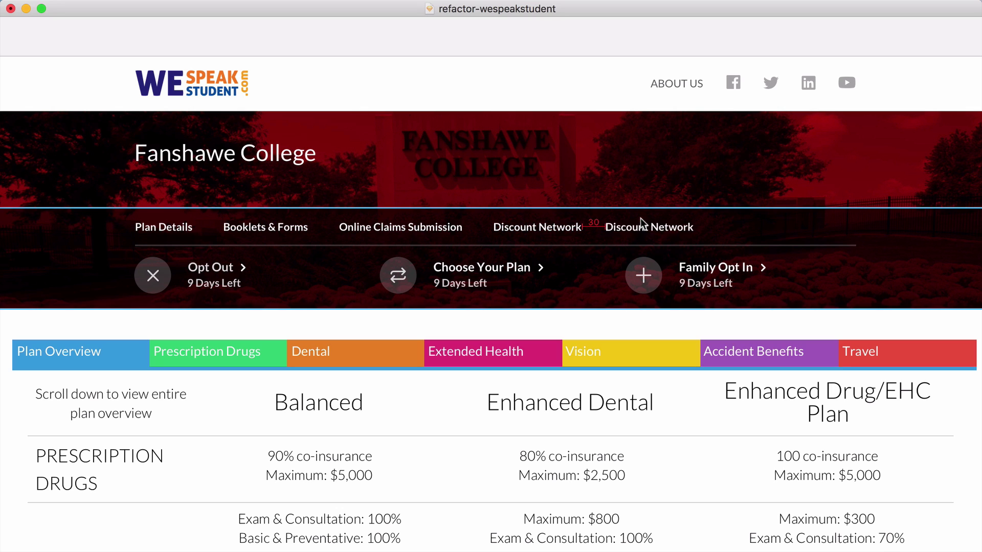
pyautogui.doubleClick(641, 228)
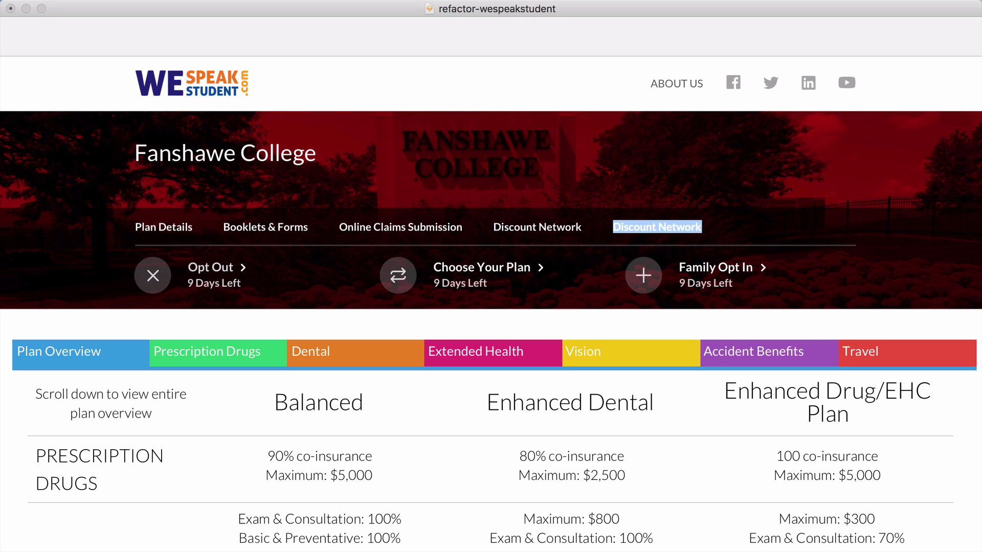
pyautogui.write('More')
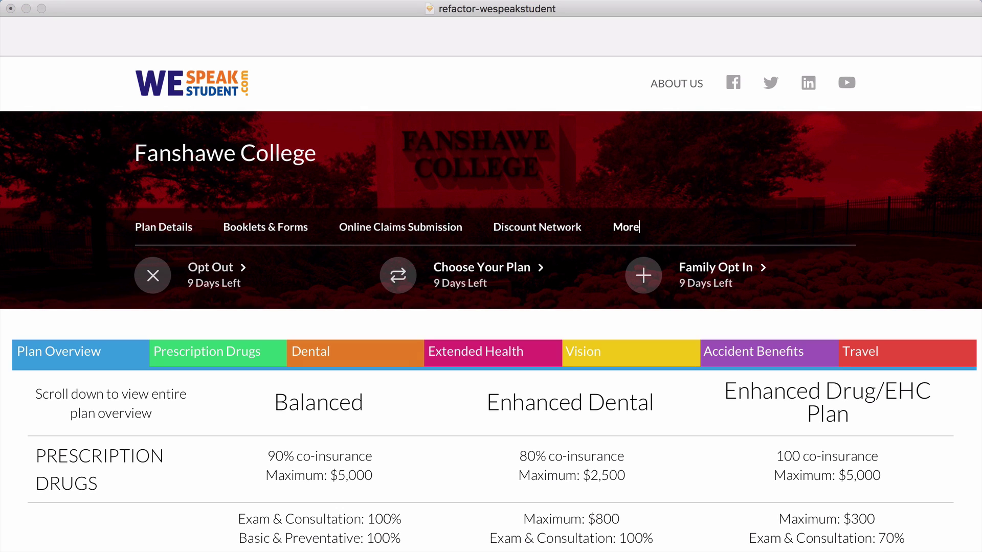
pyautogui.click(630, 42)
pyautogui.click(623, 38)
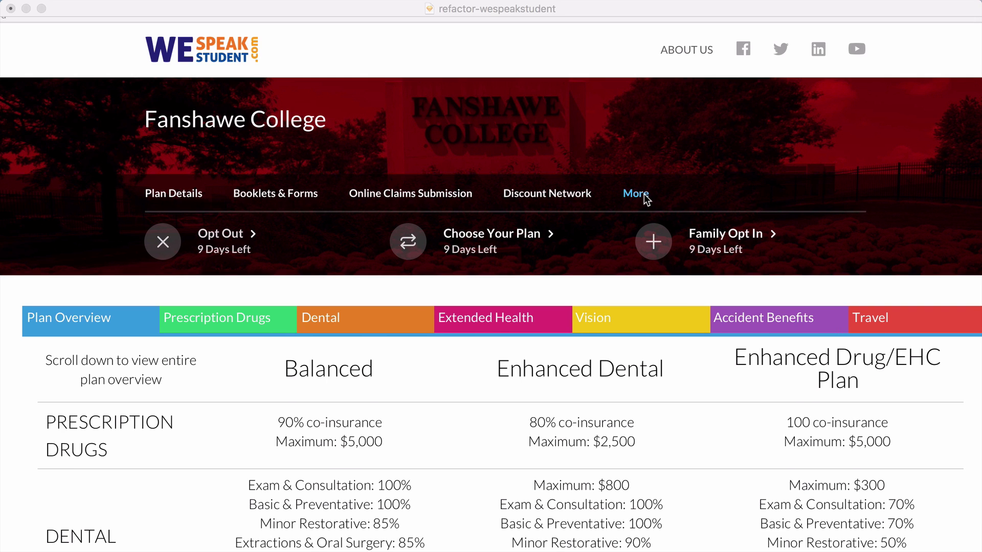
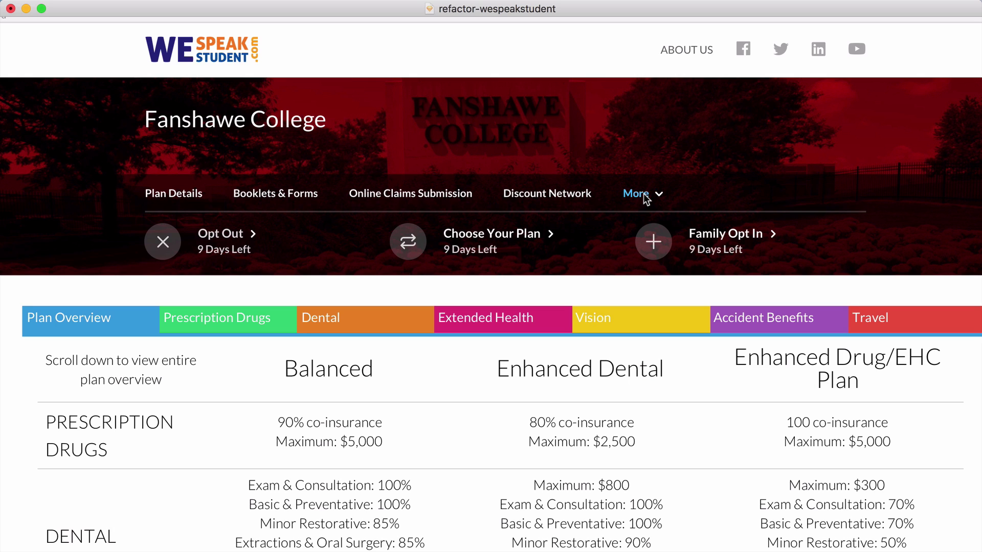
# Step: Turn on the artboard's background colour and set it to a very light off-white
pyautogui.scroll(-5, 198, 279)
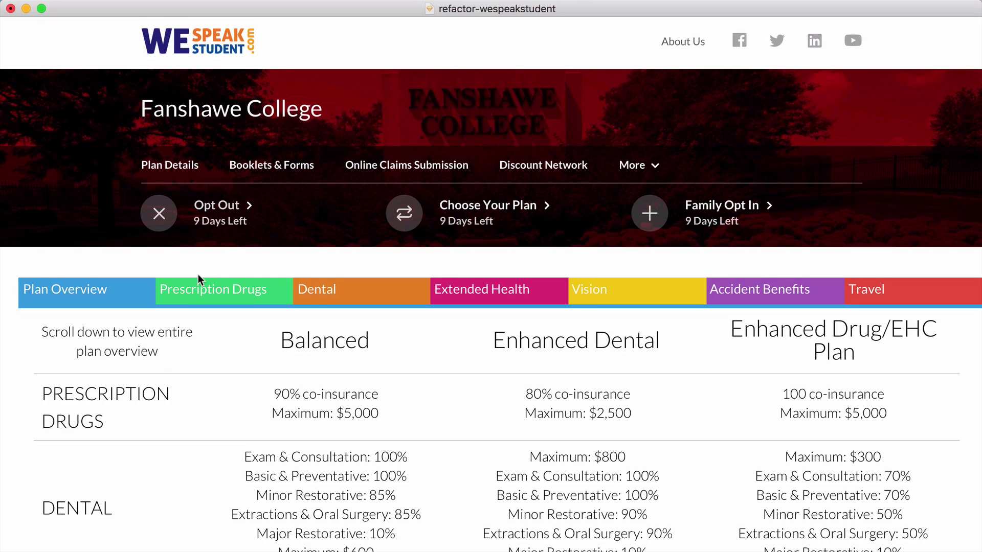
pyautogui.scroll(-2, 199, 280)
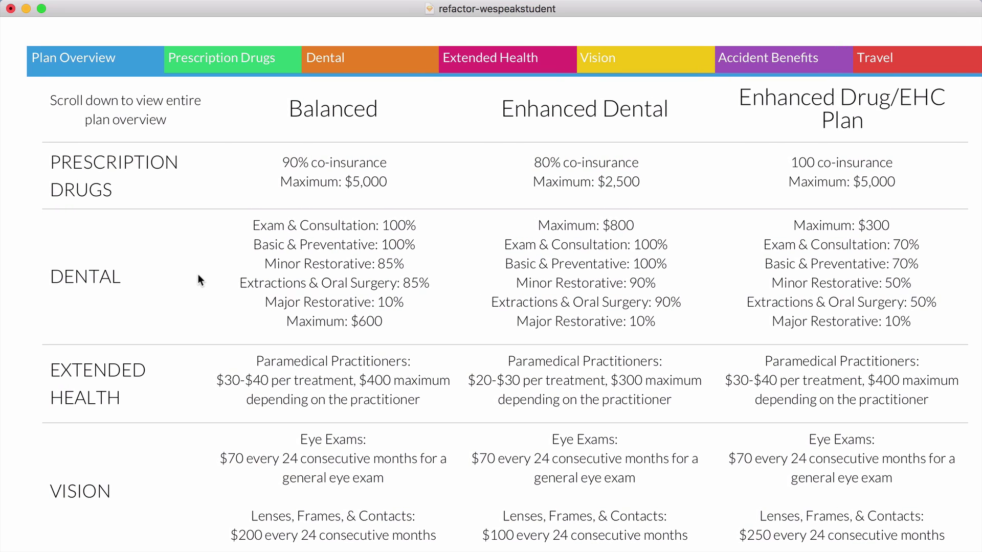
pyautogui.hscroll(-2, 198, 280)
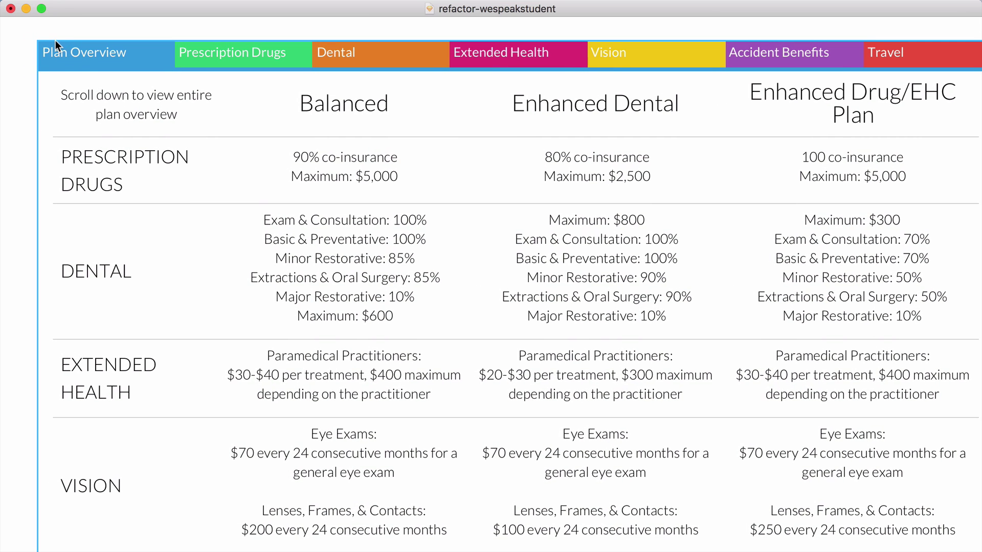
pyautogui.press('alt+super+2')
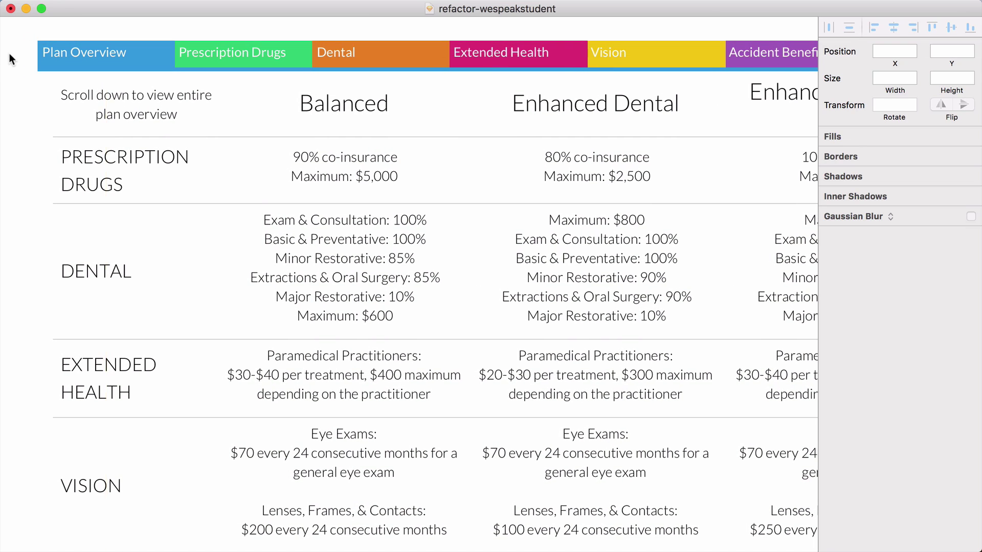
pyautogui.scroll(5, 41, 82)
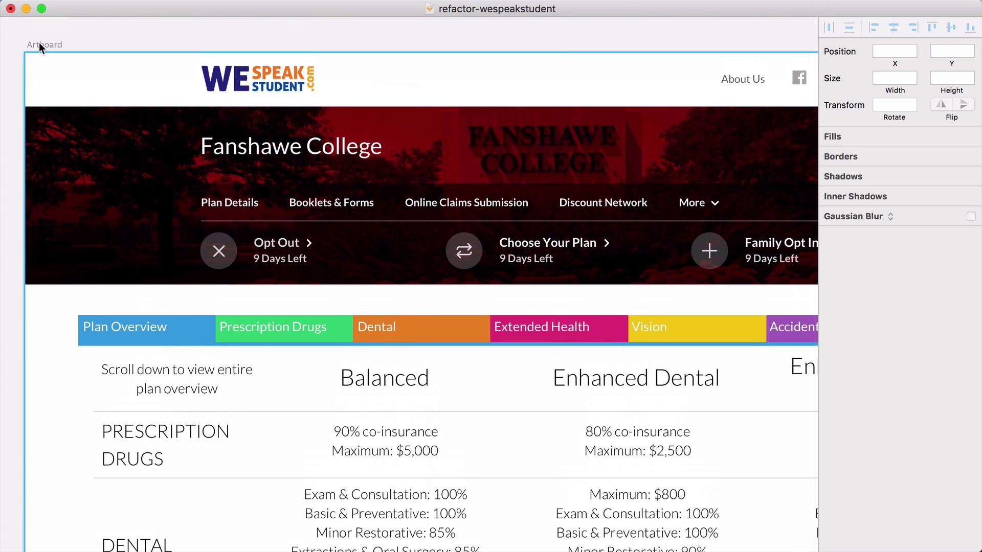
pyautogui.click(38, 44)
pyautogui.scroll(-10, 409, 204)
pyautogui.click(964, 185)
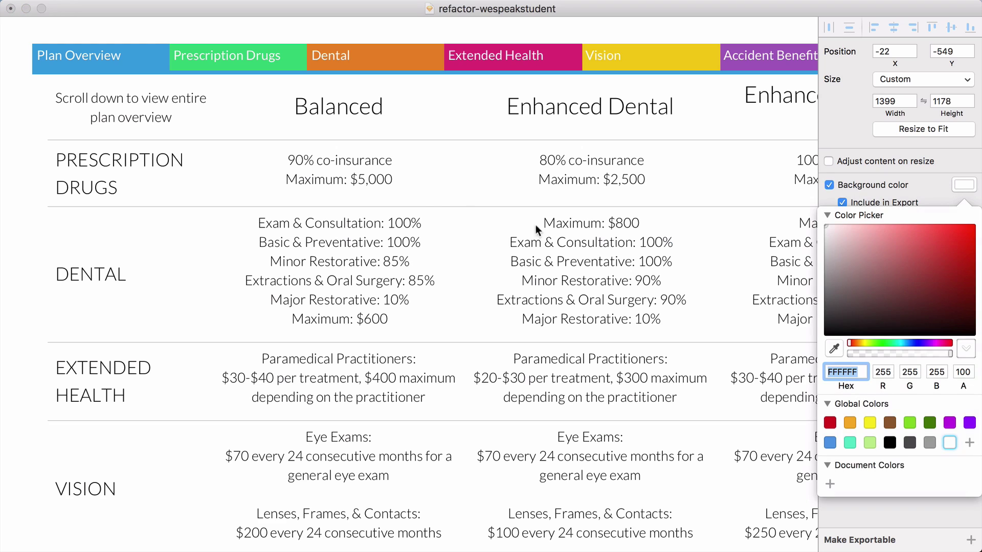
pyautogui.click(31, 253)
# Step: Add a shadow with X 0, Y 5 and blur 15 to the white panel behind the plan table
pyautogui.hscroll(2, 506, 79)
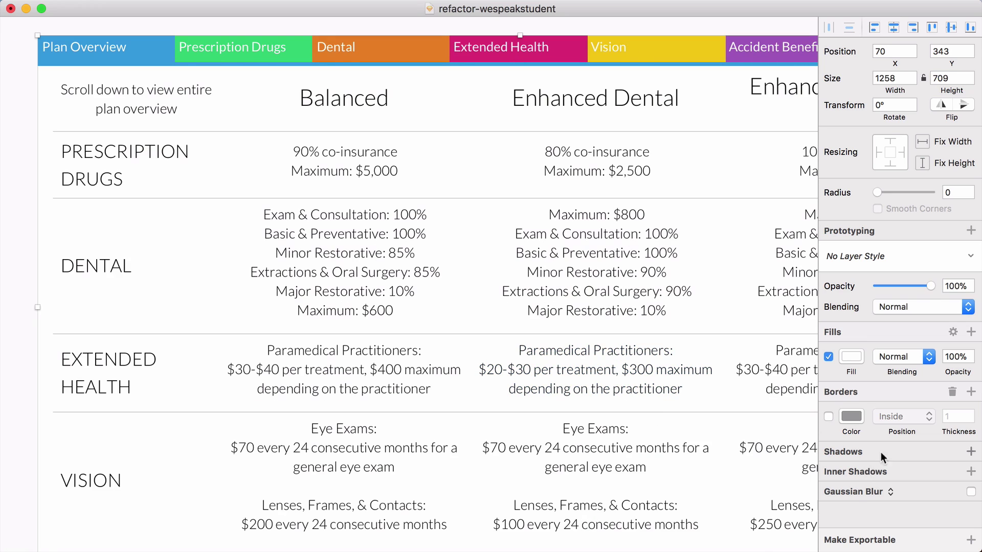
pyautogui.click(882, 454)
pyautogui.click(943, 473)
pyautogui.click(915, 472)
pyautogui.click(851, 476)
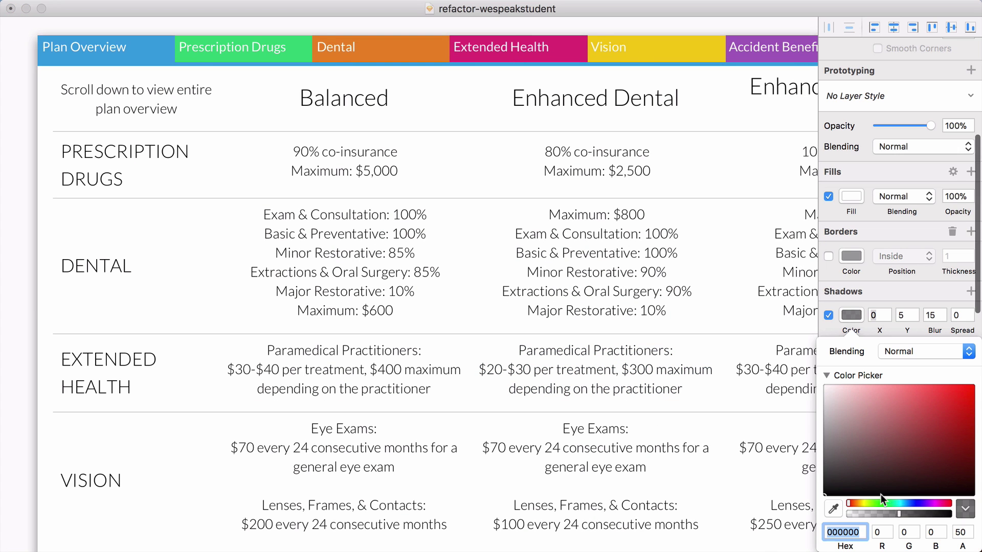
pyautogui.click(20, 282)
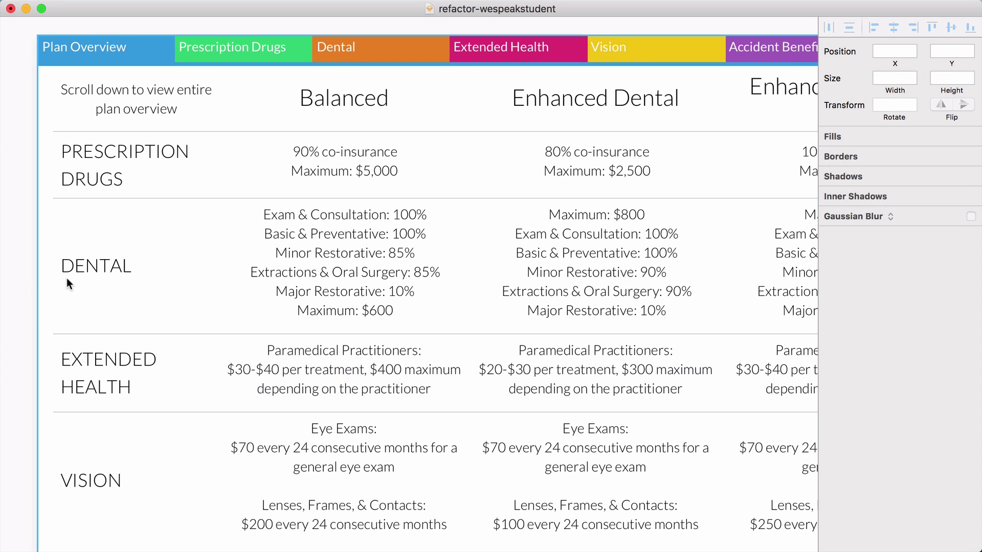
# Step: Clear the coloured backgrounds of all plan tabs except Plan Overview and set their labels' text colour to 5A5A5A
pyautogui.press('alt+super+2')
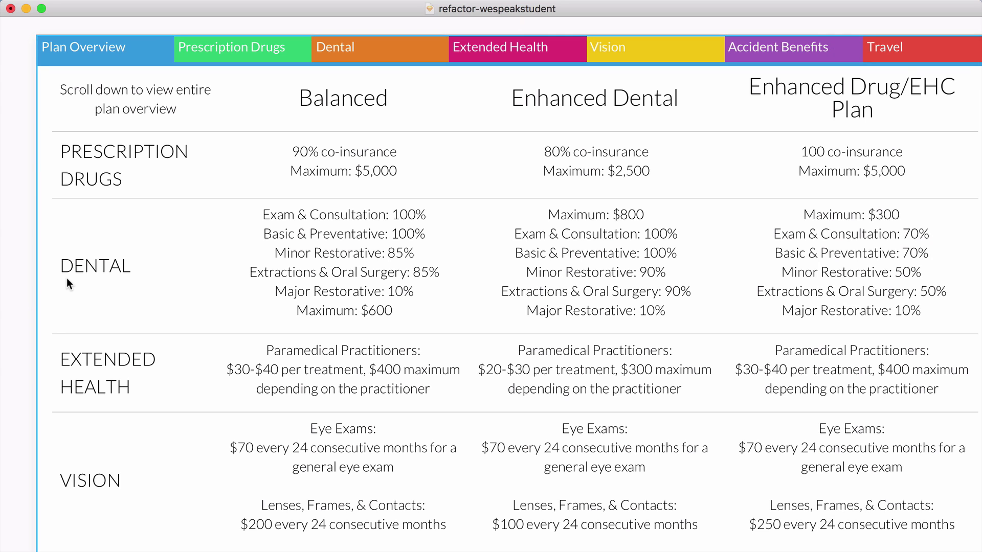
pyautogui.hscroll(1, 67, 277)
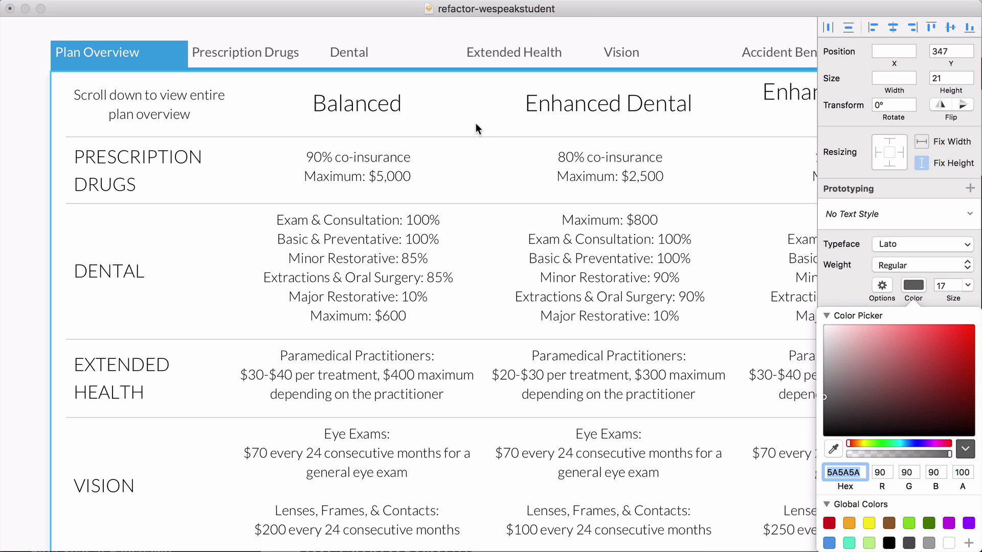
pyautogui.press('Escape')
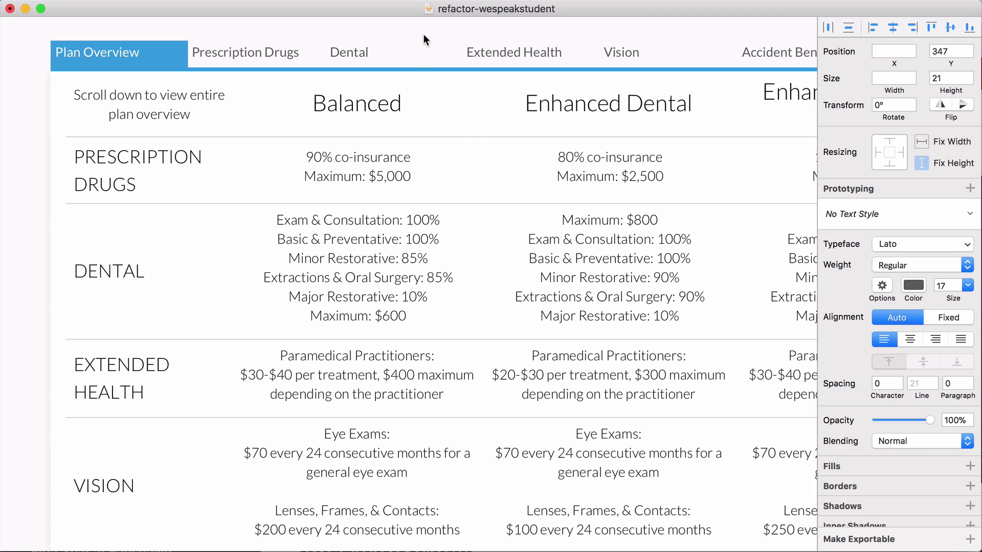
# Step: Change the Plan Overview tab's fill from blue to white
pyautogui.click(175, 56)
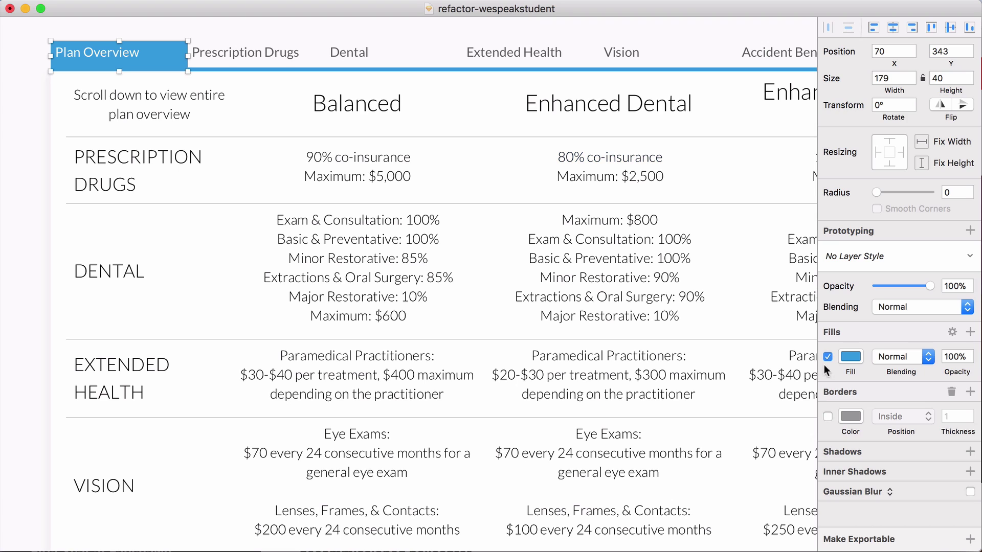
pyautogui.click(849, 356)
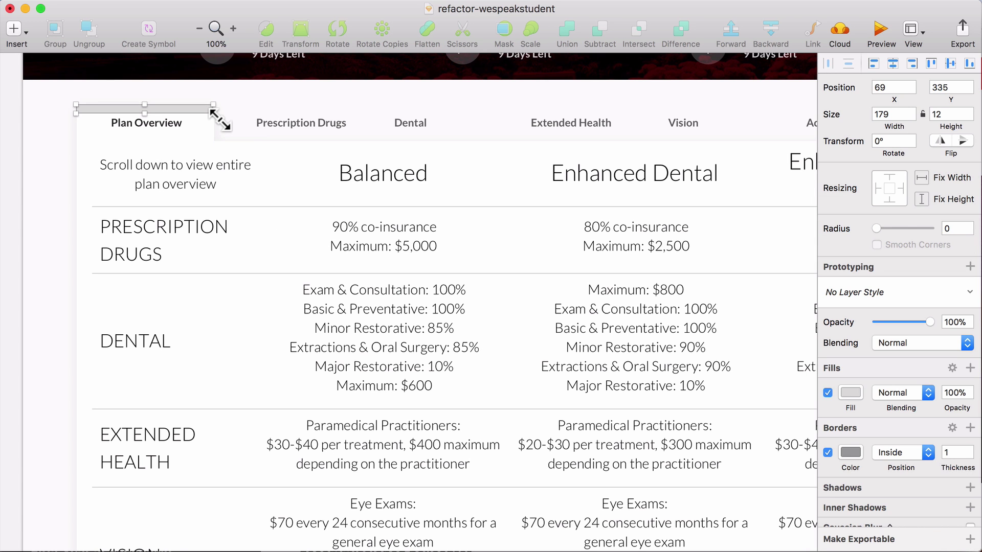
# Step: Reduce the strip on top of the Plan Overview tab to 180 by 4, remove its border and fill it blue
pyautogui.moveTo(214, 113); pyautogui.dragTo(214, 109)
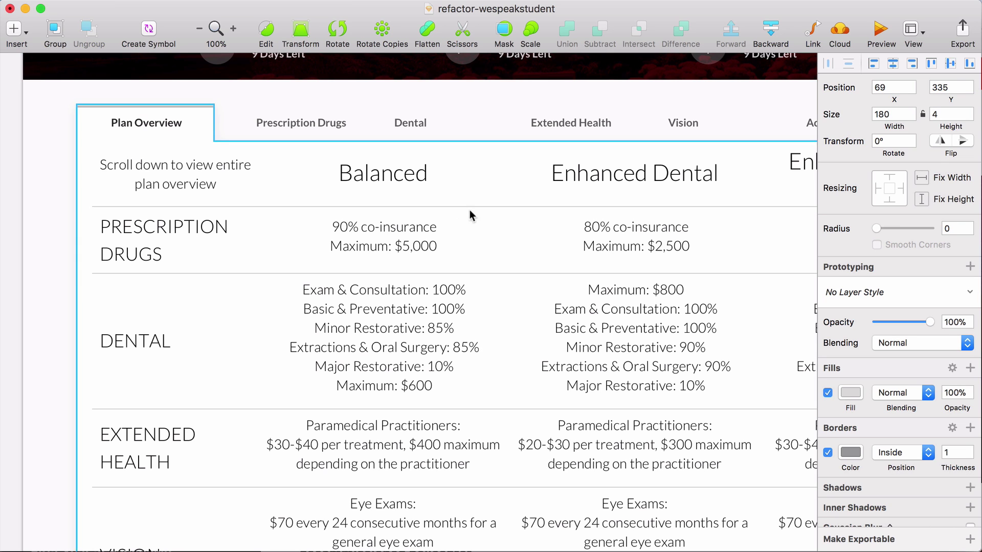
pyautogui.click(827, 453)
pyautogui.click(851, 394)
pyautogui.click(836, 509)
pyautogui.press('Escape')
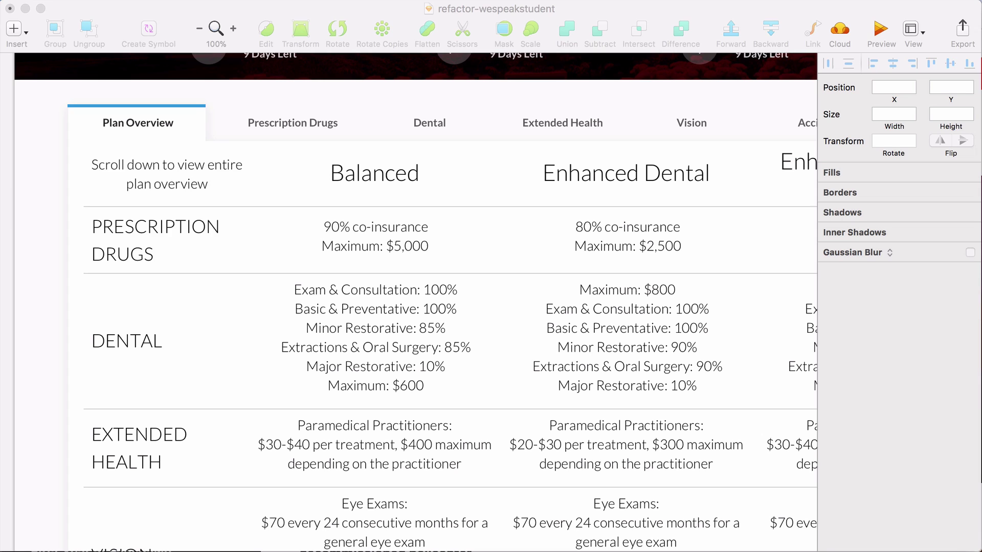
# Step: Delete the scroll-down hint above the row labels and set the three plan column headings to size 16 Bold
pyautogui.click(164, 159)
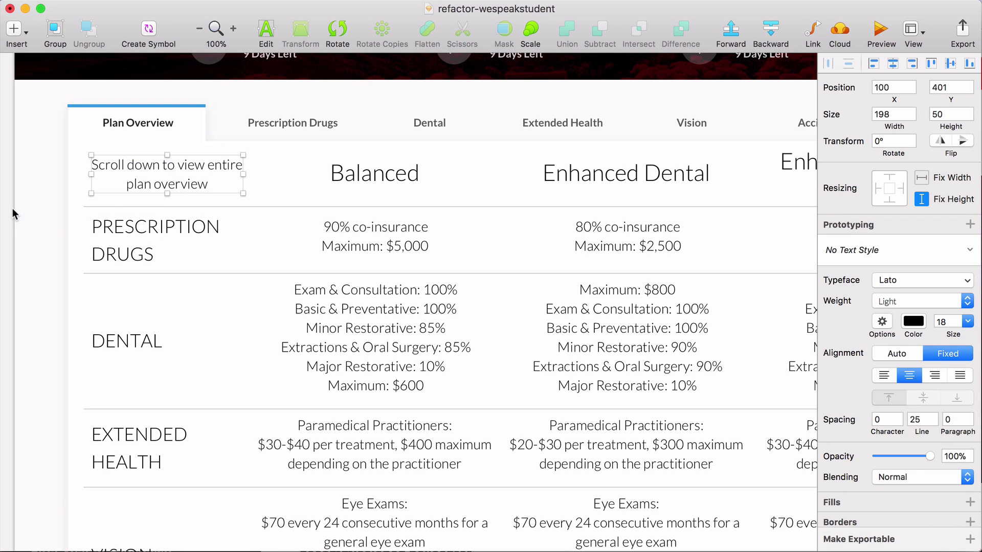
pyautogui.press('Delete')
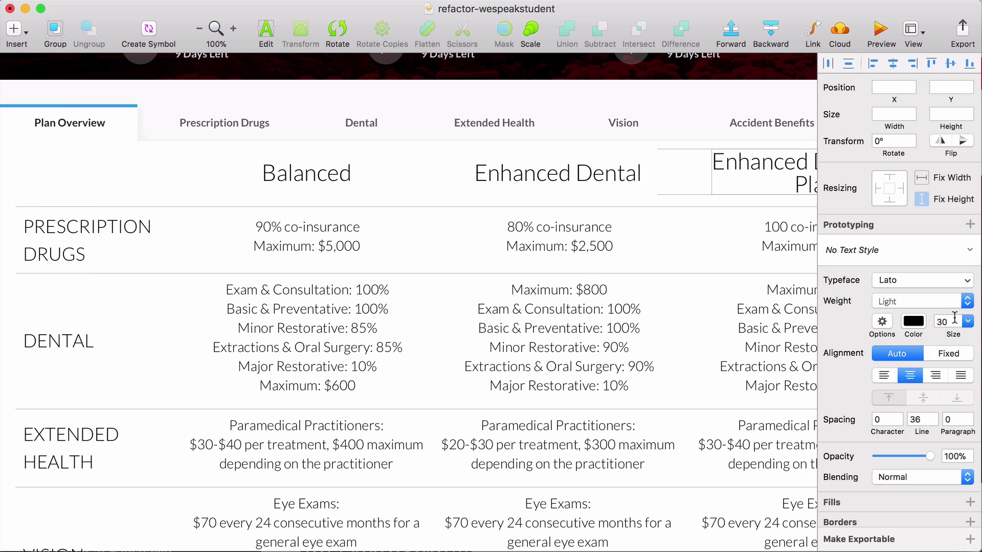
pyautogui.doubleClick(953, 320)
pyautogui.write('20')
pyautogui.press('Return')
pyautogui.write('18')
pyautogui.press('Return')
pyautogui.write('16')
pyautogui.press('Return')
pyautogui.click(919, 301)
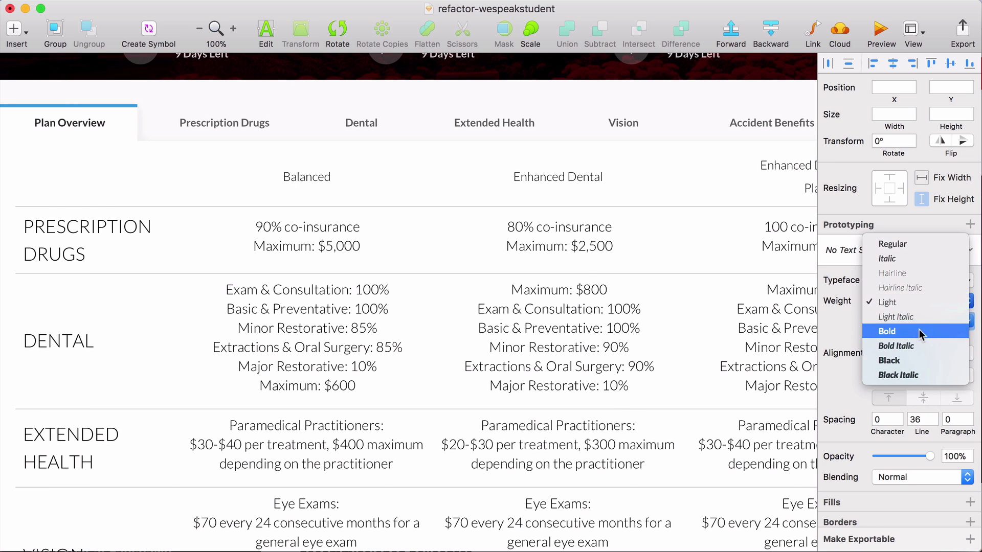
pyautogui.click(919, 331)
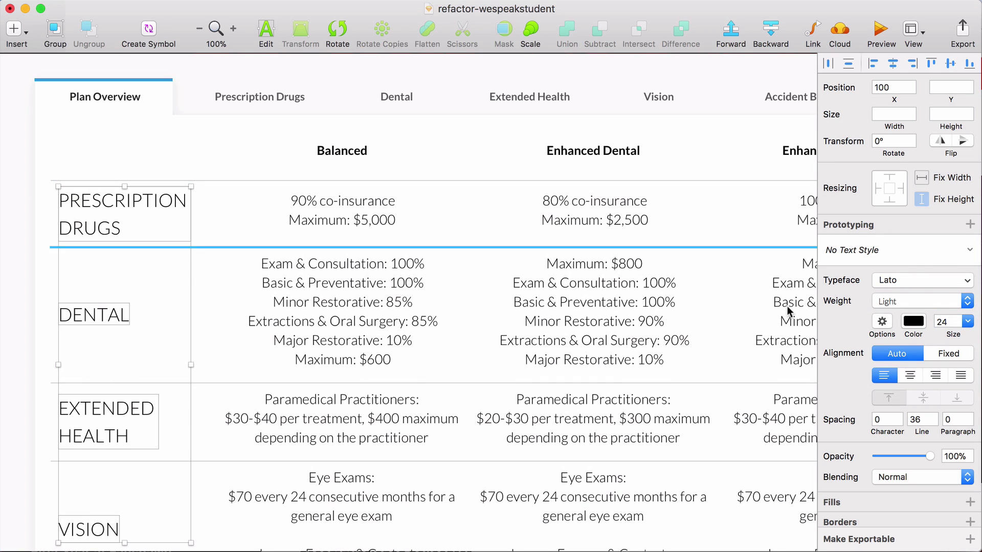
# Step: Set the category labels in the table's first column to Lato Bold at size 12
pyautogui.click(943, 321)
pyautogui.write('12')
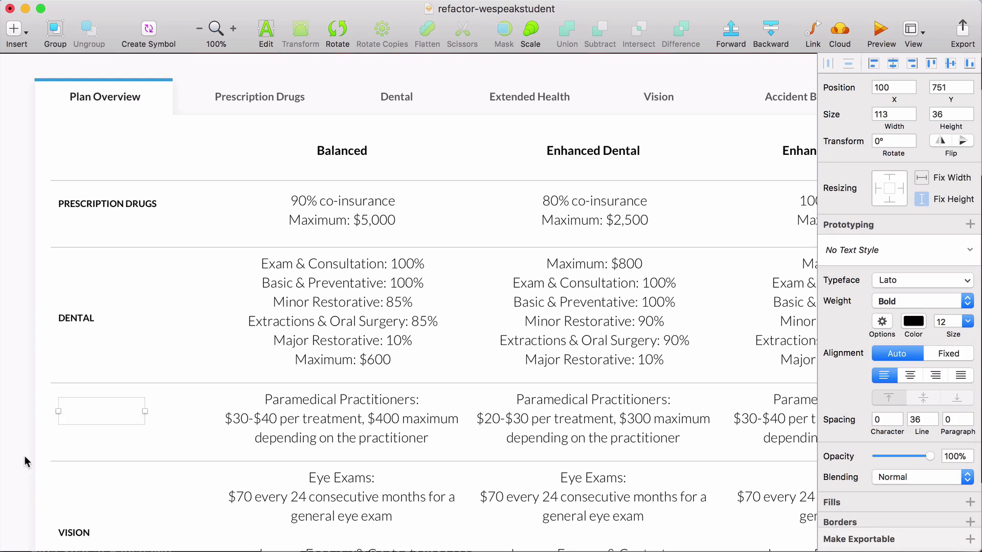
pyautogui.scroll(2, 17, 401)
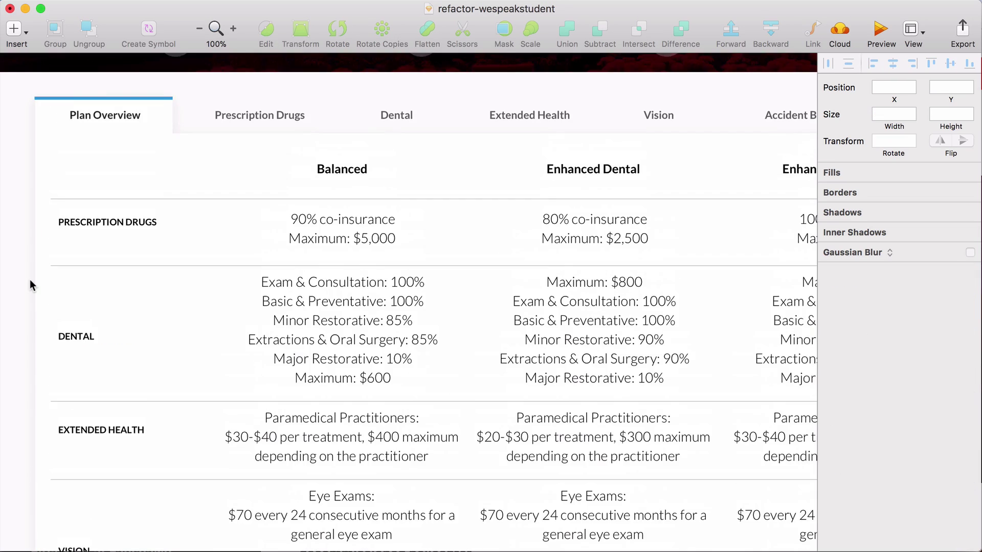
pyautogui.scroll(-1, 30, 279)
pyautogui.scroll(2, 29, 279)
# Step: Review the restyled plan table at full width and switch to Chrome to compare the live page's Dental plan details
pyautogui.press('alt+super+2')
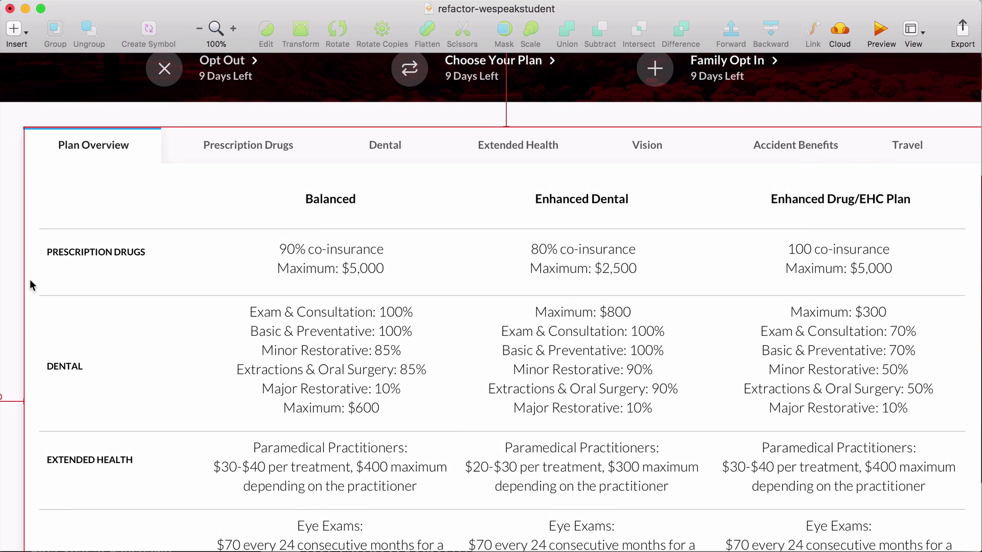
pyautogui.hscroll(2, 180, 115)
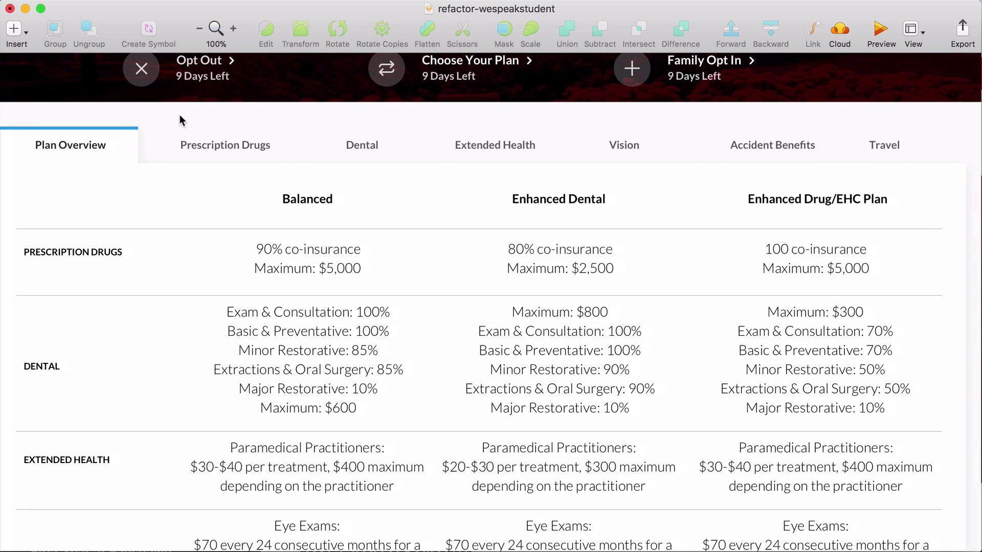
pyautogui.hscroll(-1, 179, 115)
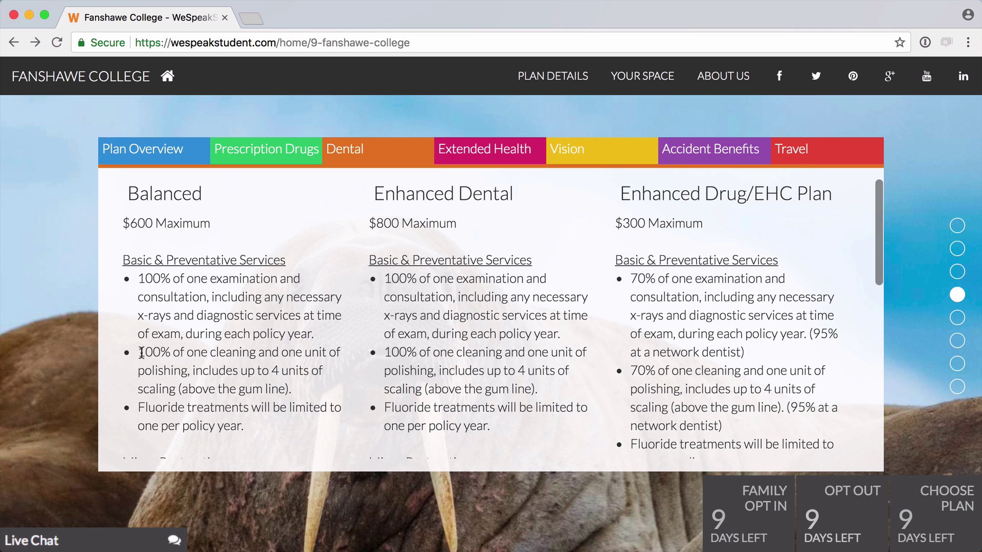
pyautogui.moveTo(141, 353); pyautogui.dragTo(825, 372)
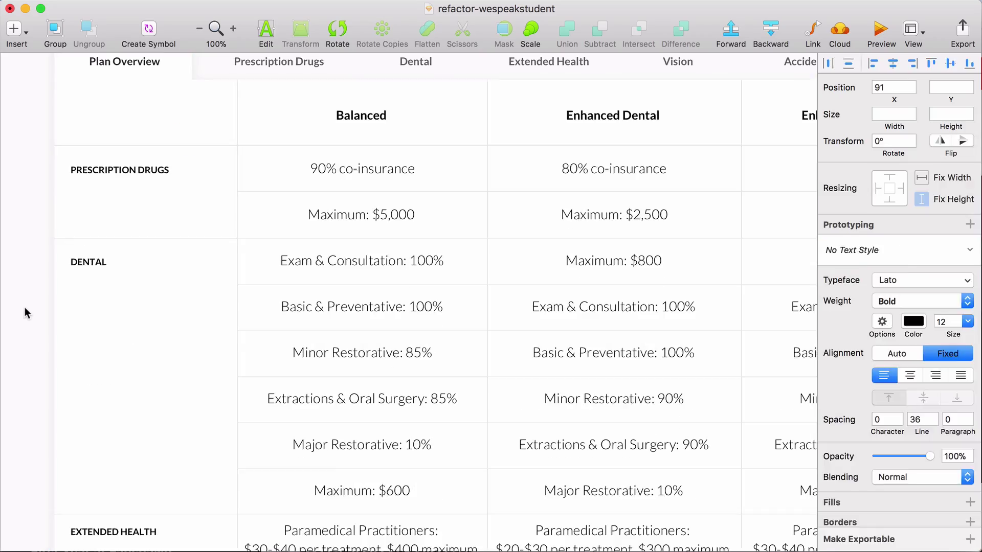
# Step: In Sketch, split the Extended Health cells into separate per-treatment and maximum rows
pyautogui.scroll(-10, 25, 307)
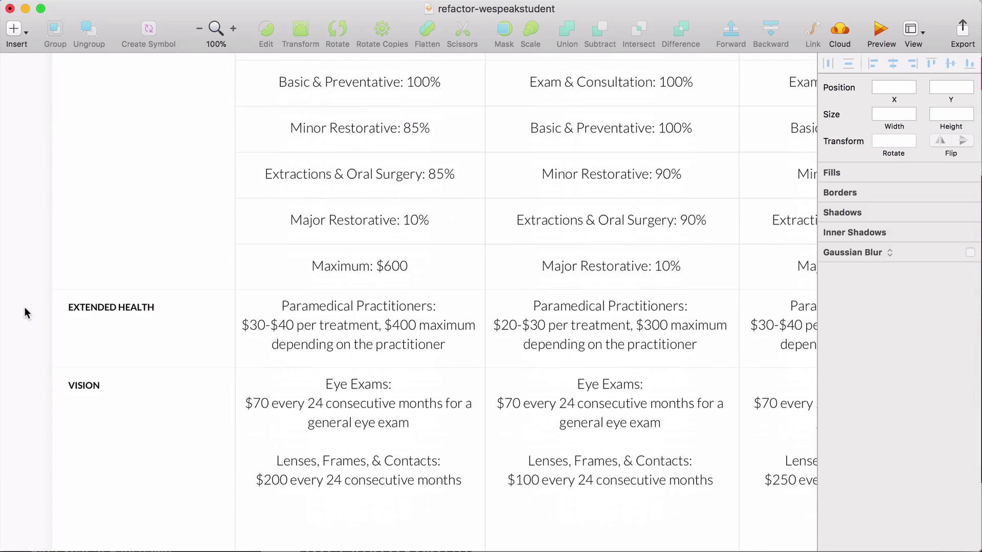
pyautogui.scroll(-4, 175, 443)
pyautogui.scroll(5, 175, 443)
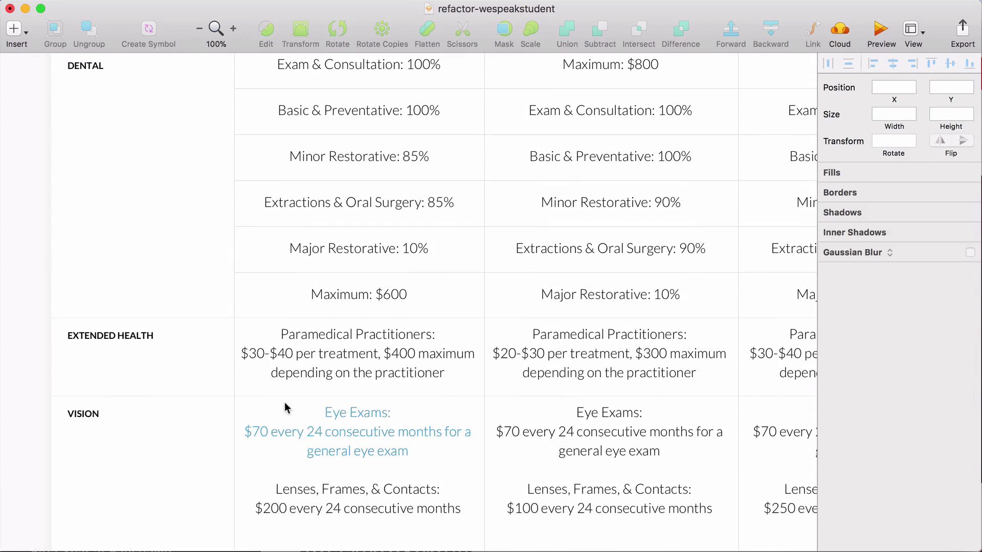
pyautogui.doubleClick(373, 373)
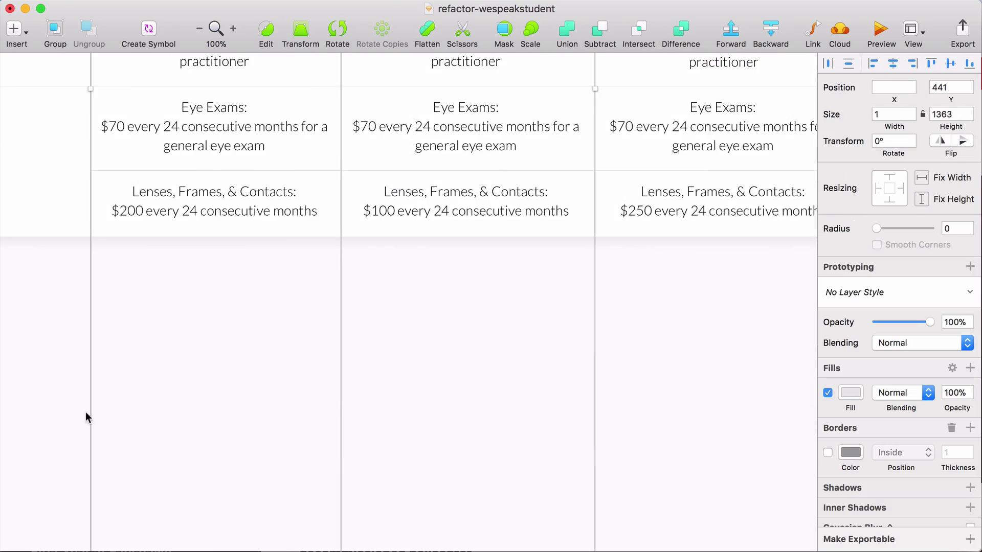
# Step: Shorten the vertical column dividers so they end at the plan table's lower edge
pyautogui.scroll(-4, 88, 416)
pyautogui.moveTo(344, 512); pyautogui.dragTo(360, 148)
pyautogui.click(281, 229)
pyautogui.scroll(12, 280, 229)
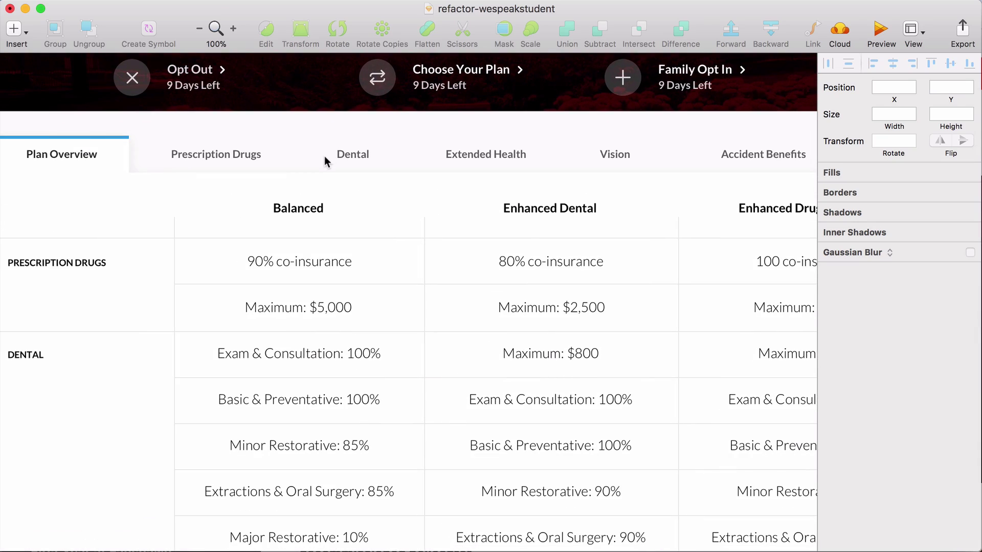
# Step: Move the three vertical column dividers up so they run through the plan heading row
pyautogui.scroll(-3, 338, 127)
pyautogui.rightClick(338, 125)
pyautogui.click(328, 79)
pyautogui.press('alt+super+2')
pyautogui.hscroll(-2, 324, 75)
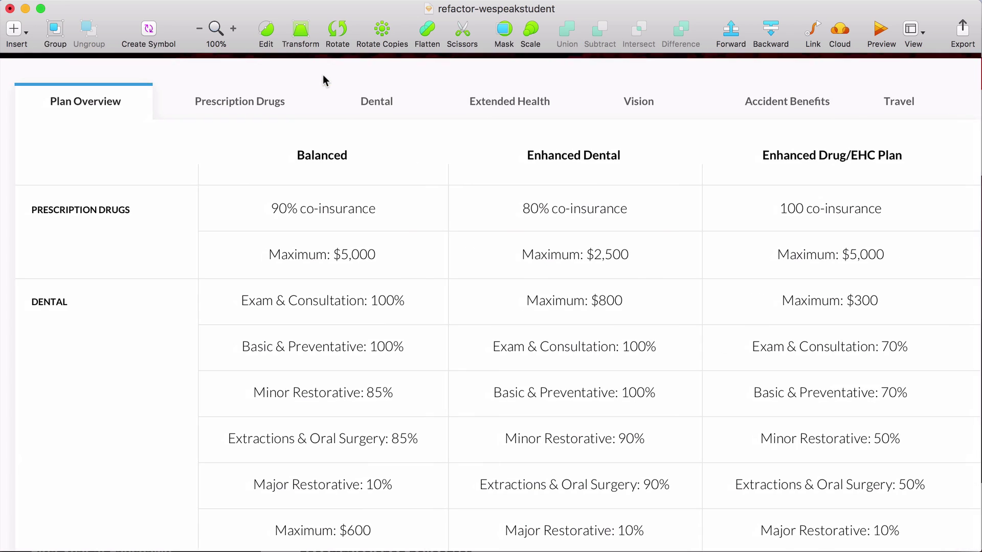
pyautogui.scroll(-1, 323, 75)
pyautogui.click(203, 155)
pyautogui.keyDown('shift'); pyautogui.click(454, 155); pyautogui.keyUp('shift')
pyautogui.keyDown('shift'); pyautogui.click(706, 155); pyautogui.keyUp('shift')
pyautogui.hotkey('shift', 'Up')
pyautogui.hotkey('shift', 'Up')
pyautogui.hotkey('shift', 'Up')
pyautogui.hotkey('shift', 'Up')
pyautogui.hotkey('shift', 'Up')
pyautogui.hotkey('shift', 'Up')
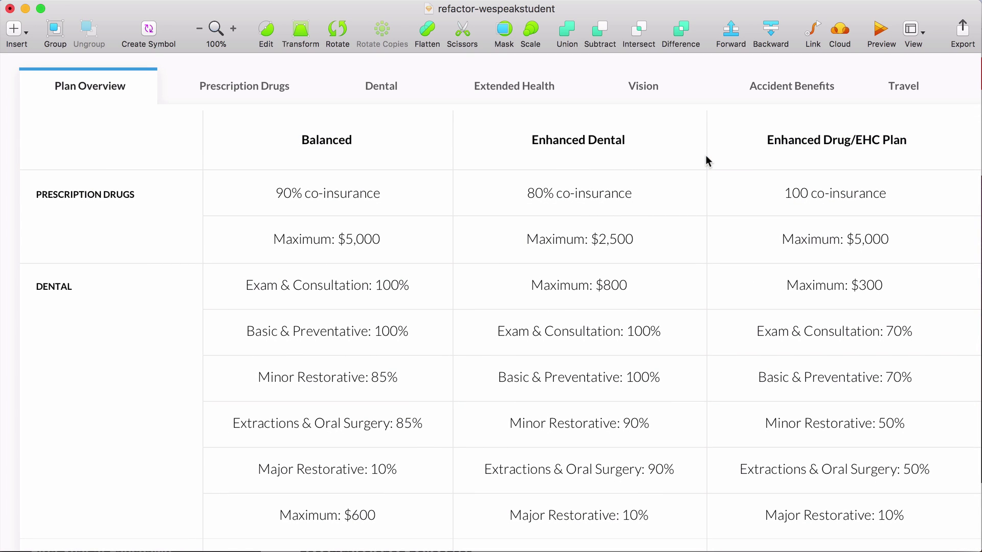
# Step: Review the restructured plan table from the tabs and plan headings down to the Vision rows
pyautogui.scroll(-5, 5, 259)
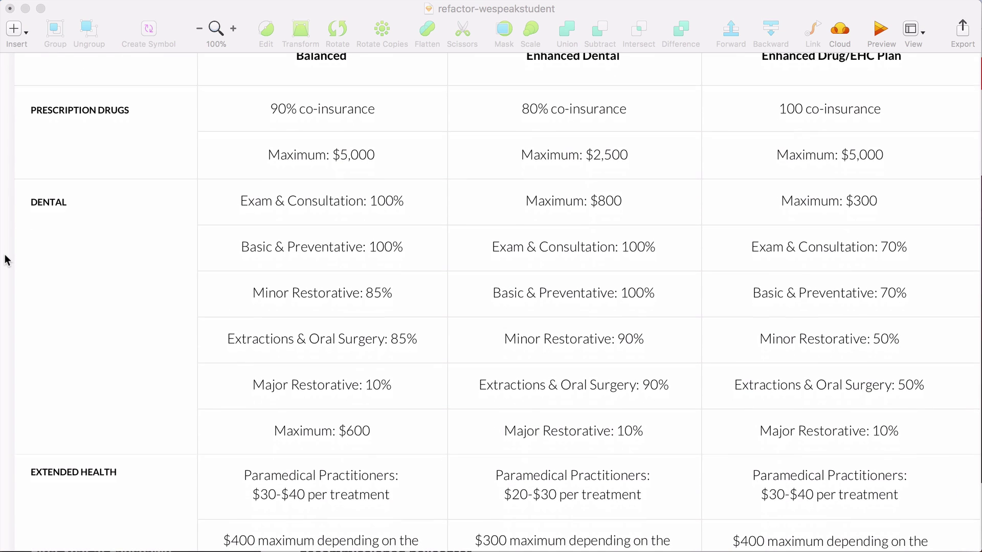
pyautogui.scroll(-6, 5, 261)
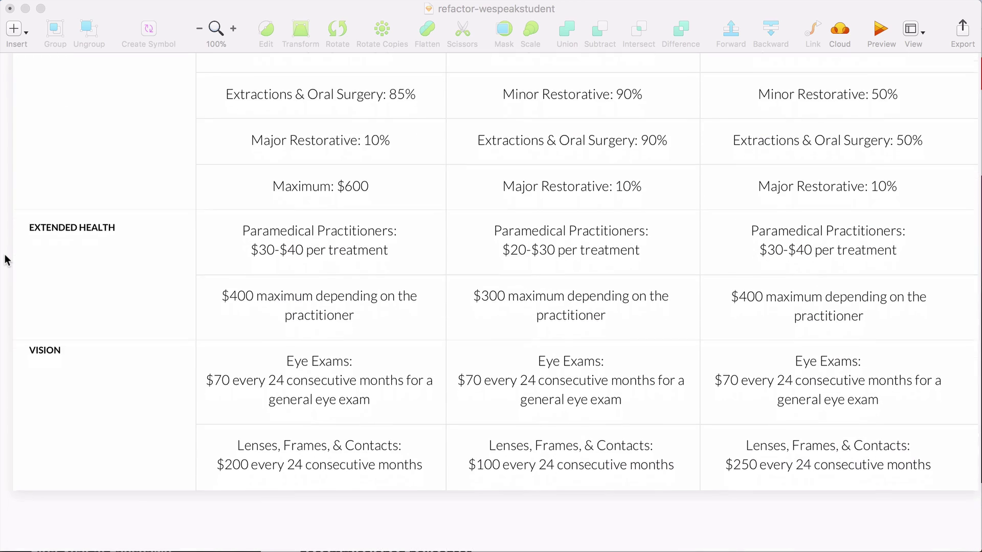
pyautogui.scroll(7, 5, 260)
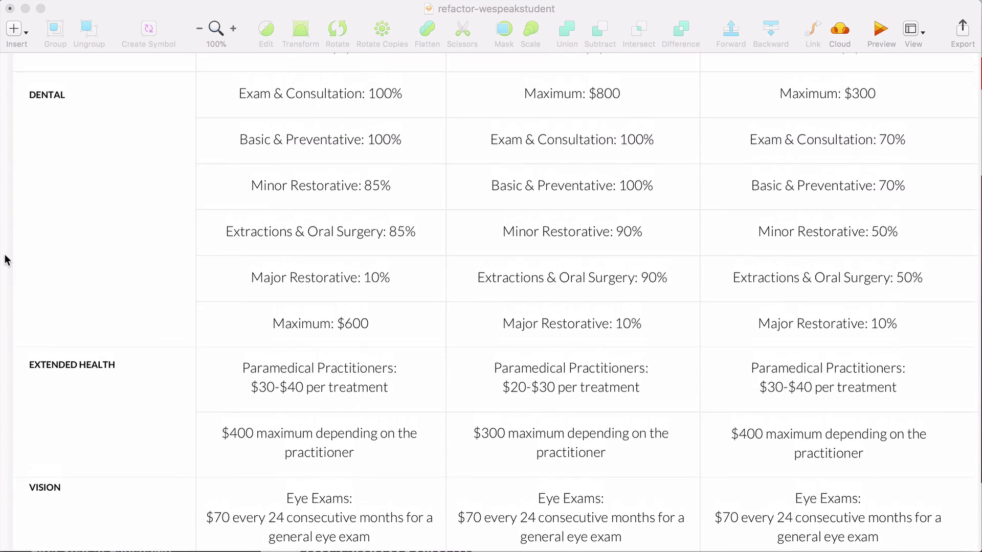
pyautogui.scroll(3, 5, 260)
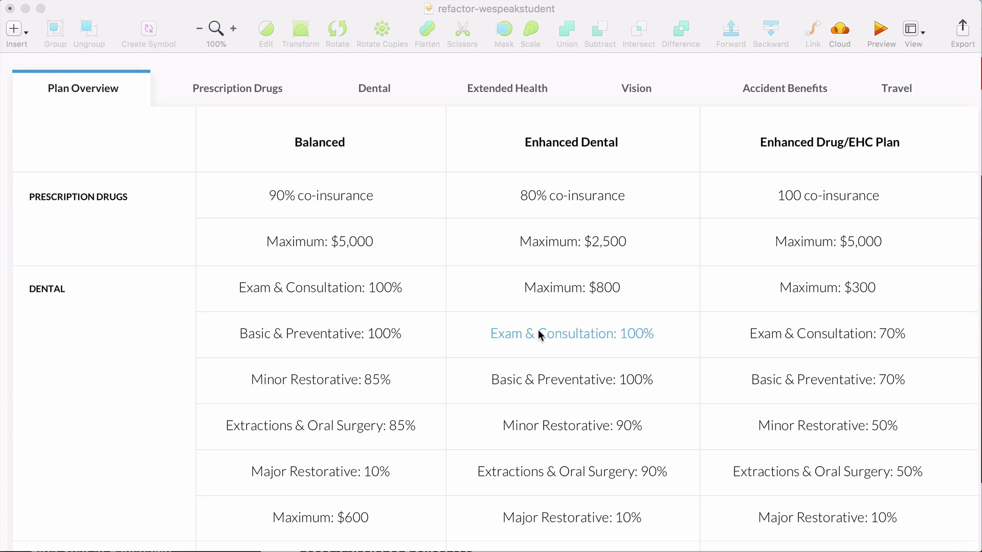
pyautogui.scroll(-1, 538, 459)
pyautogui.scroll(-8, 538, 459)
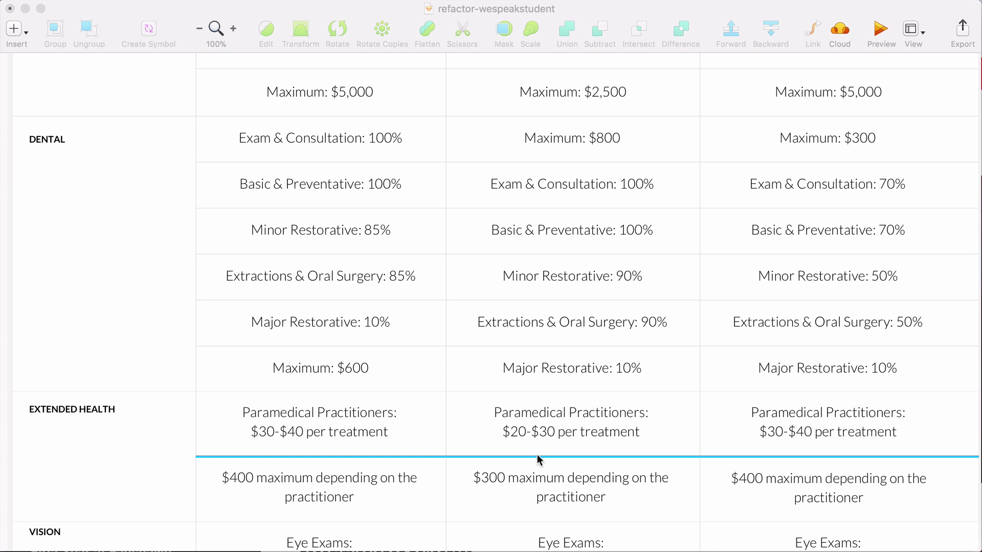
pyautogui.scroll(3, 537, 457)
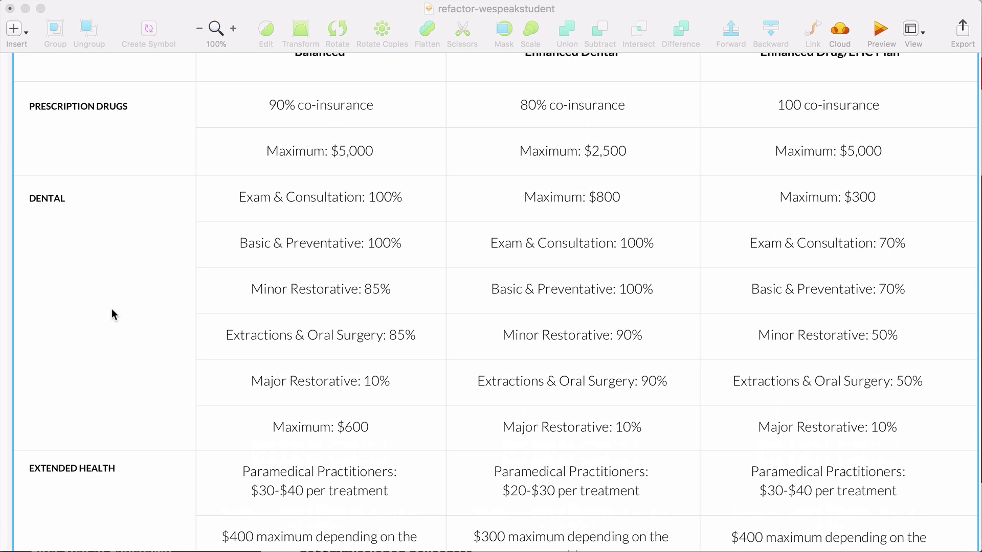
pyautogui.scroll(2, 138, 344)
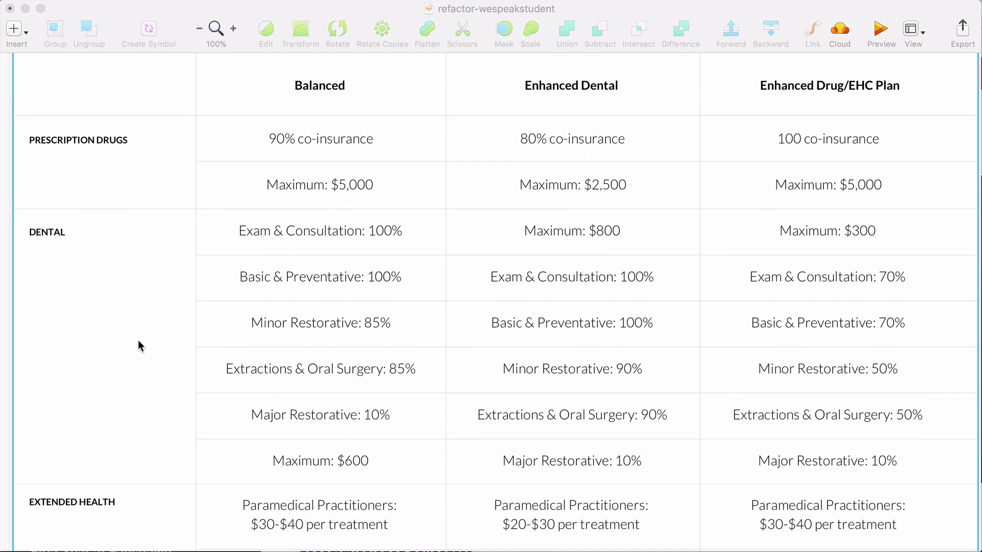
pyautogui.scroll(-6, 117, 277)
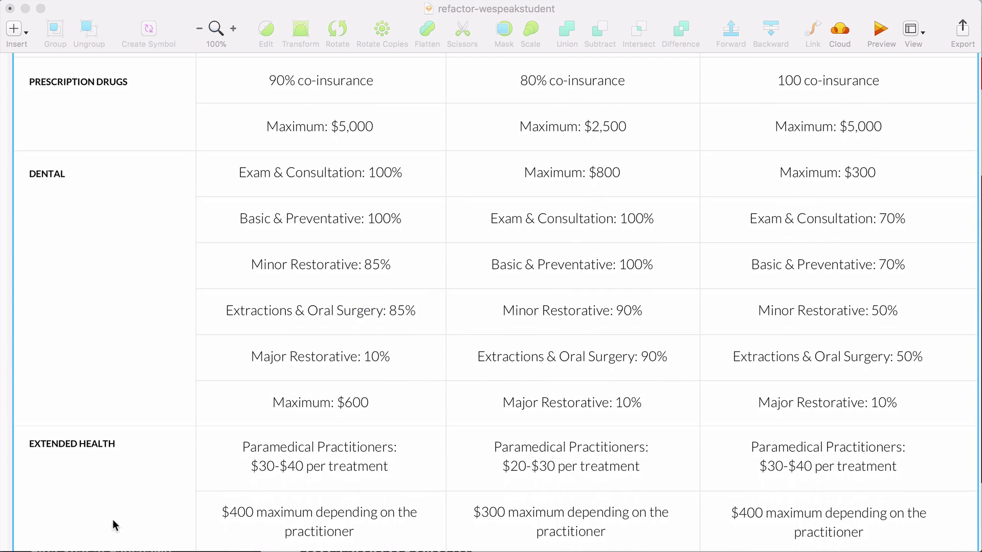
pyautogui.scroll(-6, 115, 486)
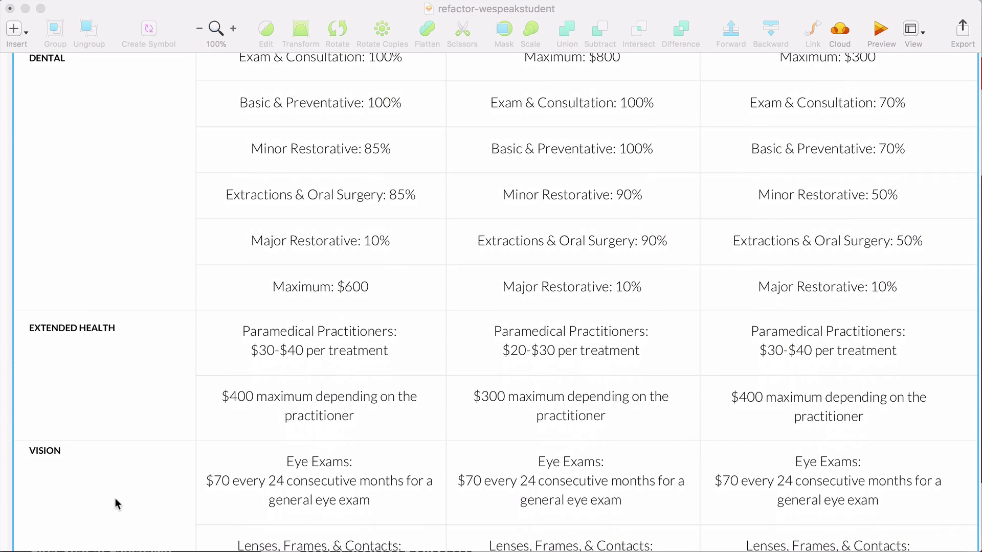
pyautogui.scroll(3, 115, 504)
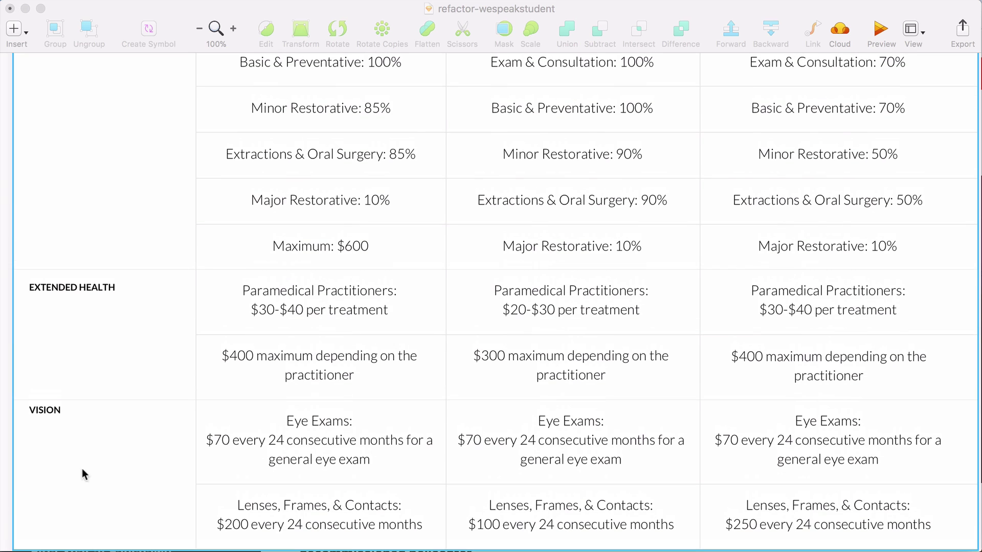
# Step: Move all table content from the Prescription Drugs row downward 40 px lower to open space beneath the plan headings
pyautogui.click(54, 413)
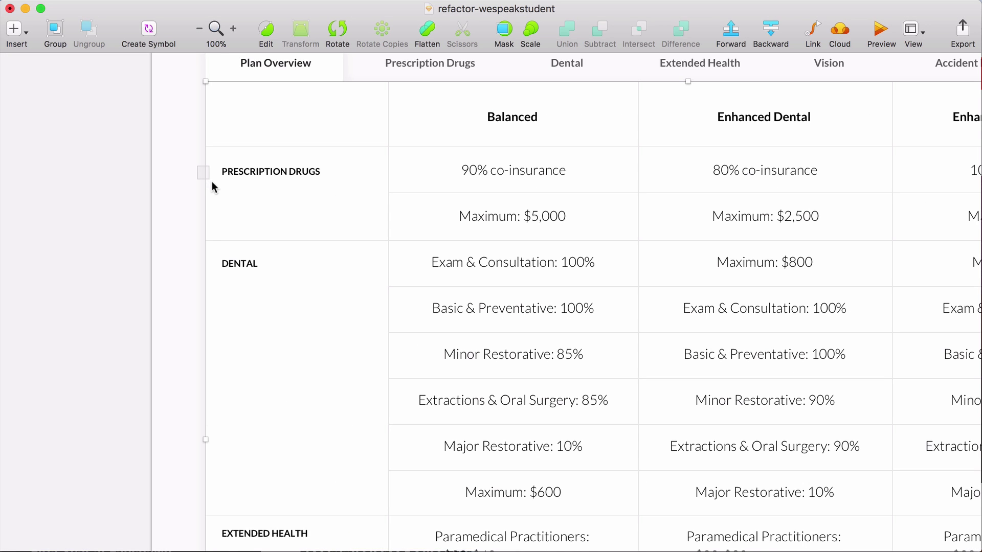
pyautogui.moveTo(198, 167); pyautogui.dragTo(212, 181)
pyautogui.hotkey('shift', 'Down')
pyautogui.hotkey('shift', 'Down')
pyautogui.hotkey('shift', 'Down')
pyautogui.hotkey('shift', 'Down')
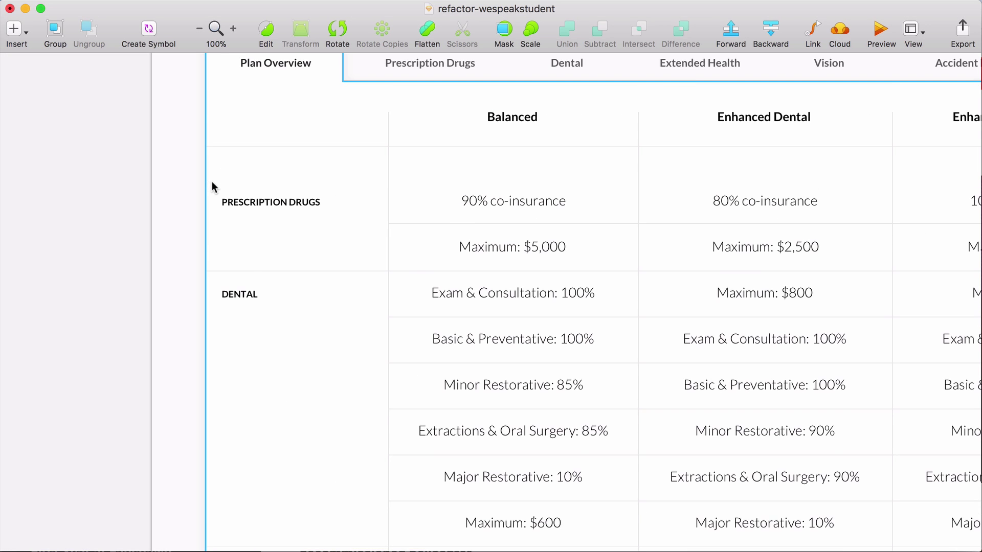
# Step: Draw a rectangle about 1259 by 40 across the table's full width directly below the plan headings
pyautogui.press('r')
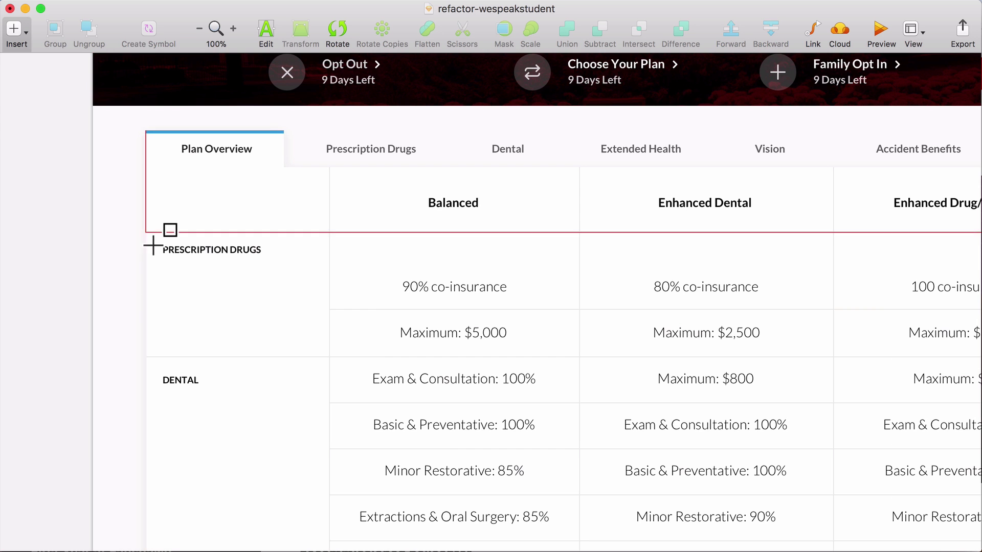
pyautogui.moveTo(153, 246)
pyautogui.mouseDown()
pyautogui.moveTo(910, 269)
pyautogui.moveTo(911, 248)
pyautogui.mouseUp()
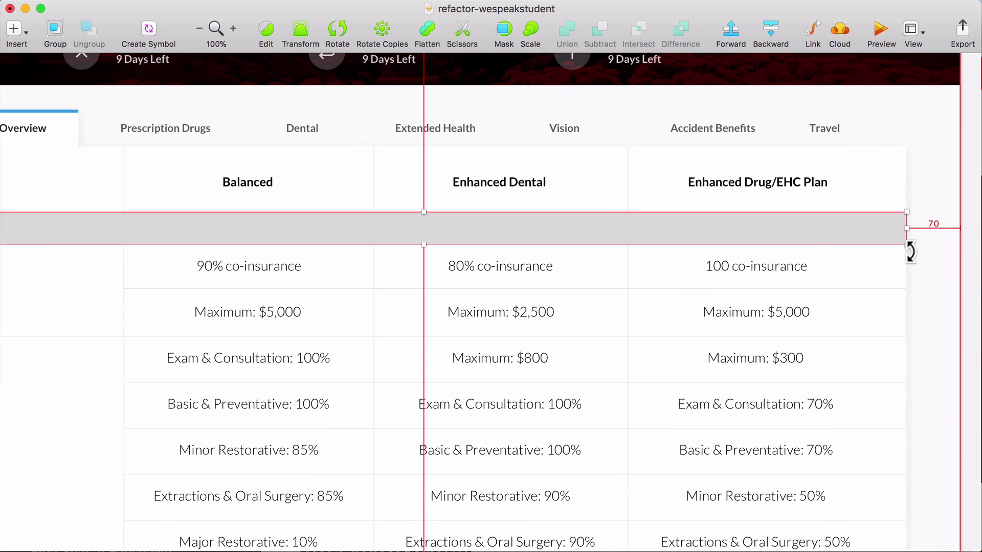
pyautogui.press('alt+super+2')
pyautogui.hscroll(-3, 756, 336)
# Step: Match the new strip's border and fill colours to the light grey of the table's row lines
pyautogui.click(851, 453)
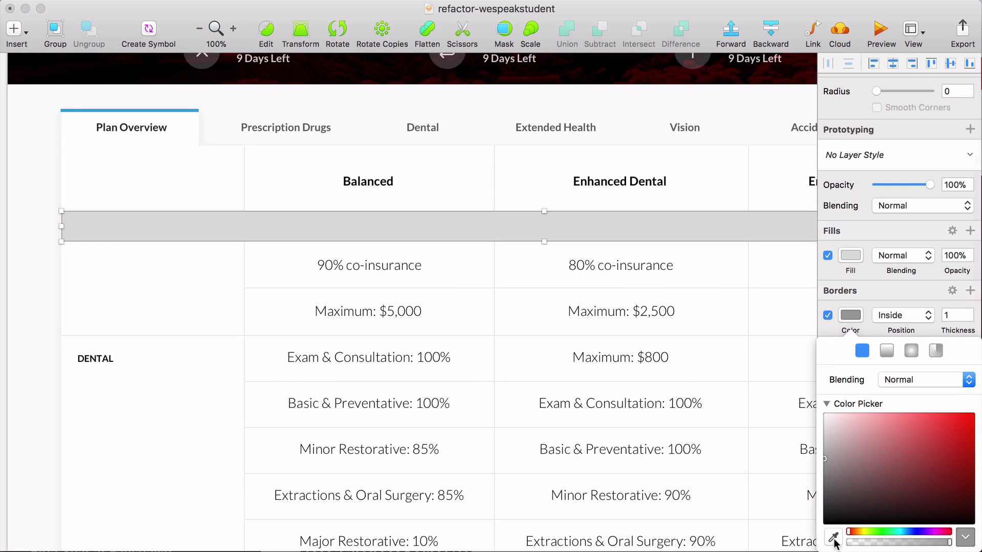
pyautogui.click(788, 520)
pyautogui.click(850, 256)
pyautogui.click(833, 507)
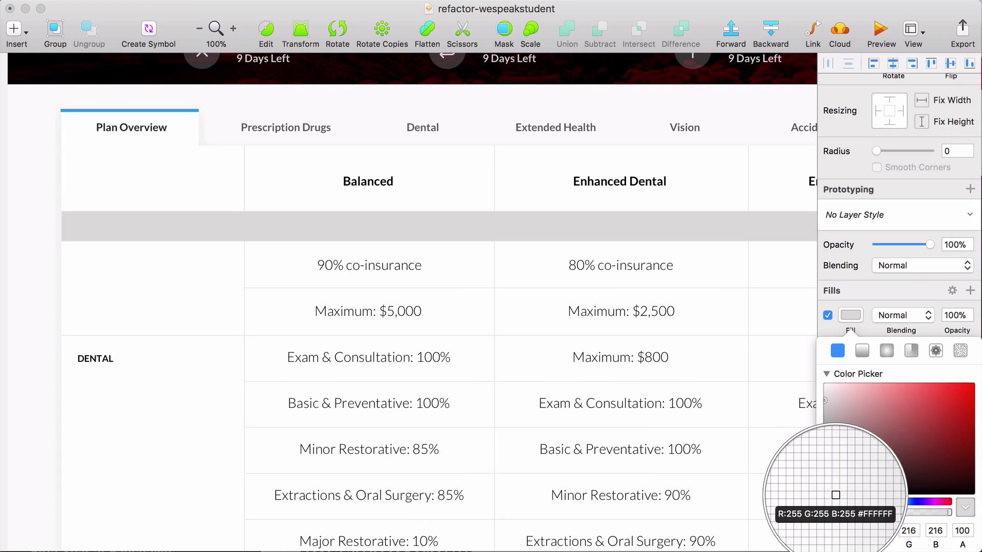
pyautogui.click(787, 474)
# Step: Place the grey strip behind the PRESCRIPTION DRUGS label and nudge the label up 2 px
pyautogui.click(424, 13)
pyautogui.press('super+x')
pyautogui.click(117, 229)
pyautogui.press('super+v')
pyautogui.press('alt+super+Down')
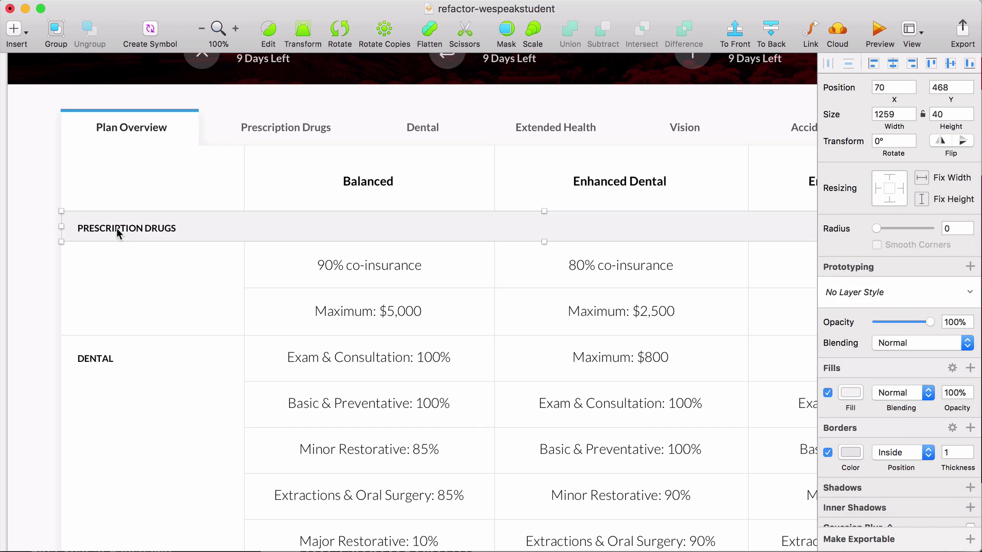
pyautogui.click(118, 228)
pyautogui.press('Up')
pyautogui.press('Up')
# Step: Repeat the grey section strip down the table behind the DENTAL and EXTENDED HEALTH labels, spacing the sections to fit
pyautogui.scroll(-5, 117, 229)
pyautogui.moveTo(98, 114)
pyautogui.mouseDown()
pyautogui.moveTo(84, 293)
pyautogui.moveTo(92, 417)
pyautogui.mouseUp()
pyautogui.scroll(-6, 97, 306)
pyautogui.click(114, 135)
pyautogui.keyDown('shift'); pyautogui.click(113, 121); pyautogui.keyUp('shift')
pyautogui.keyDown('shift'); pyautogui.click(112, 104); pyautogui.keyUp('shift')
pyautogui.moveTo(116, 118); pyautogui.dragTo(117, 271)
pyautogui.hotkey('shift', 'Down')
pyautogui.hotkey('shift', 'Down')
pyautogui.click(135, 287)
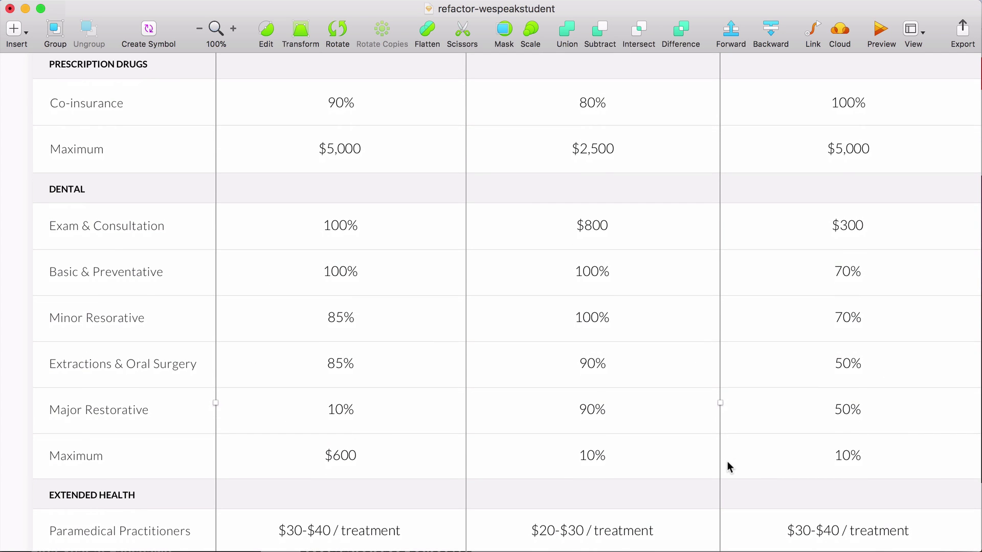
pyautogui.scroll(5, 728, 462)
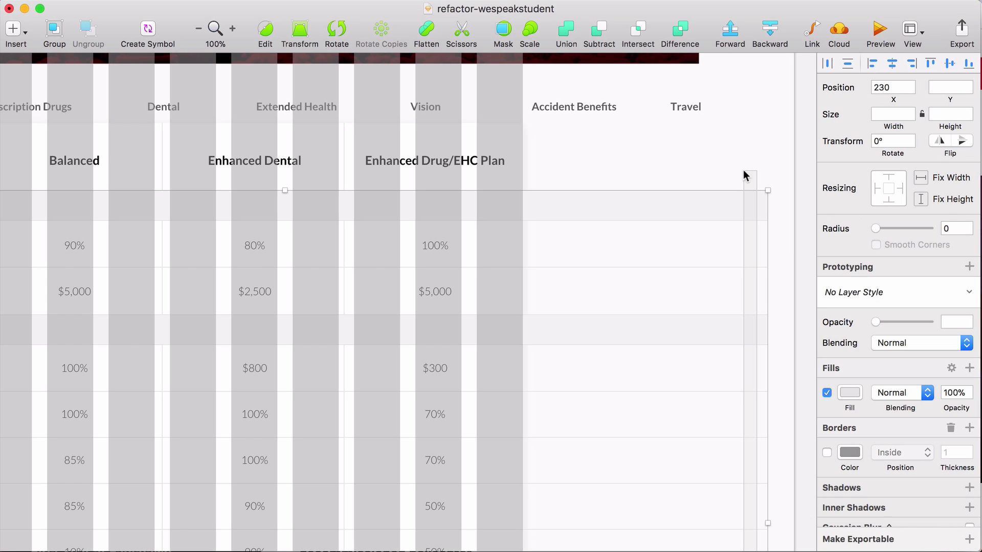
# Step: Shorten the selected grey section strips so they end at the outer edge of the Enhanced Drug/EHC Plan column
pyautogui.scroll(-5, 762, 342)
pyautogui.moveTo(770, 356); pyautogui.dragTo(529, 344)
# Step: Frame the Select Plan label as an outlined button and repeat it under the Enhanced Drug/EHC Plan heading
pyautogui.scroll(10, 603, 306)
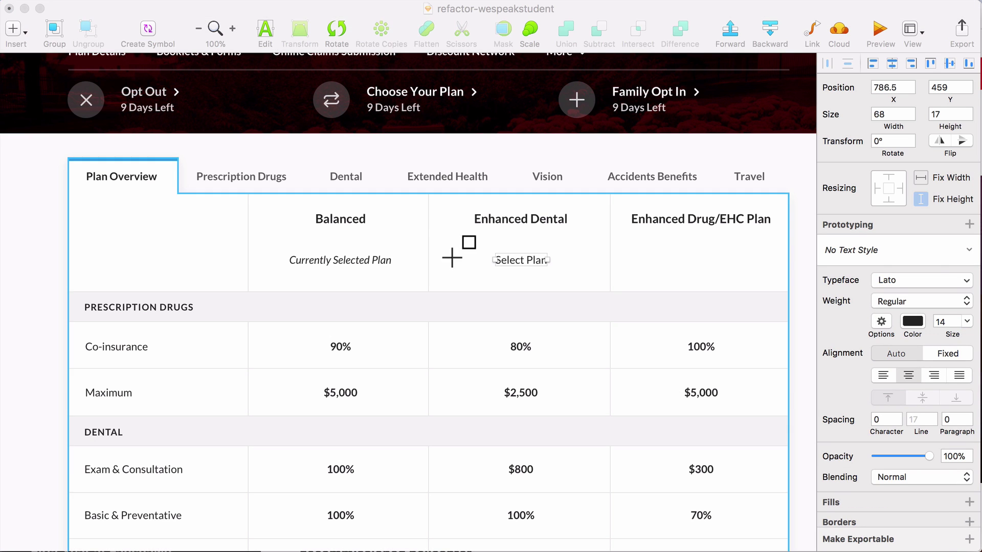
pyautogui.moveTo(524, 261); pyautogui.dragTo(692, 263)
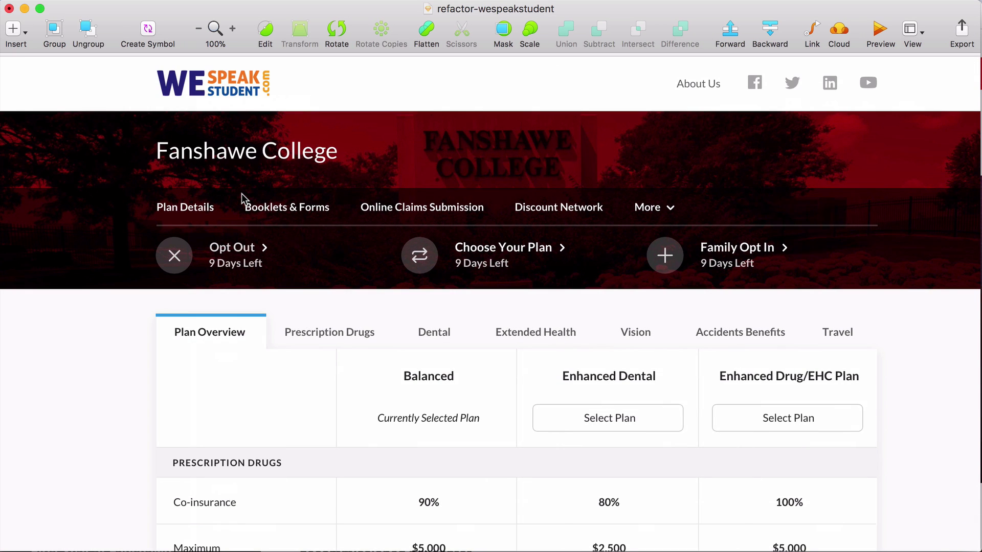
# Step: Show the inspector for the selected page layers and open the list of typefaces for their text
pyautogui.scroll(-2, 241, 196)
pyautogui.press('alt+super+2')
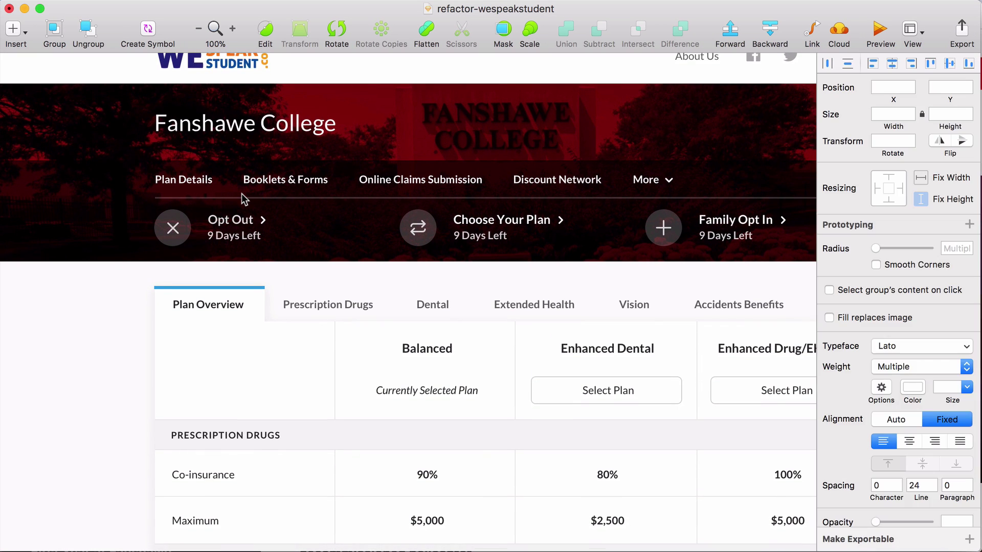
pyautogui.click(896, 349)
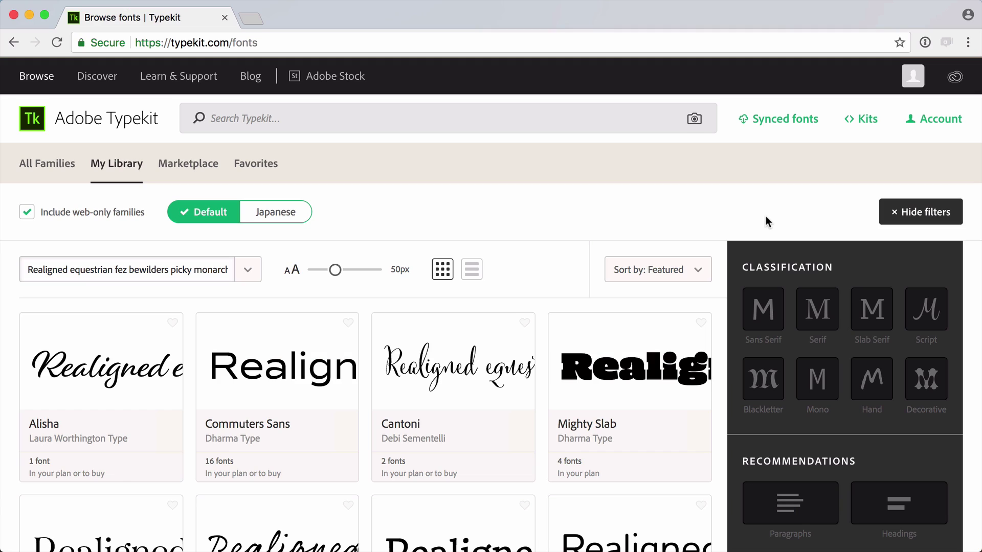
# Step: Switch to Adobe Typekit and filter the font library to Sans Serif families recommended for Paragraphs
pyautogui.scroll(-5, 766, 216)
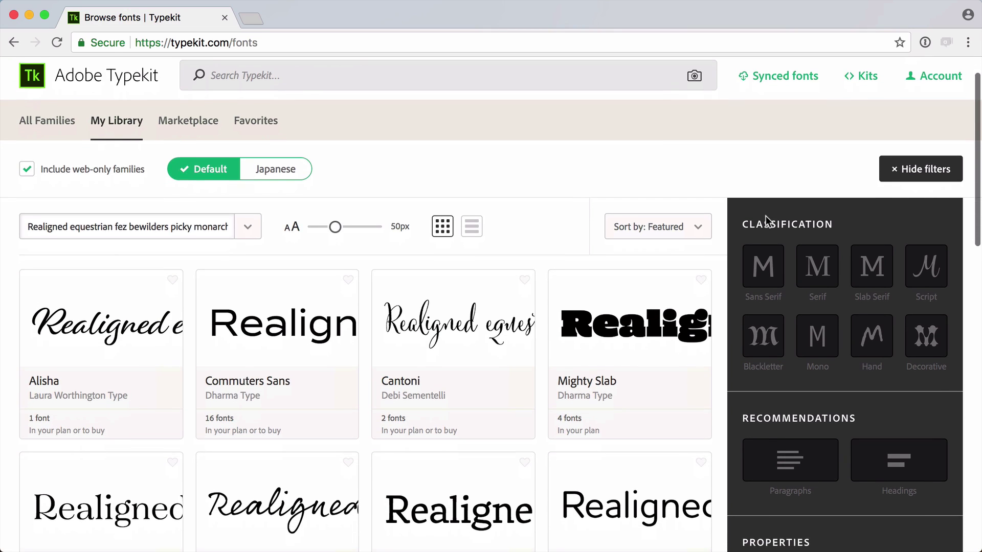
pyautogui.scroll(-2, 766, 220)
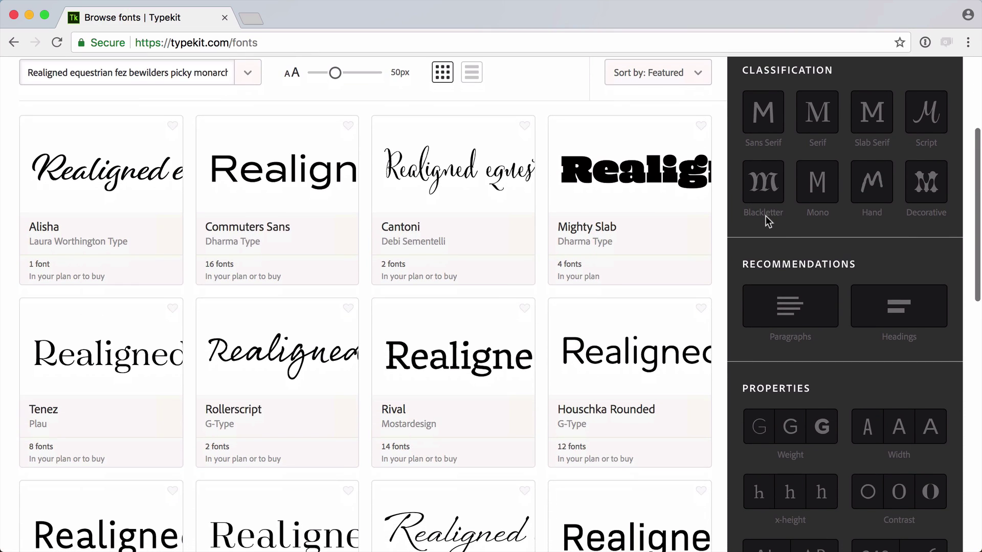
pyautogui.click(768, 129)
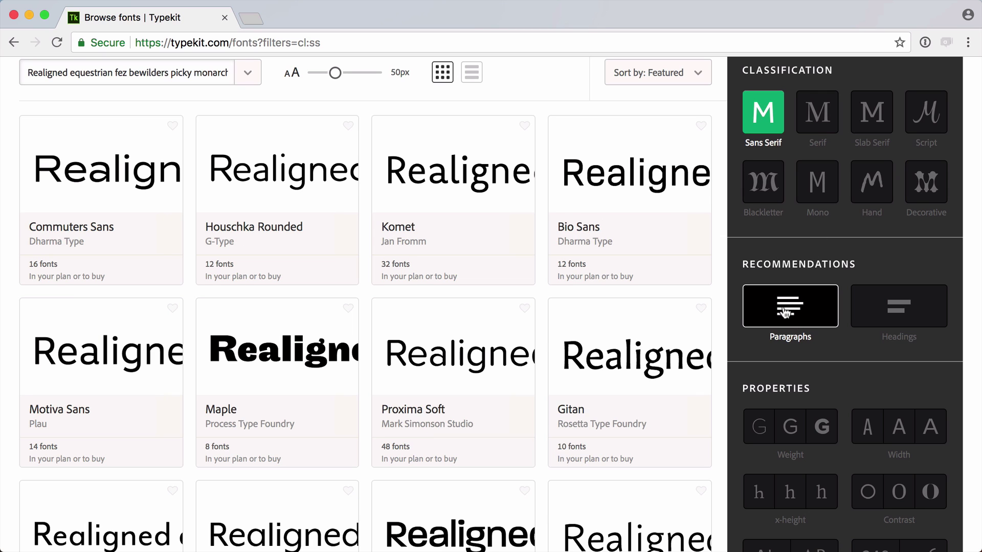
pyautogui.click(798, 318)
pyautogui.scroll(-3, 804, 358)
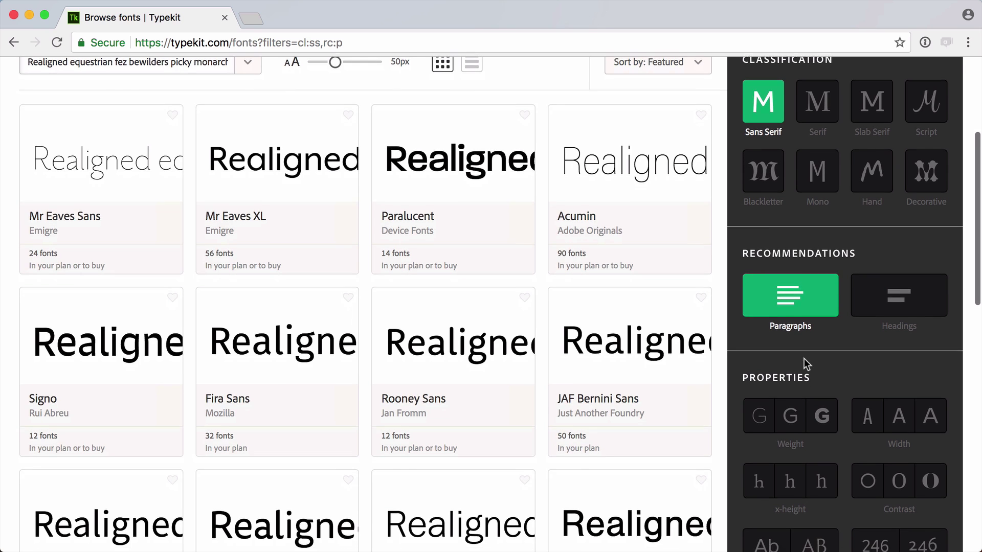
# Step: Narrow the fonts to regular weight, regular width, large x-height and low contrast, with standard capitalization and lining default figures
pyautogui.scroll(-1, 804, 358)
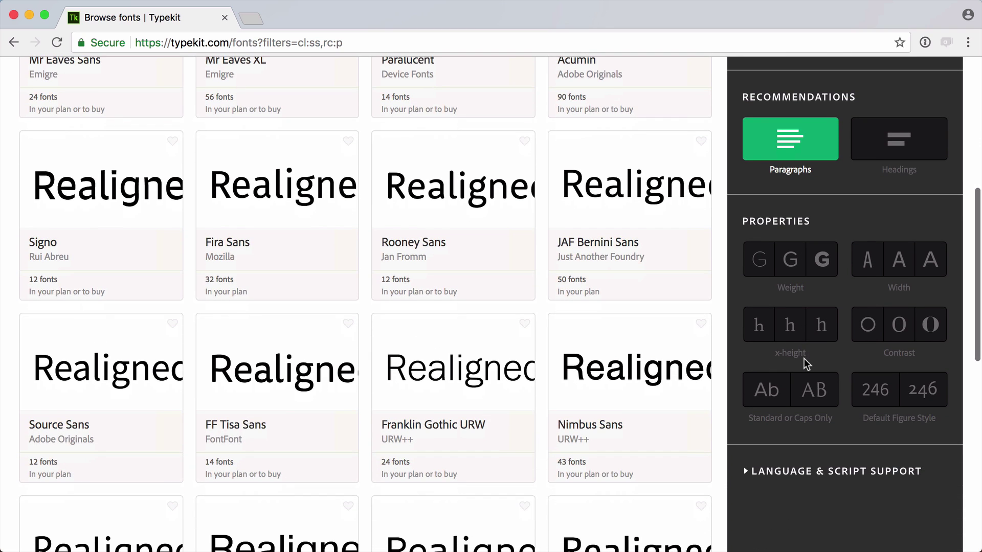
pyautogui.click(790, 259)
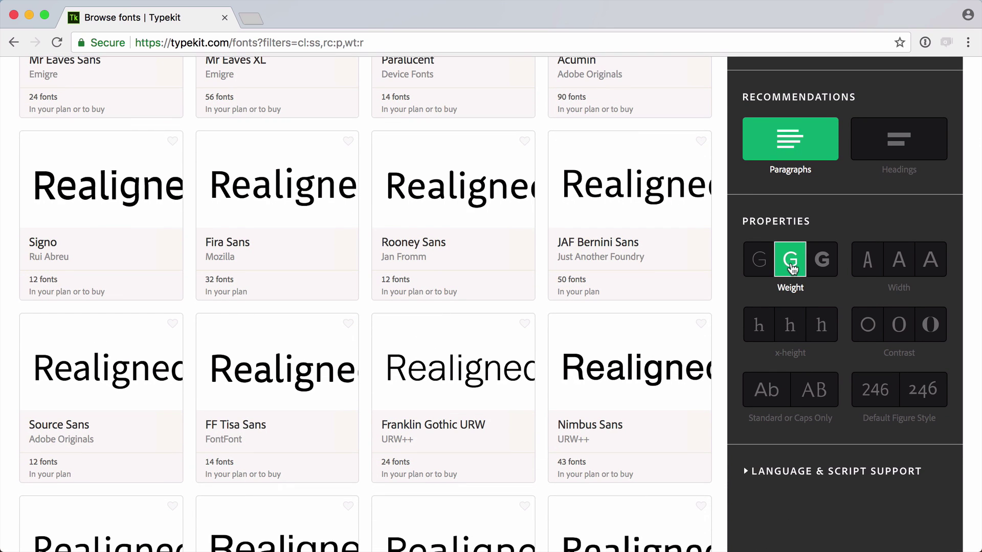
pyautogui.click(900, 262)
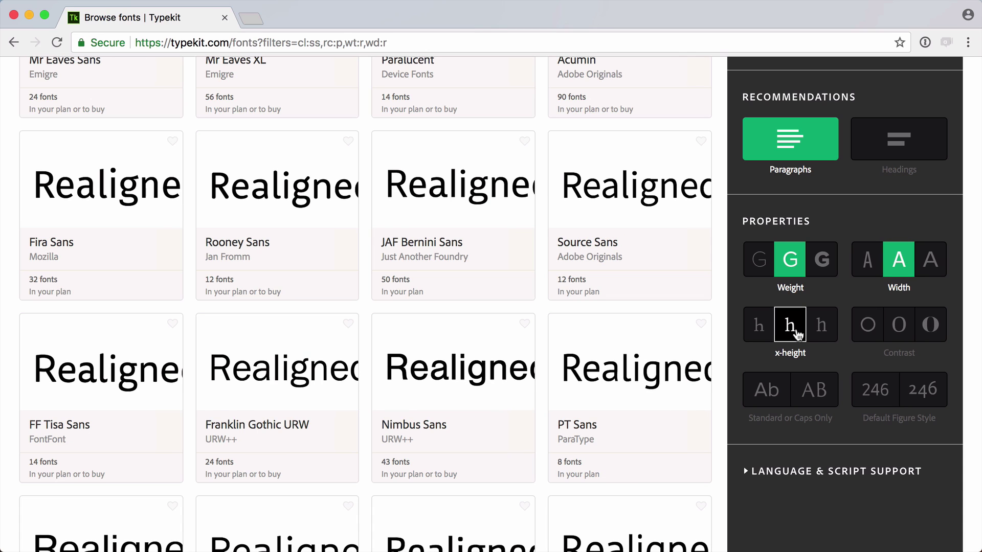
pyautogui.click(823, 330)
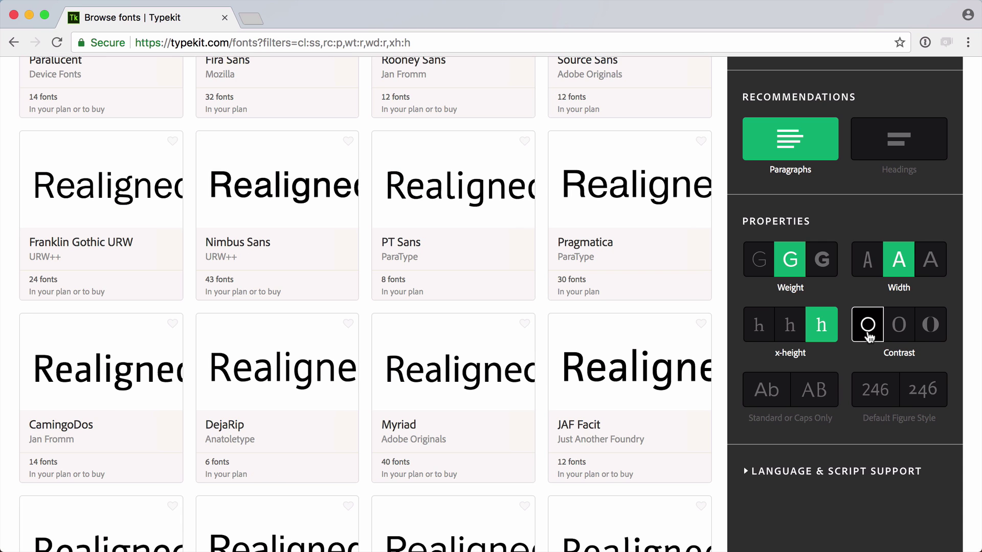
pyautogui.click(868, 328)
# Step: Look through the filtered font families and open the Museo Sans family page
pyautogui.scroll(-2, 861, 356)
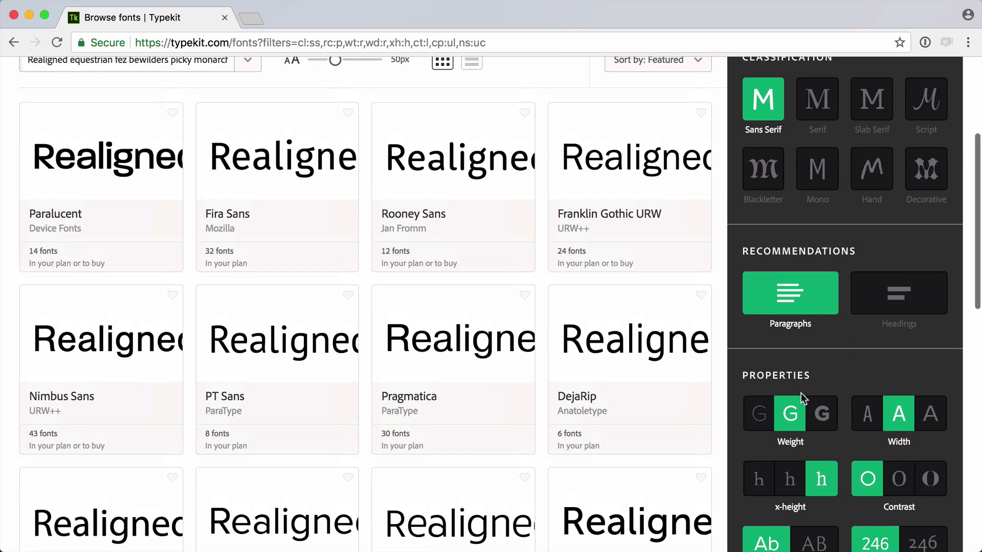
pyautogui.scroll(-1, 801, 393)
pyautogui.scroll(1, 801, 395)
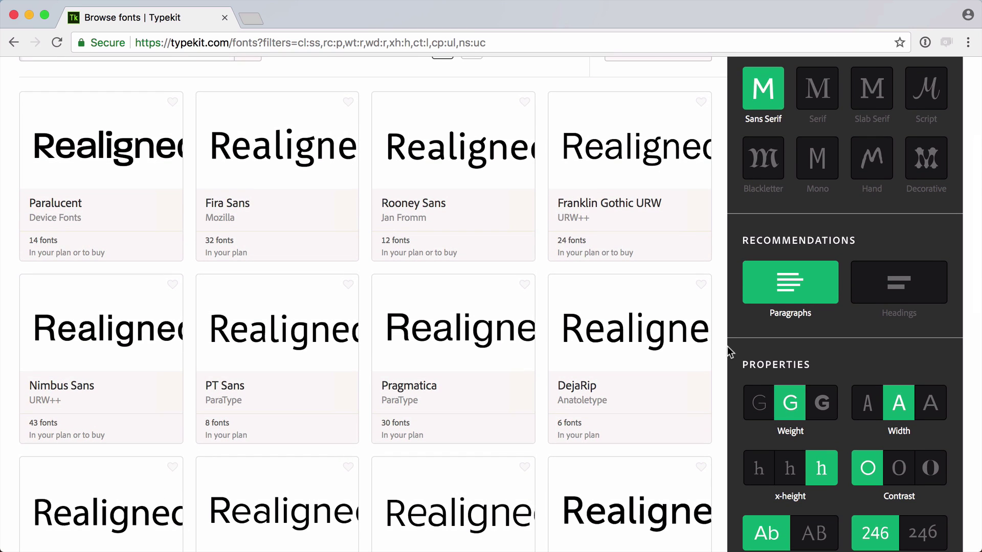
pyautogui.scroll(3, 597, 307)
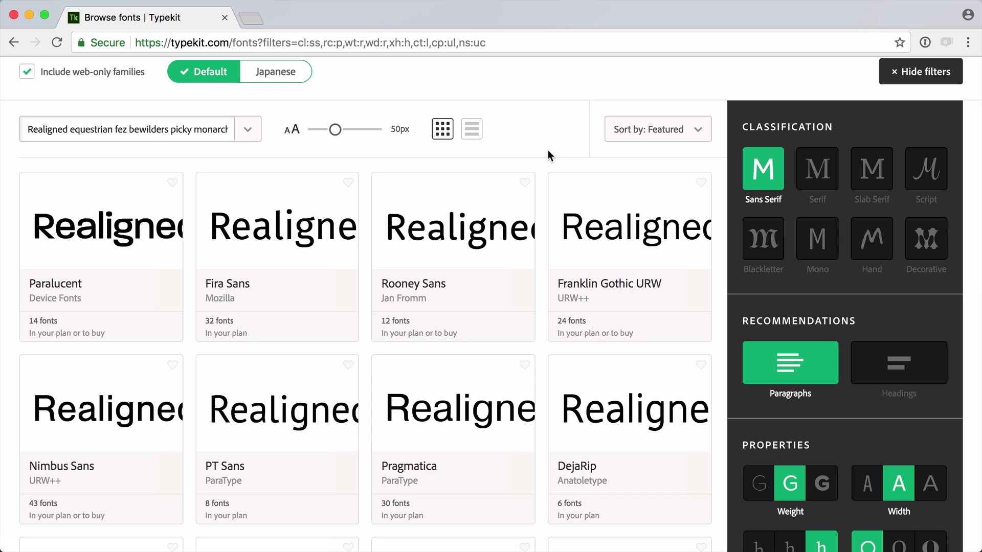
pyautogui.scroll(-3, 547, 151)
pyautogui.scroll(-9, 548, 150)
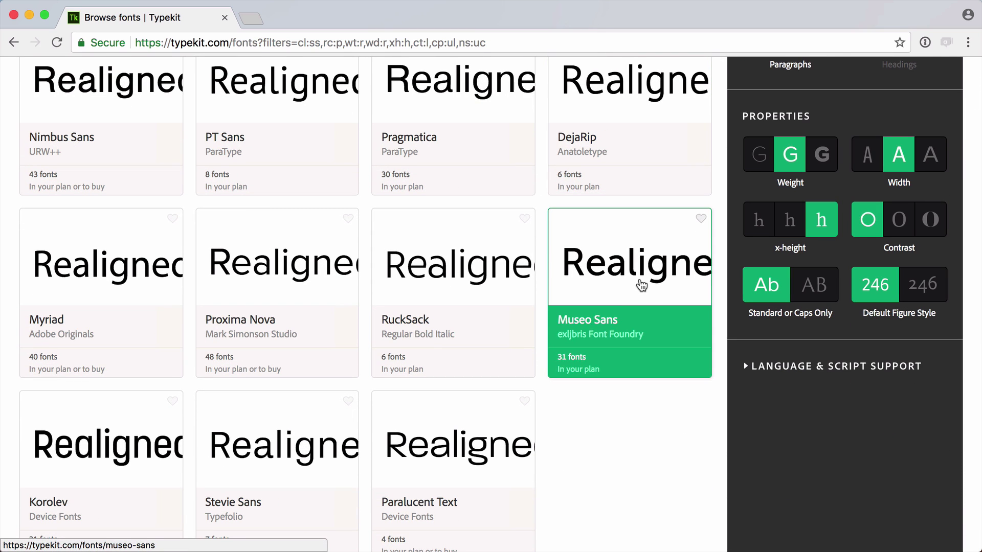
pyautogui.click(642, 286)
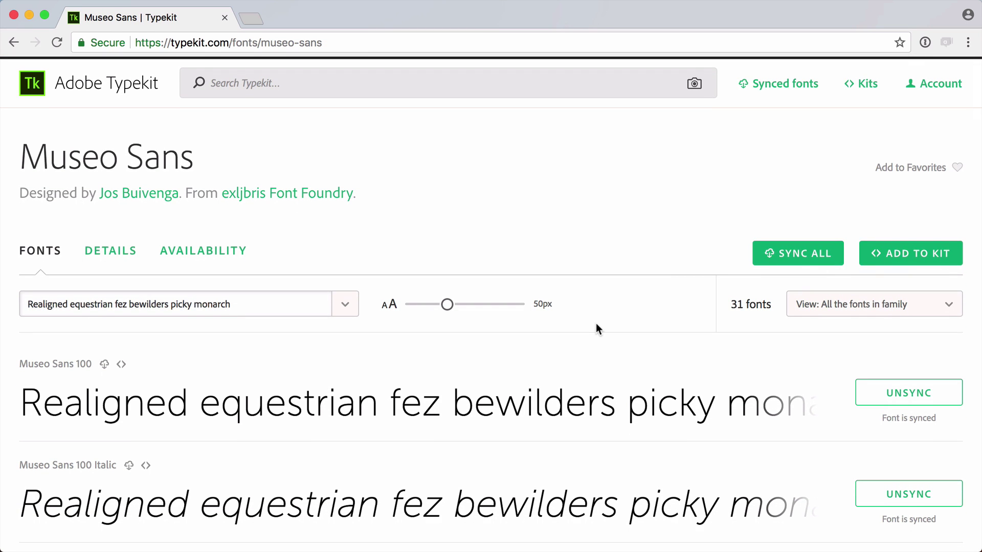
# Step: Examine the samples of the Museo Sans weights and italics on the family page
pyautogui.scroll(-3, 597, 327)
pyautogui.scroll(-2, 597, 327)
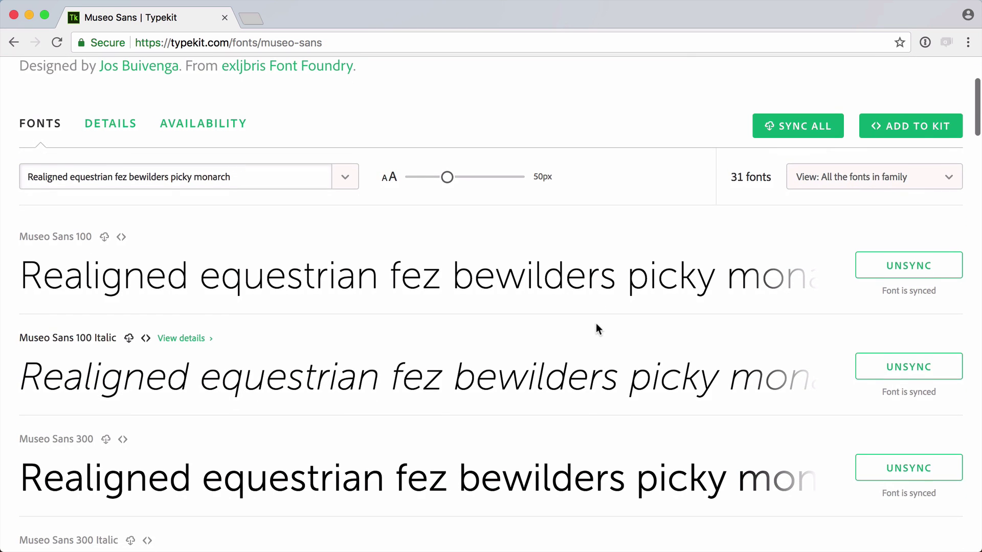
pyautogui.scroll(-4, 598, 328)
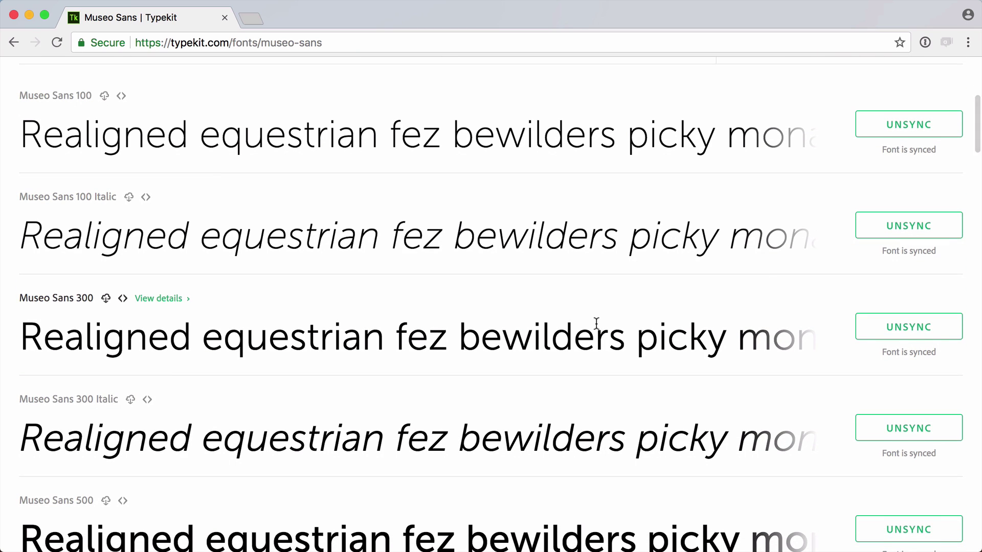
pyautogui.scroll(4, 596, 324)
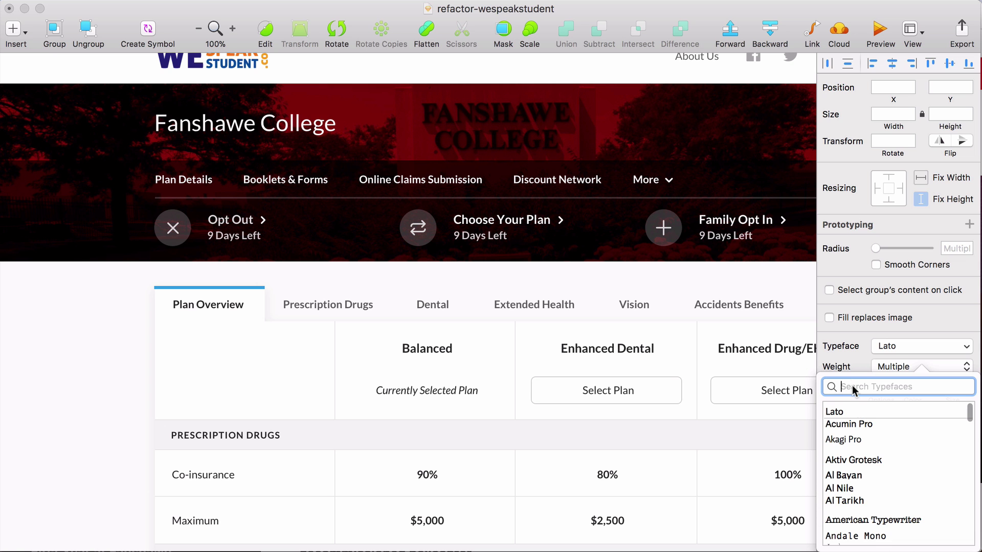
# Step: Switch back to the Sketch design and set the typeface of all selected page text to Museo Sans
pyautogui.write('mus')
pyautogui.click(848, 409)
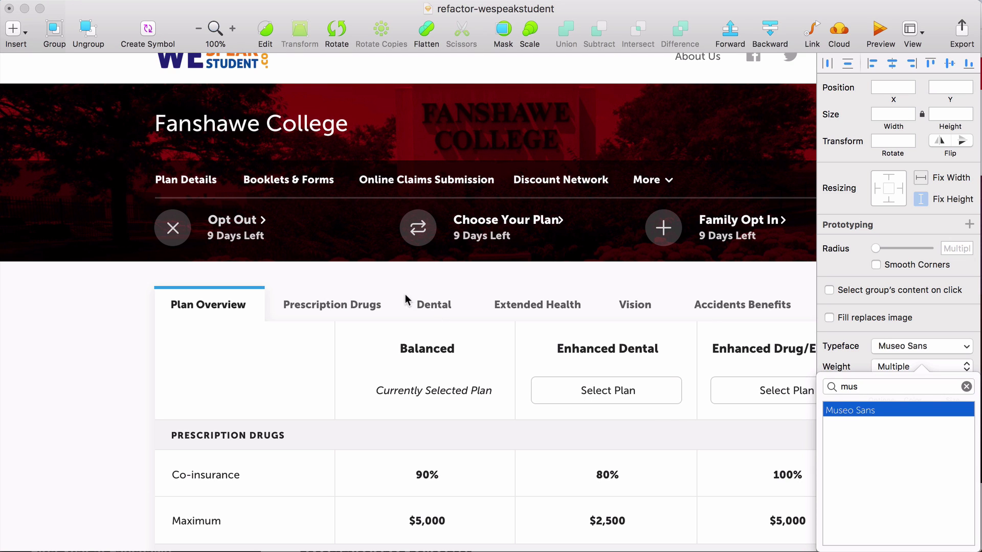
pyautogui.scroll(3, 405, 294)
pyautogui.hscroll(3, 405, 294)
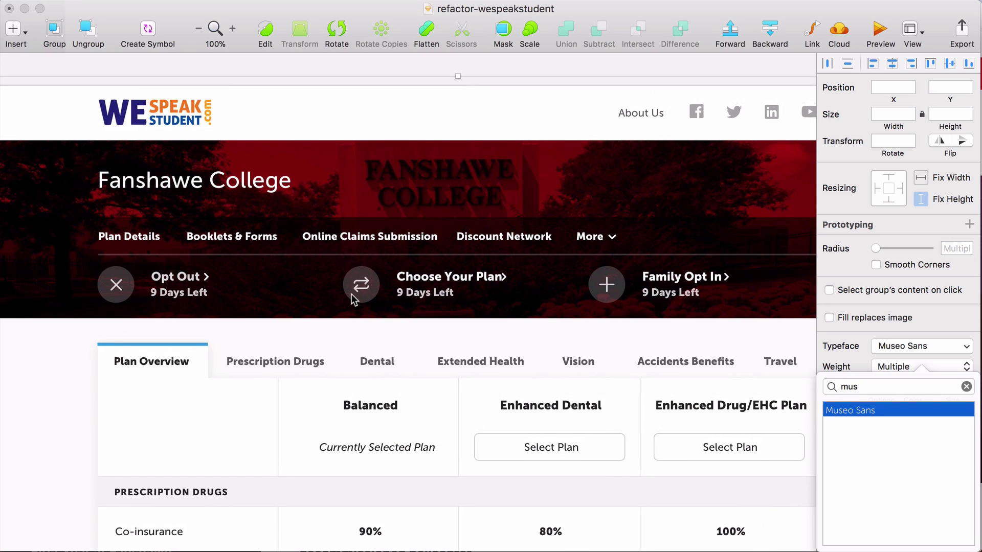
pyautogui.click(371, 318)
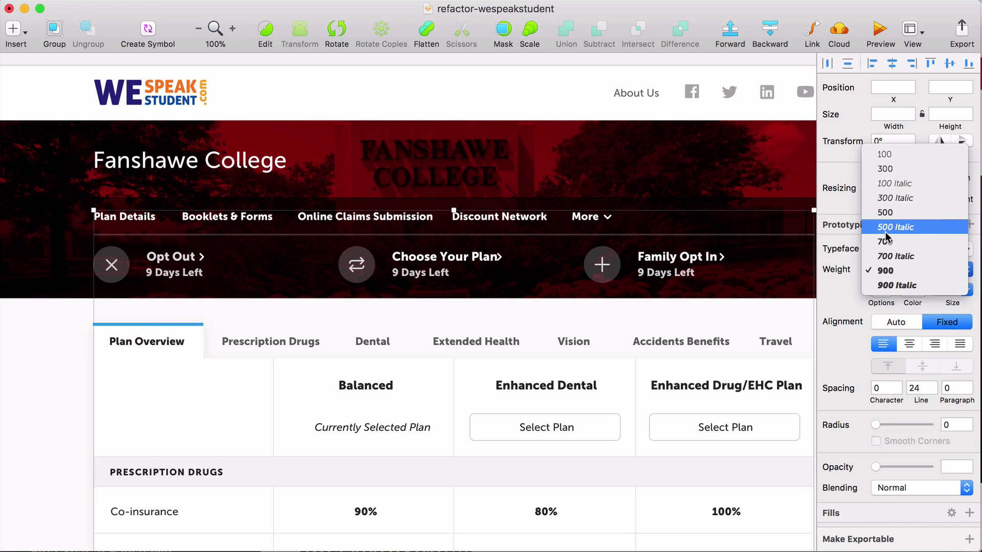
# Step: Set the weight of the bold navigation, tab, heading and table value text to 700
pyautogui.click(885, 240)
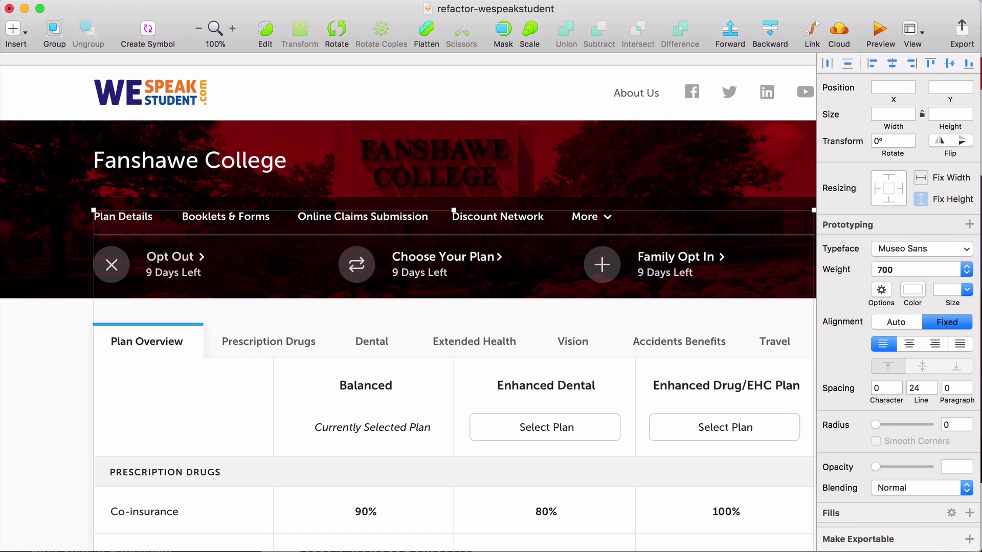
pyautogui.click(886, 282)
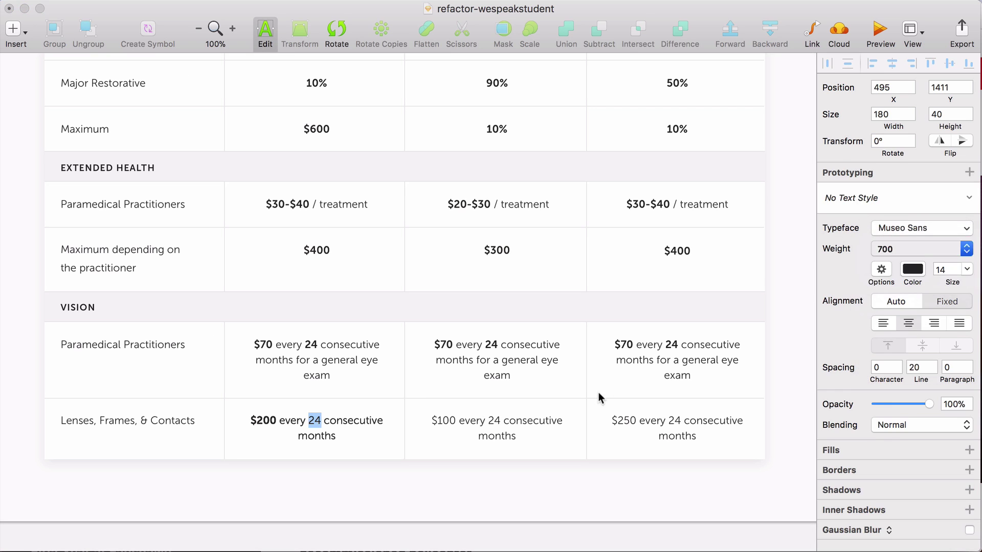
# Step: In the Lenses, Frames, & Contacts row, set the Enhanced Dental cell's $100 and 24 to weight 700 and select the neighbouring $250
pyautogui.doubleClick(456, 419)
pyautogui.moveTo(457, 419); pyautogui.dragTo(432, 419)
pyautogui.click(885, 249)
pyautogui.click(885, 321)
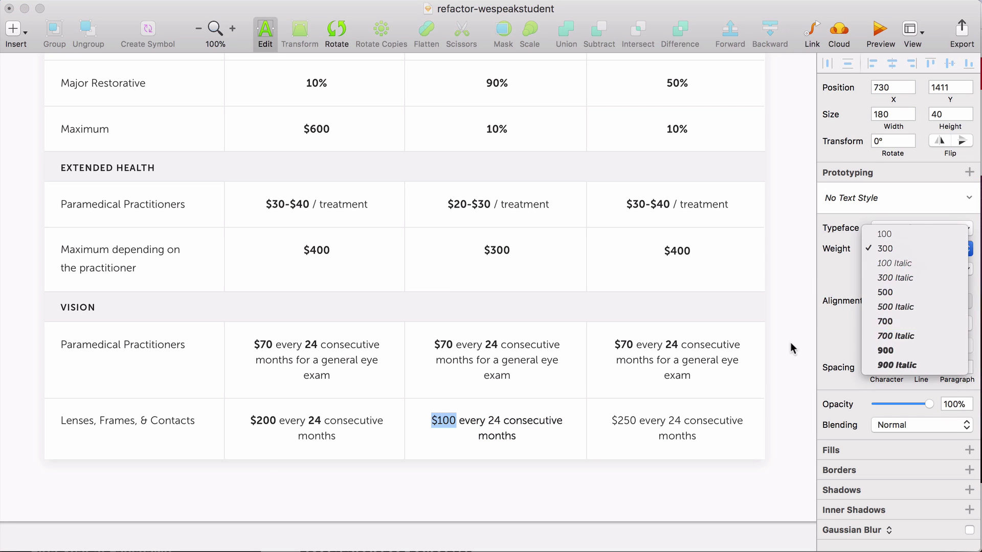
pyautogui.click(497, 420)
pyautogui.doubleClick(496, 418)
pyautogui.press('super+b')
pyautogui.doubleClick(623, 420)
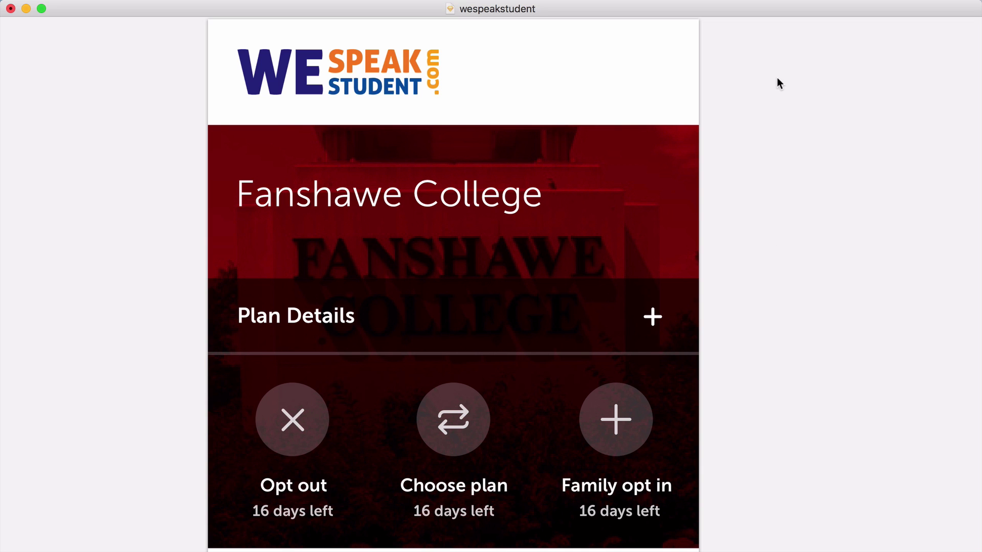
# Step: Review the mobile version of the Fanshawe College page in the wespeakstudent document, covering the hero, plan accordion, plan table and footer
pyautogui.scroll(-15, 775, 163)
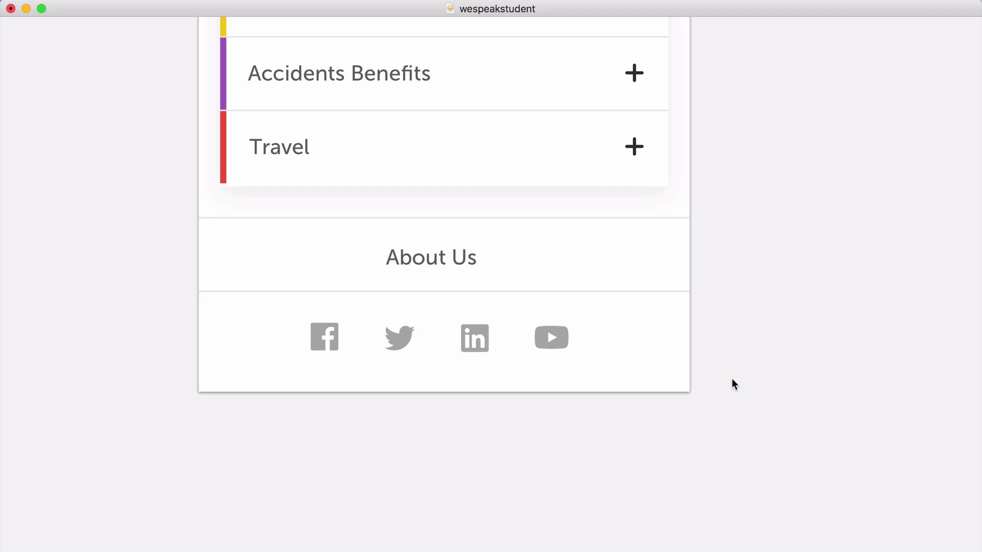
pyautogui.scroll(4, 734, 384)
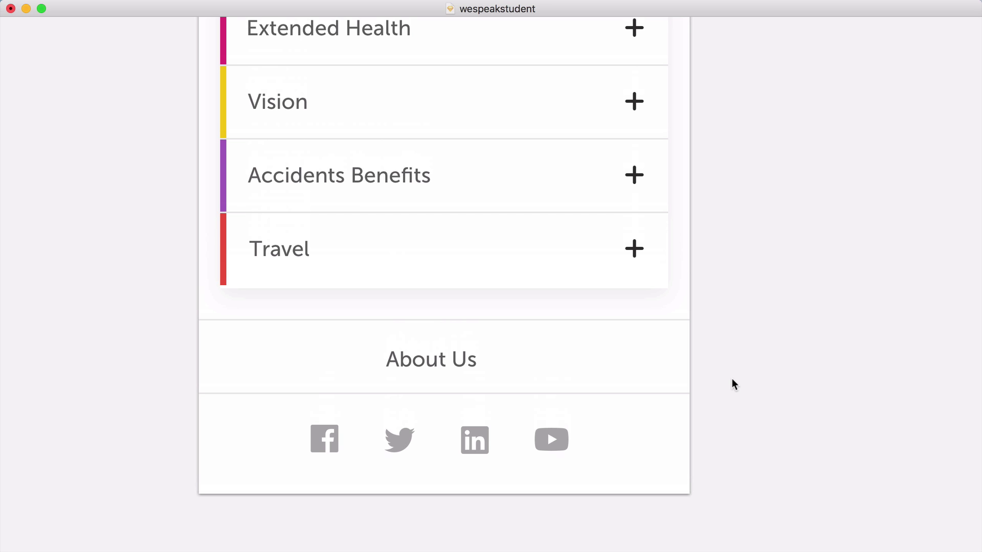
pyautogui.scroll(15, 732, 380)
pyautogui.scroll(-3, 732, 379)
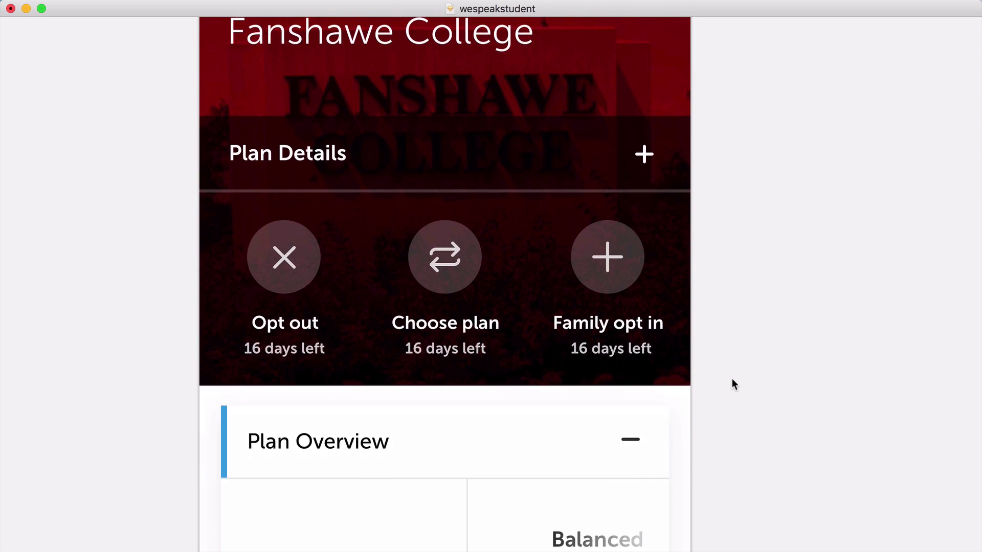
pyautogui.scroll(3, 732, 379)
pyautogui.scroll(-1, 732, 379)
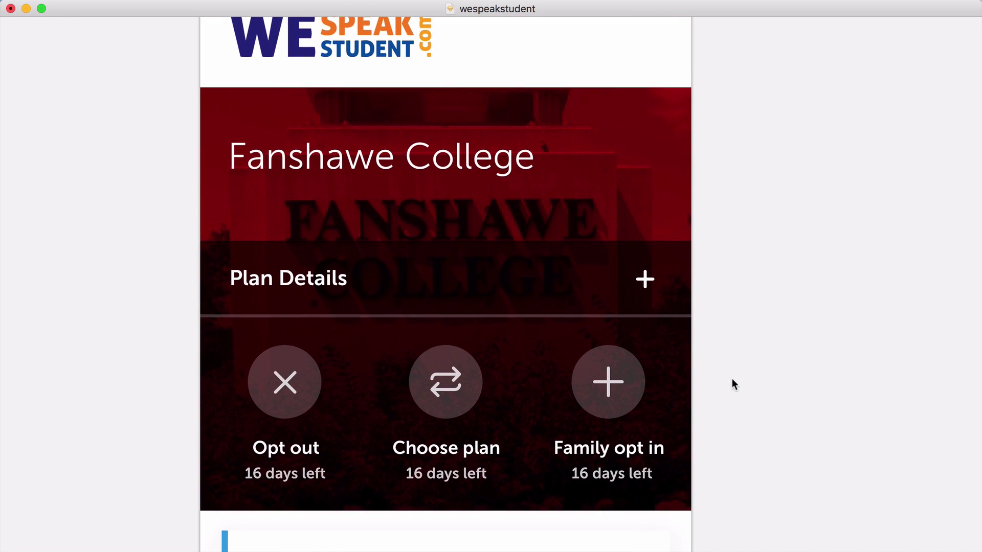
pyautogui.scroll(1, 732, 380)
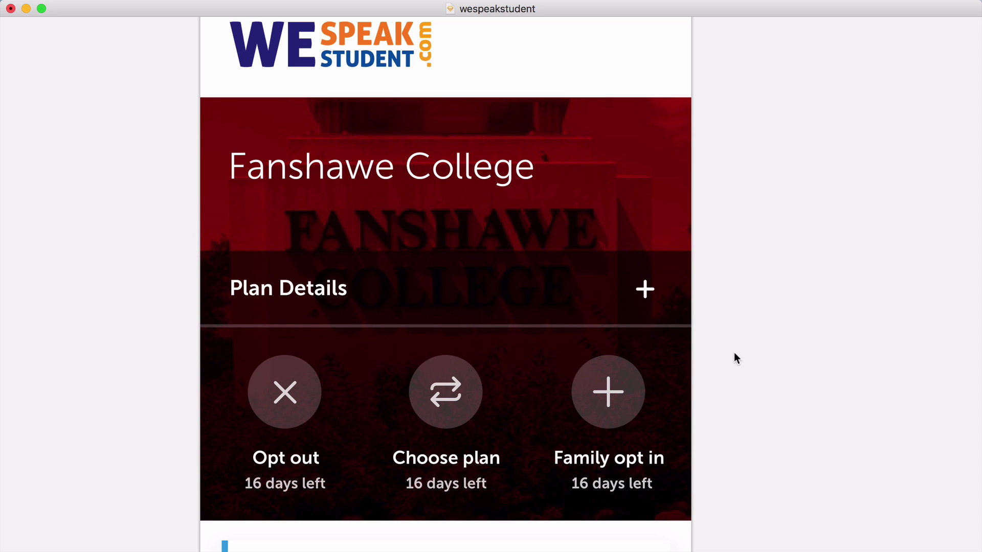
pyautogui.scroll(-10, 663, 408)
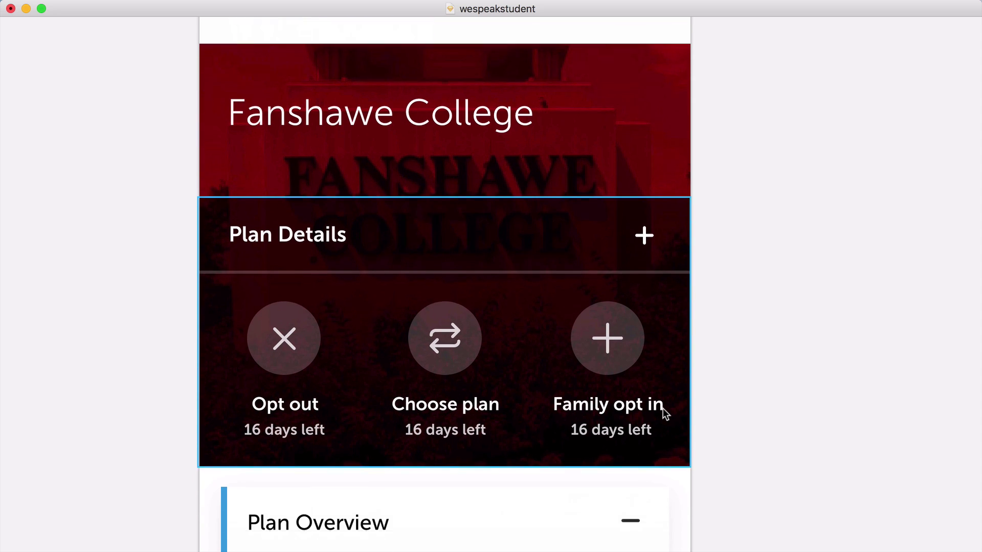
pyautogui.scroll(-4, 791, 448)
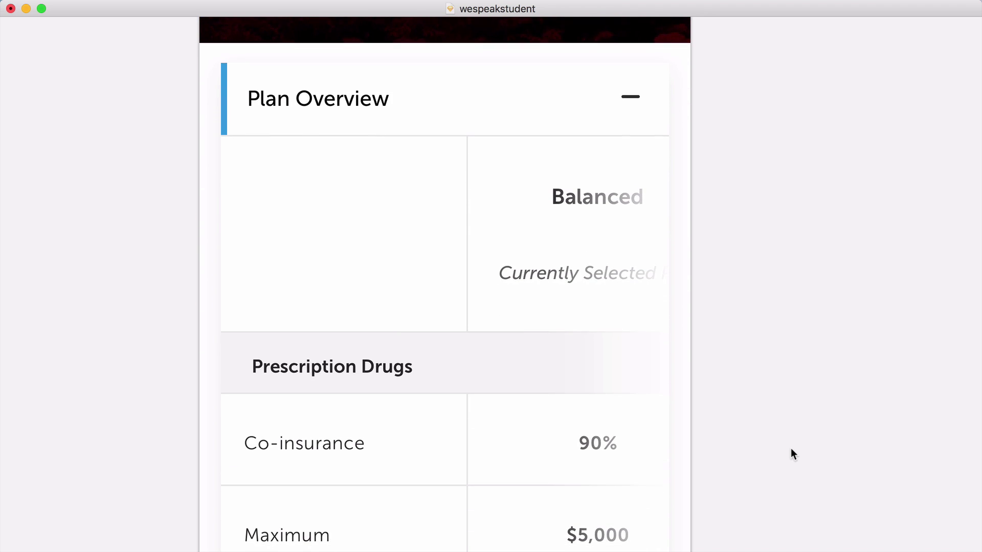
pyautogui.scroll(-15, 727, 254)
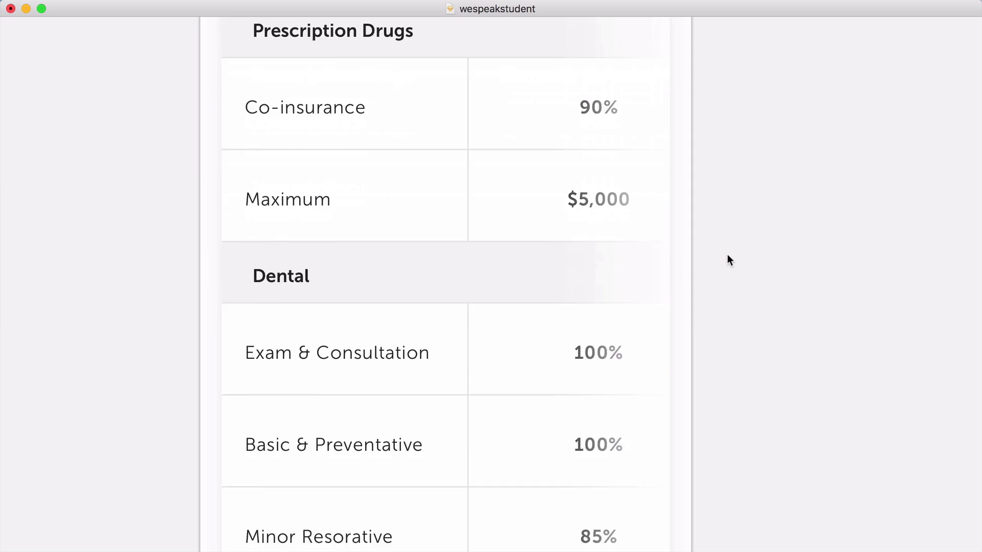
# Step: Examine the collapsed plan sections from Prescription Drugs to Travel beneath the mobile plan table
pyautogui.scroll(-5, 728, 256)
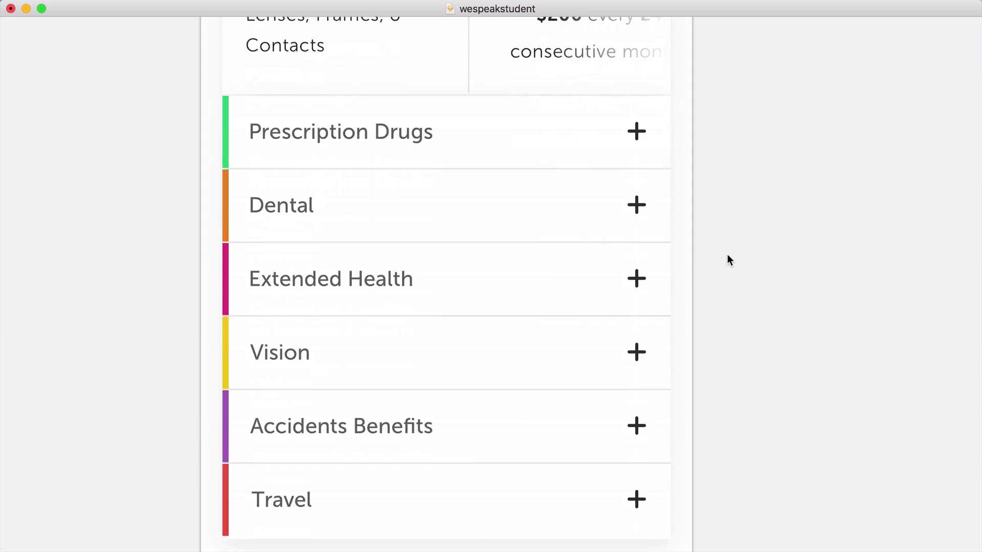
pyautogui.scroll(5, 728, 256)
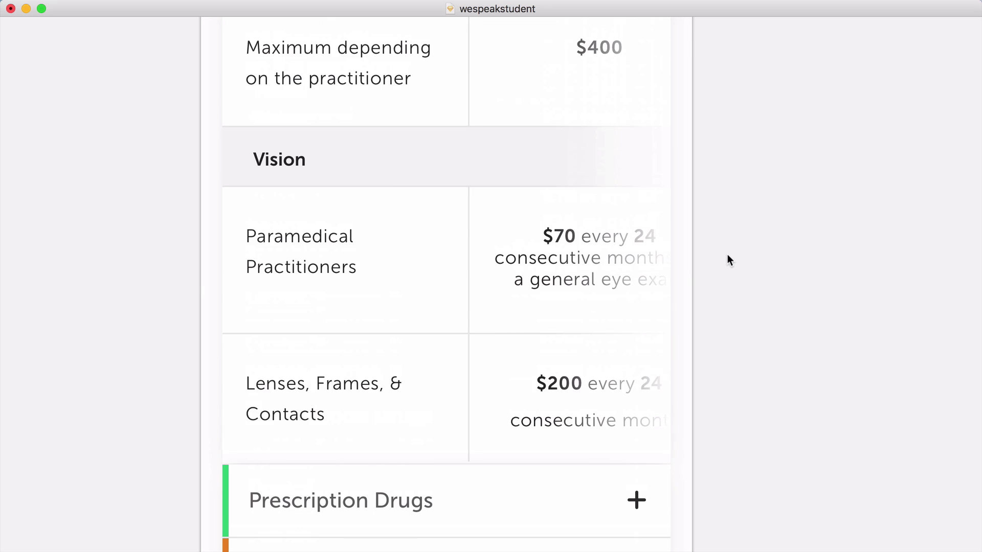
pyautogui.scroll(-7, 727, 253)
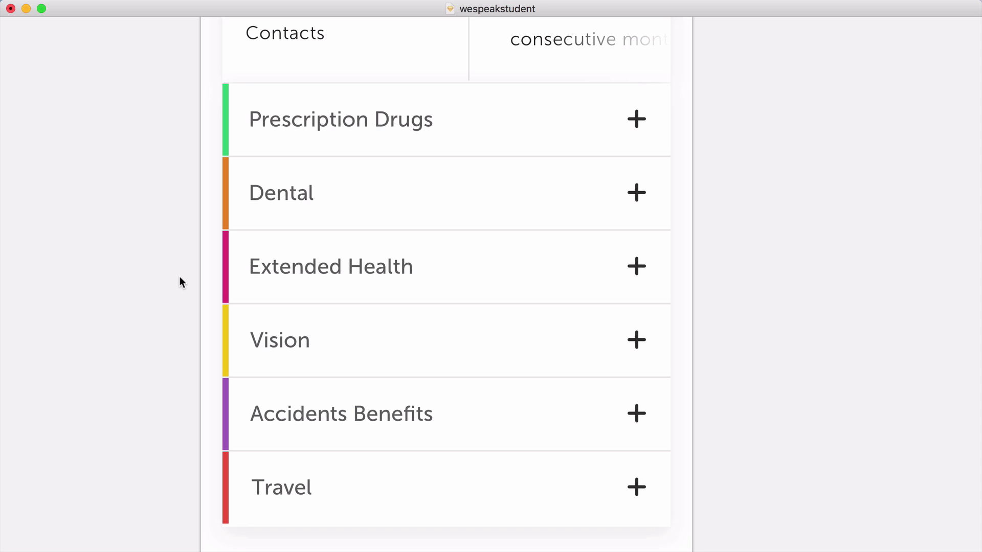
pyautogui.scroll(15, 178, 243)
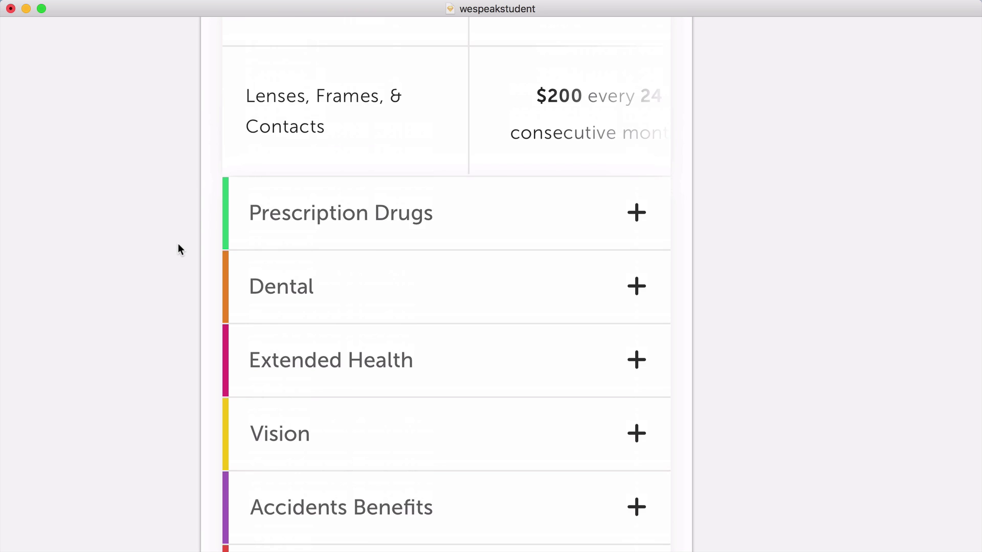
pyautogui.scroll(10, 178, 243)
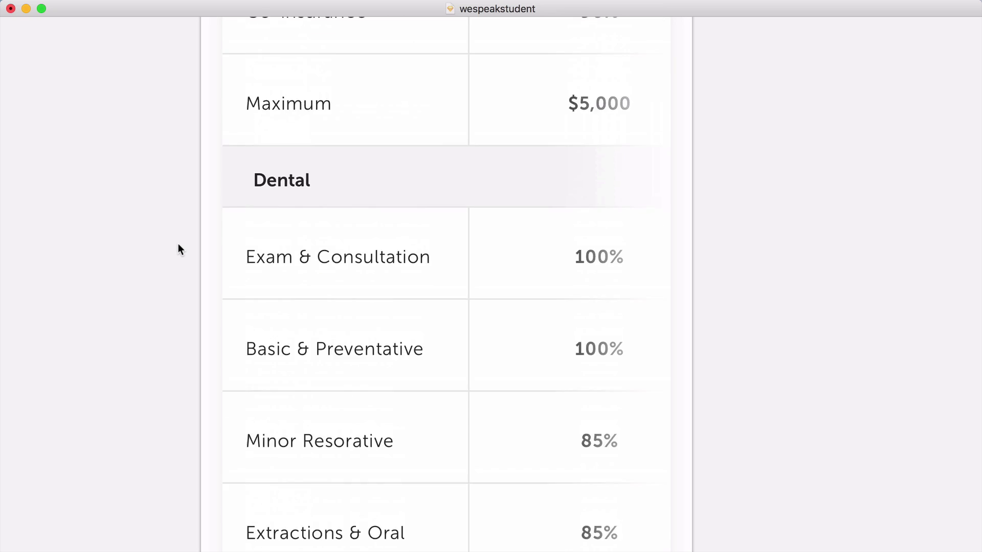
pyautogui.scroll(3, 178, 250)
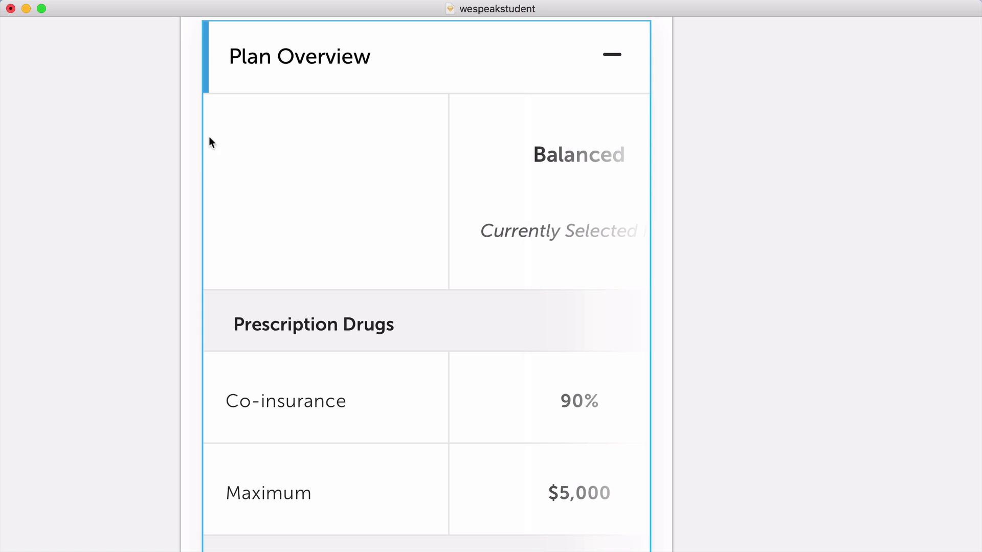
# Step: Examine the expanded mobile Plan Overview table from its Balanced column heading down through the Vision rows
pyautogui.scroll(-3, 198, 286)
pyautogui.scroll(-5, 198, 287)
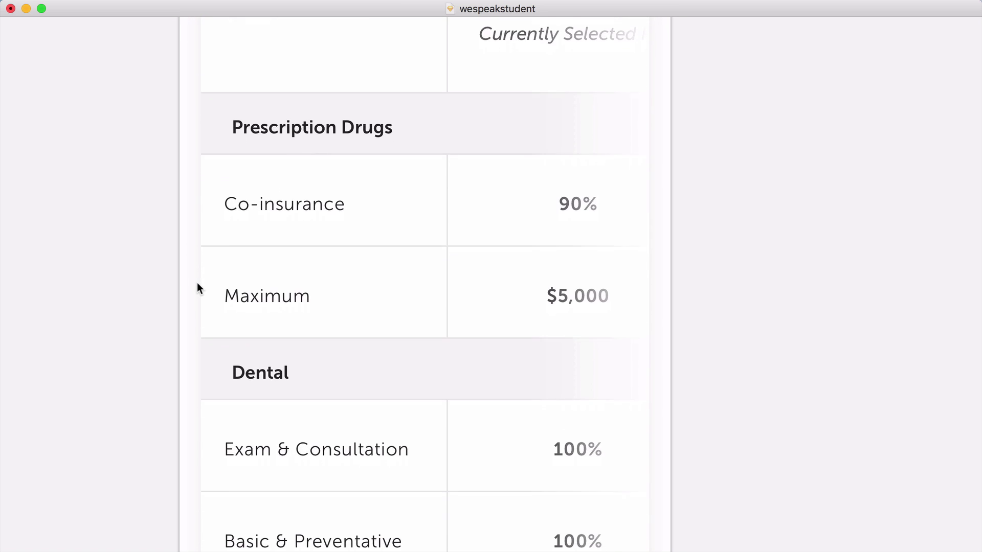
pyautogui.scroll(-4, 198, 288)
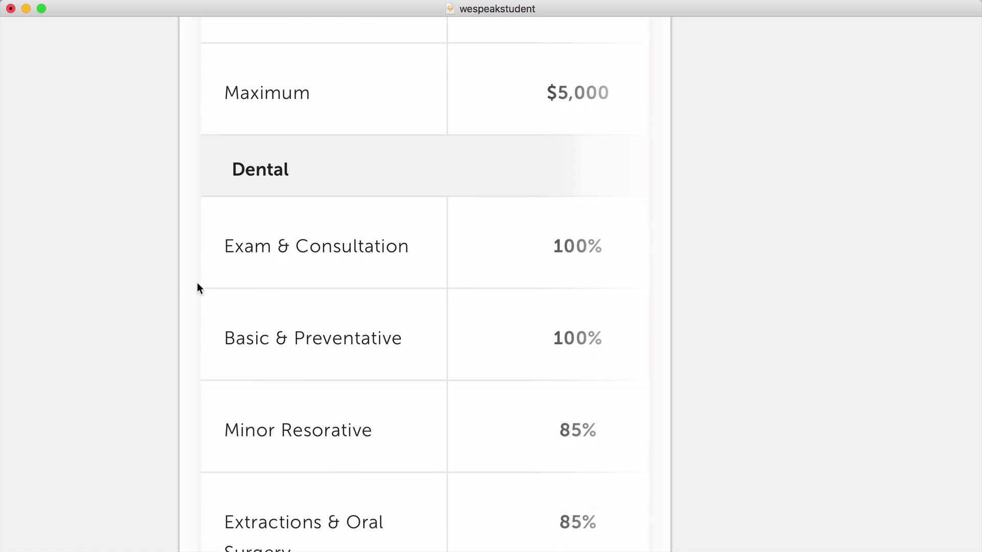
pyautogui.scroll(-3, 197, 286)
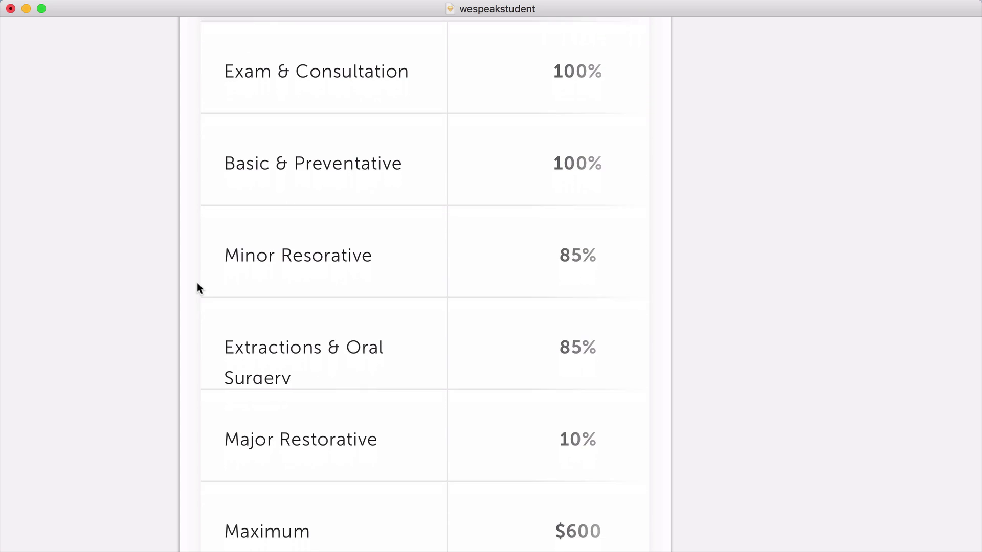
pyautogui.scroll(-5, 197, 284)
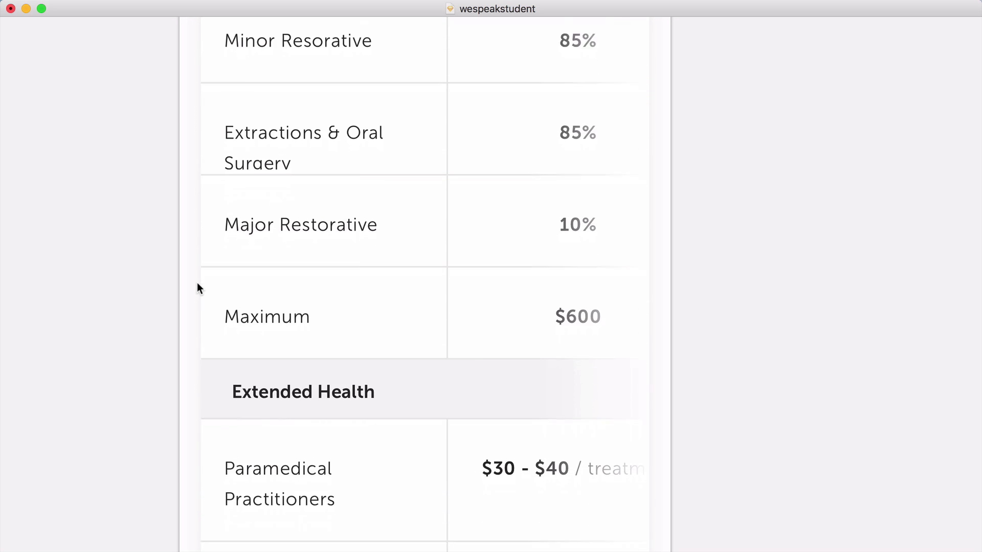
pyautogui.scroll(-5, 197, 283)
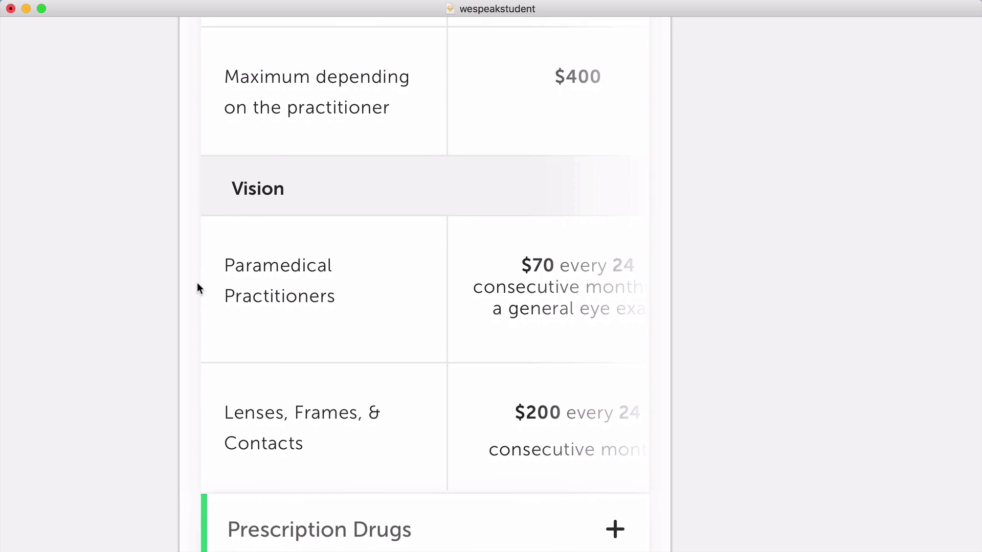
pyautogui.scroll(3, 197, 288)
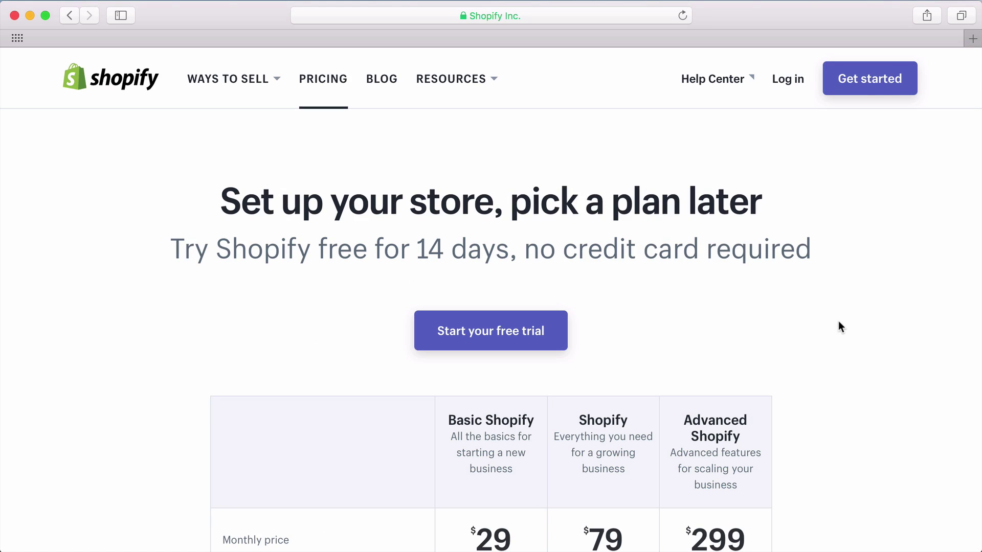
# Step: Switch to Shopify's pricing page in Safari, look over its plan comparison table and preview it in responsive design mode
pyautogui.scroll(-4, 839, 321)
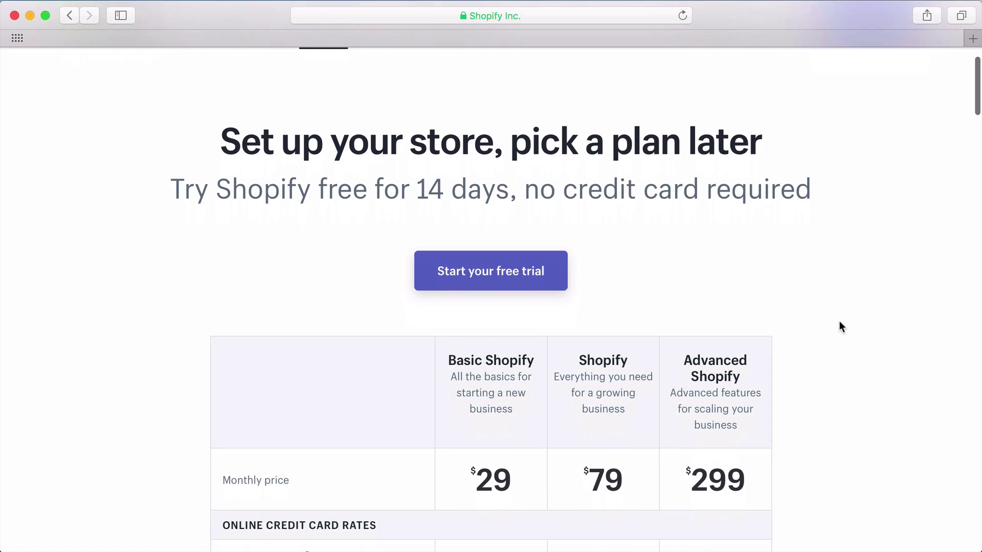
pyautogui.scroll(-7, 839, 321)
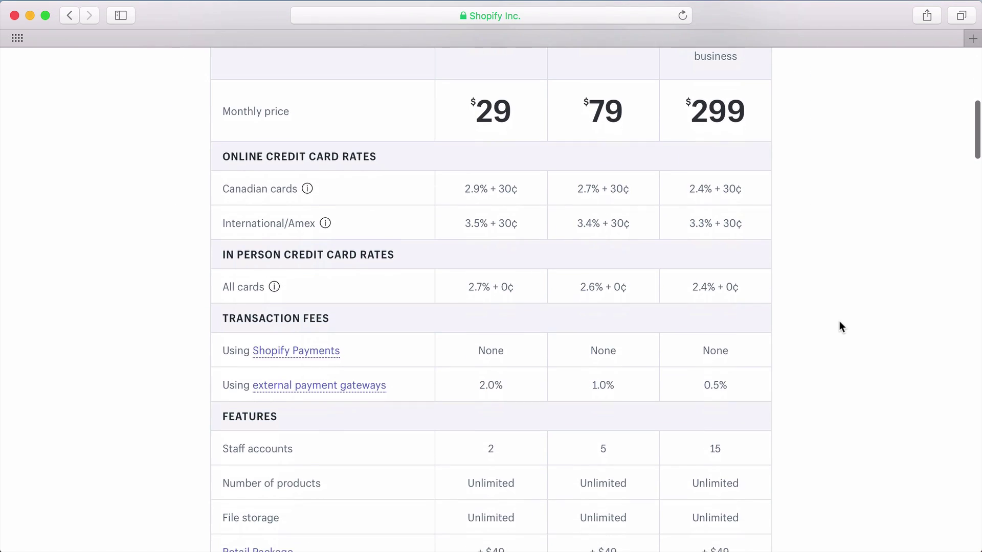
pyautogui.scroll(-1, 839, 321)
pyautogui.press('alt+super+r')
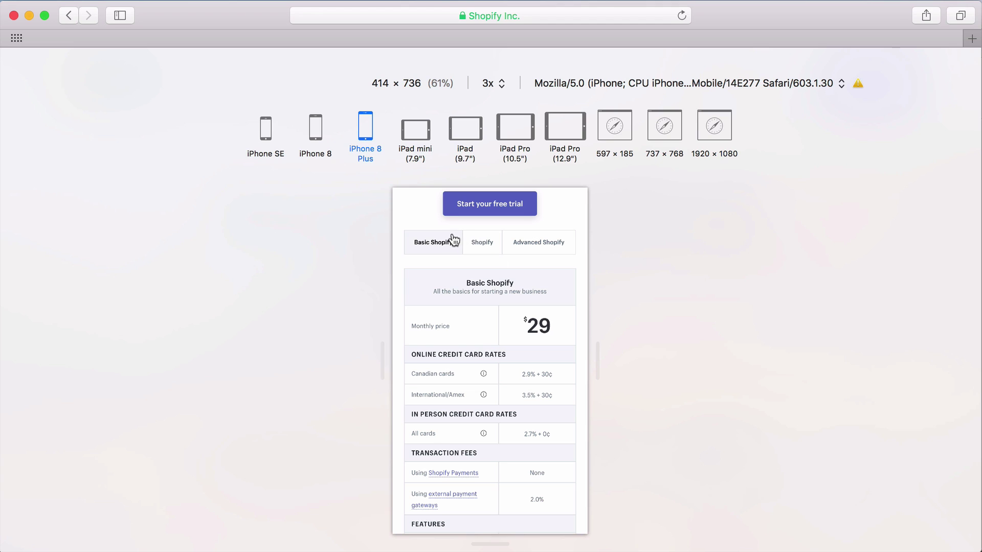
# Step: Compare the Shopify and Advanced Shopify plans in the mobile pricing table by switching between them
pyautogui.click(484, 248)
pyautogui.click(526, 248)
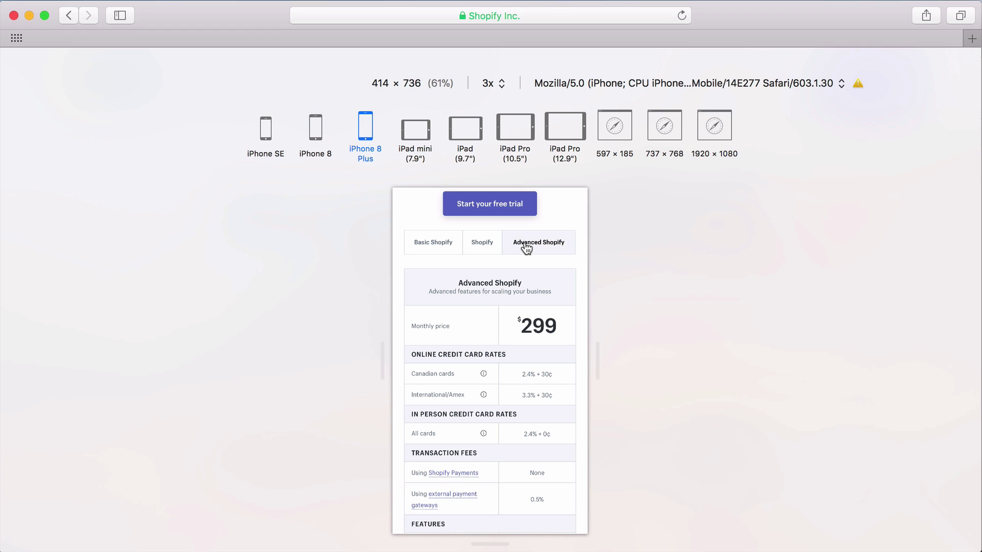
pyautogui.scroll(-2, 508, 265)
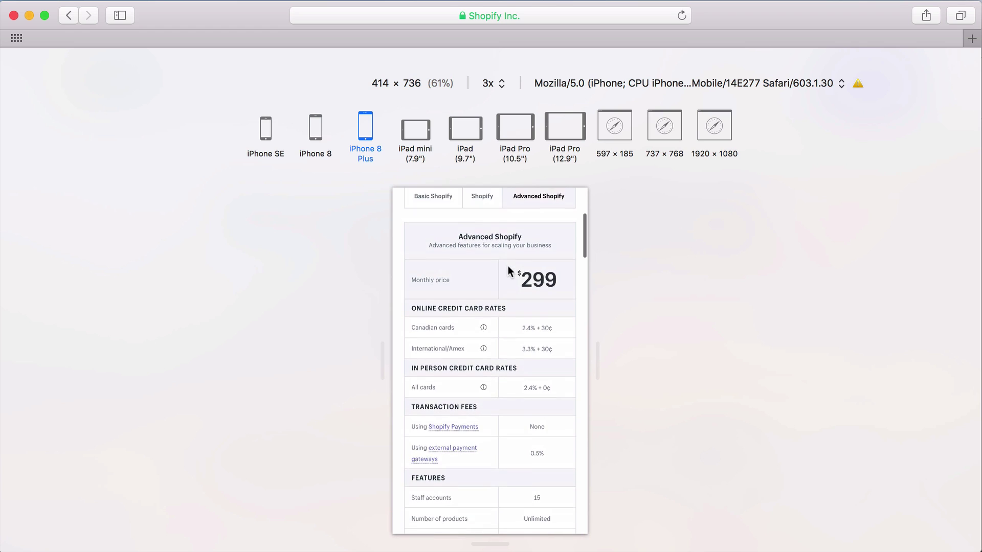
pyautogui.click(482, 215)
# Step: Examine Slack's pricing table on desktop and its stacked Free, Standard and Plus plans at iPhone 8 Plus size
pyautogui.scroll(-5, 781, 274)
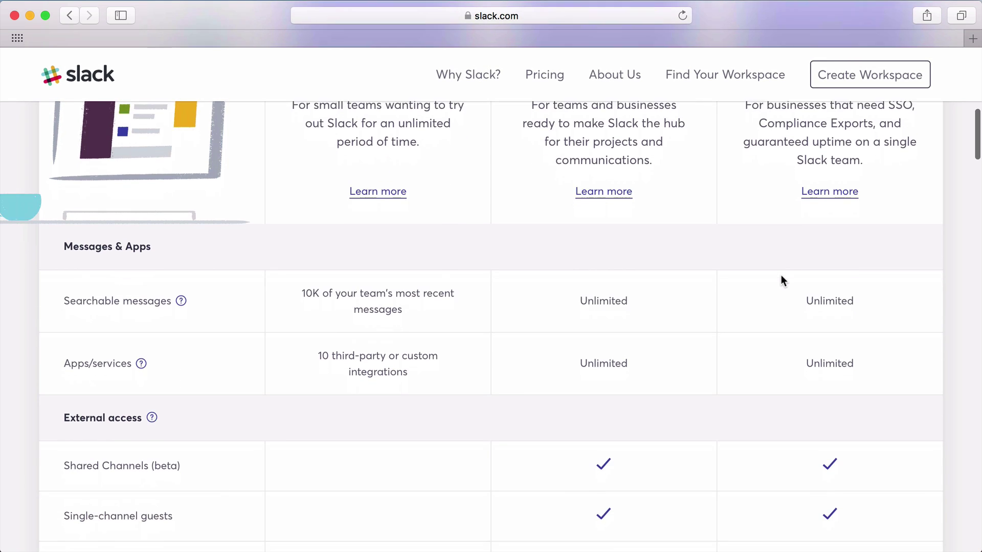
pyautogui.scroll(-10, 781, 274)
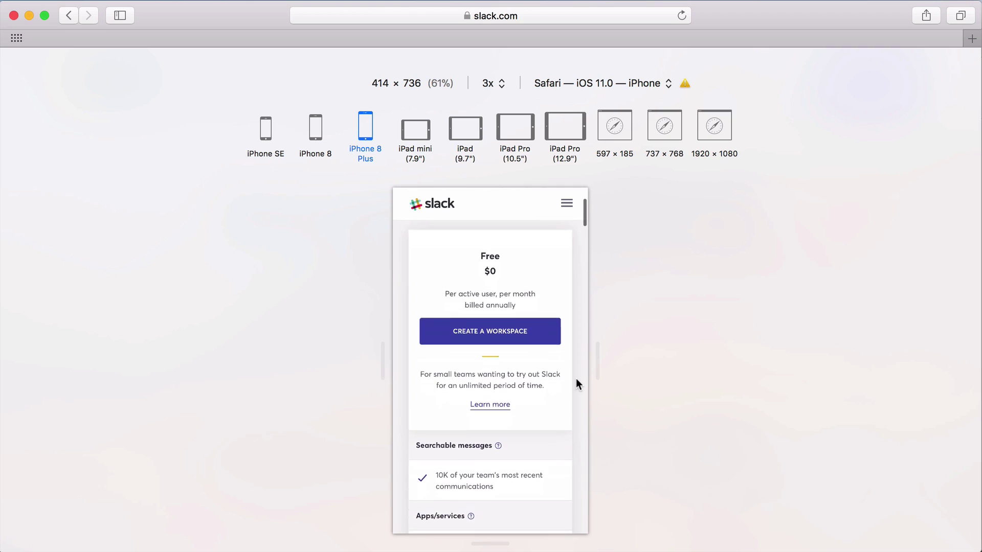
pyautogui.scroll(-15, 576, 381)
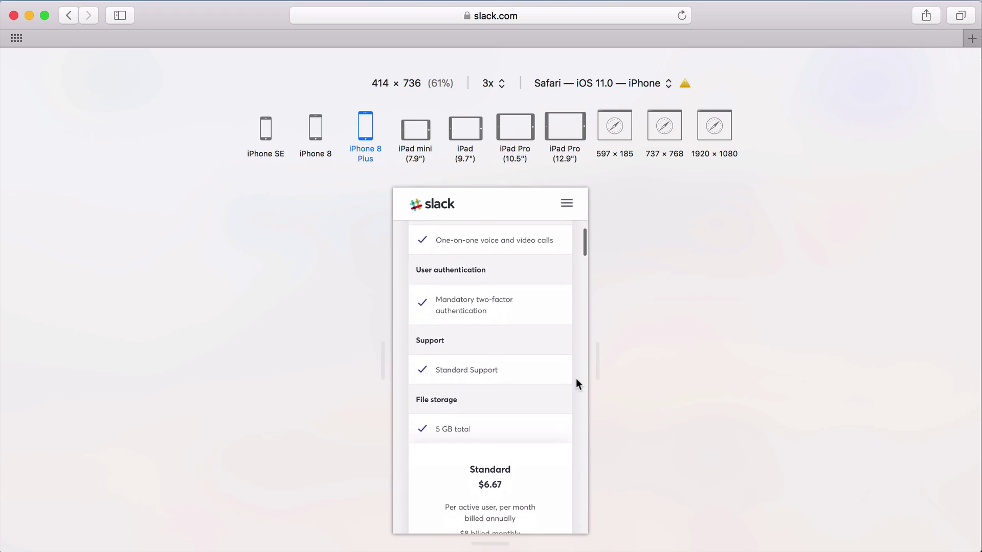
pyautogui.scroll(-15, 576, 381)
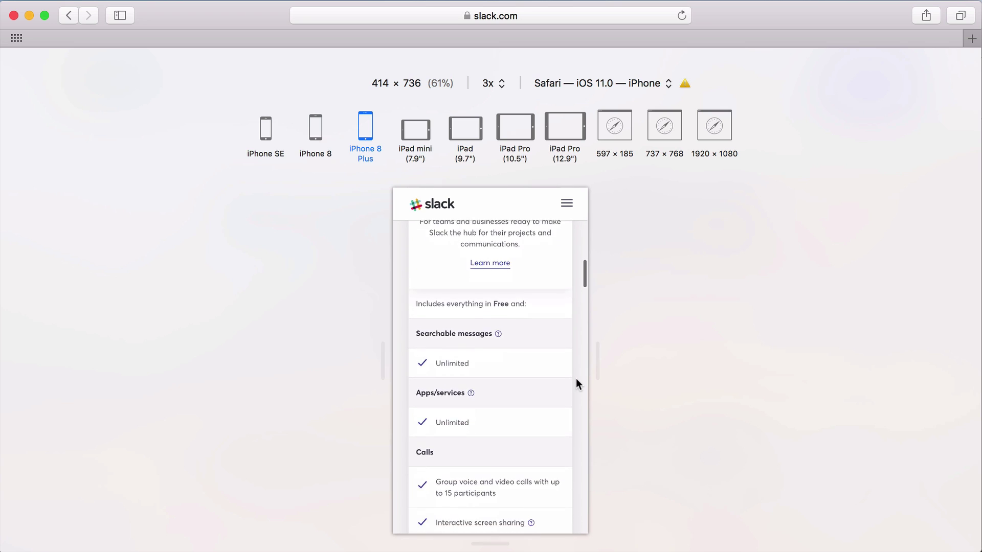
pyautogui.scroll(-15, 576, 383)
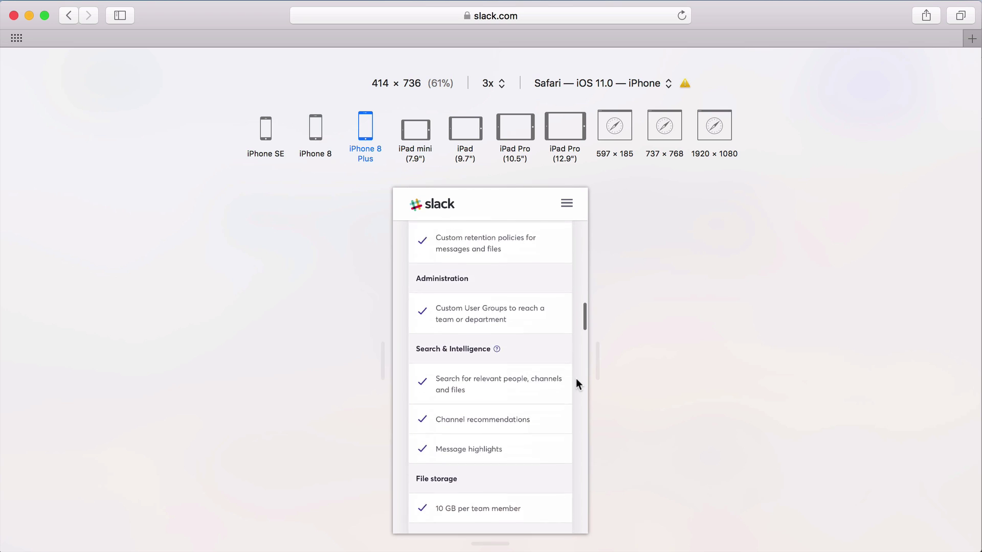
pyautogui.scroll(-15, 577, 383)
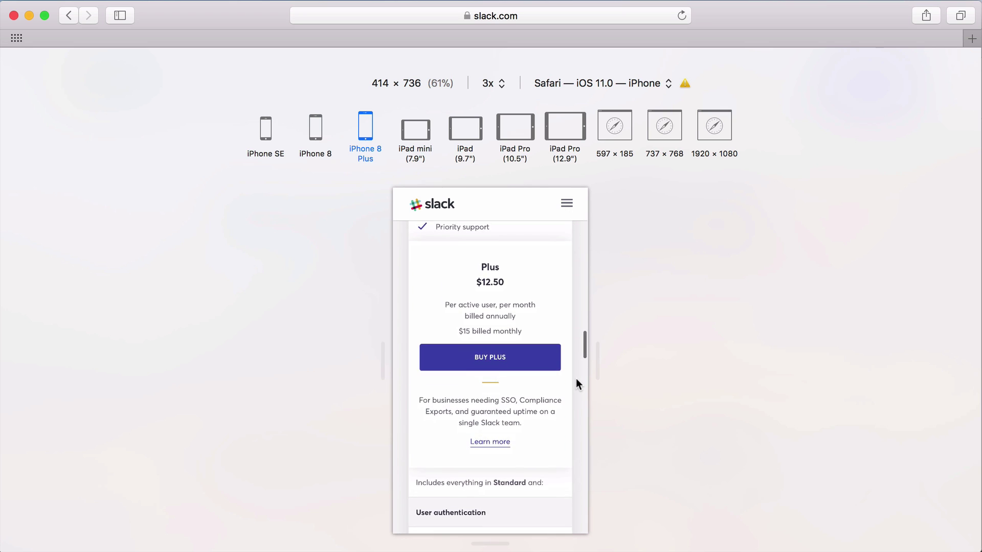
pyautogui.scroll(-3, 576, 382)
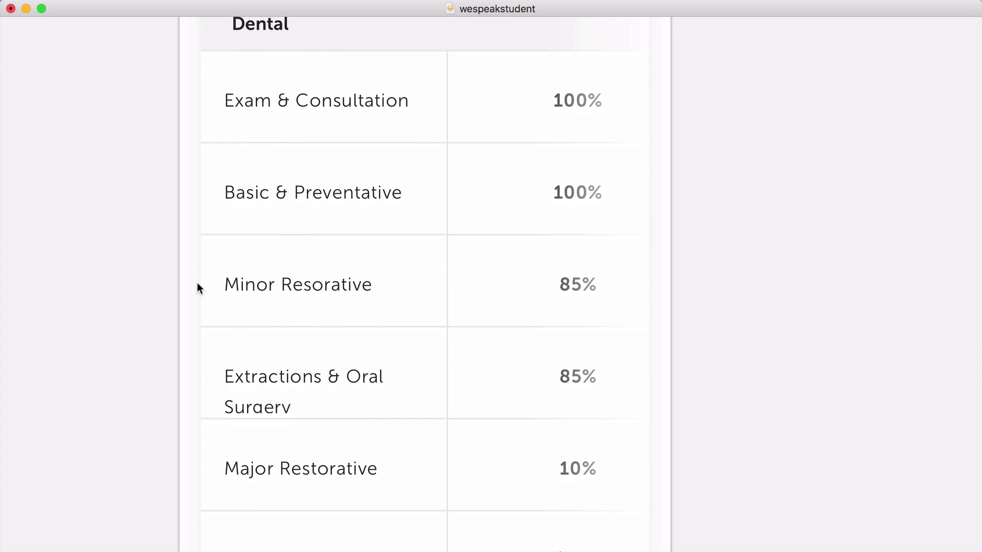
# Step: Return to the wespeakstudent design in Sketch and review the mobile table's Dental, Extended Health and Vision rows
pyautogui.scroll(-3, 198, 284)
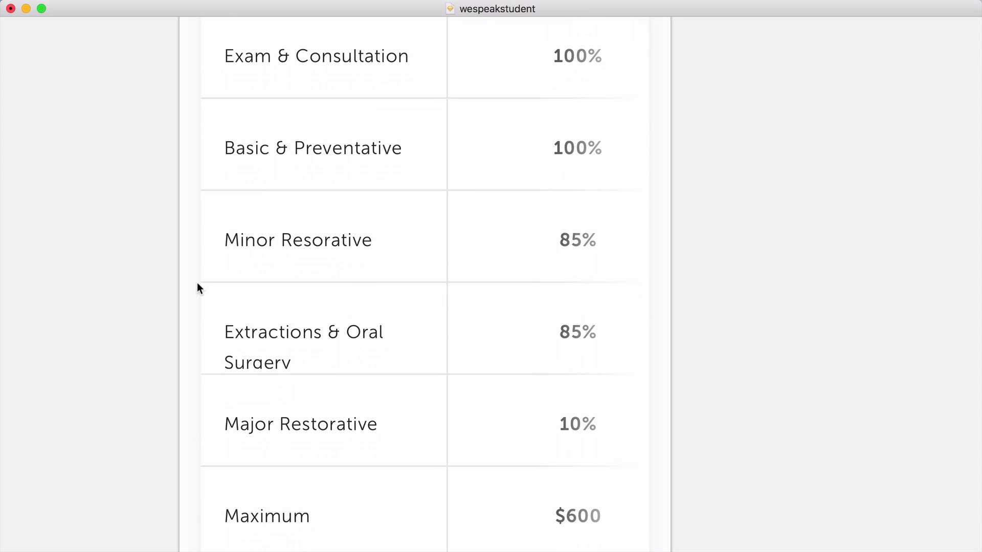
pyautogui.scroll(-5, 198, 283)
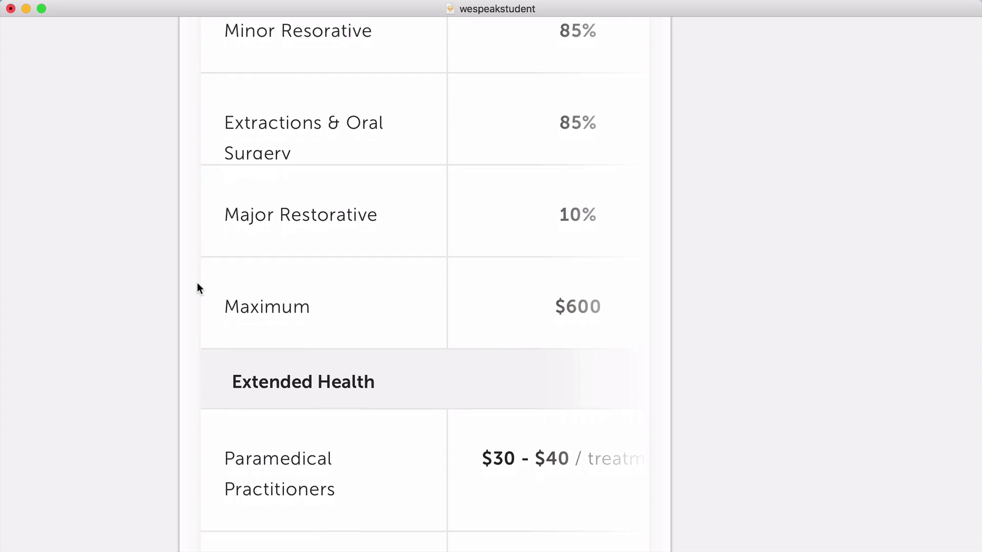
pyautogui.scroll(-5, 197, 287)
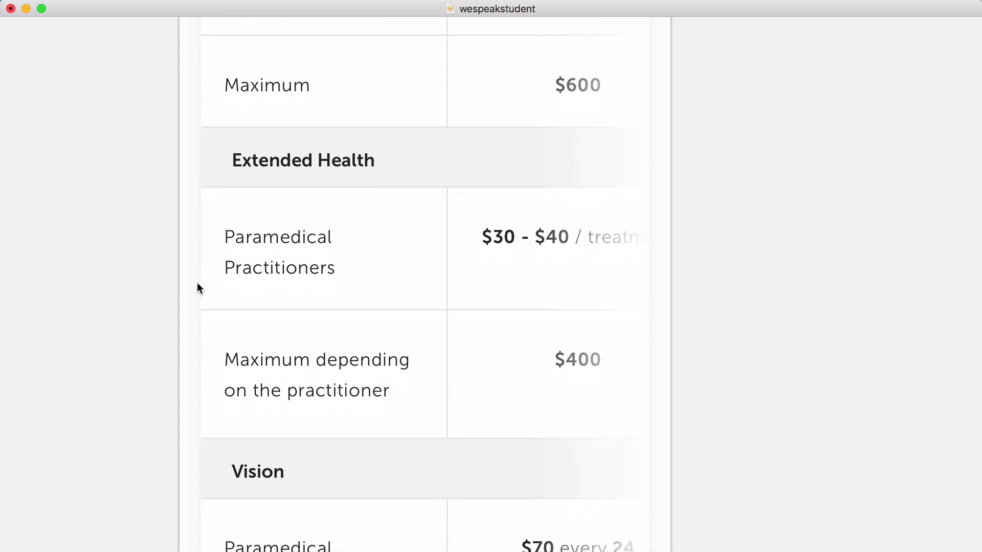
pyautogui.scroll(-3, 197, 285)
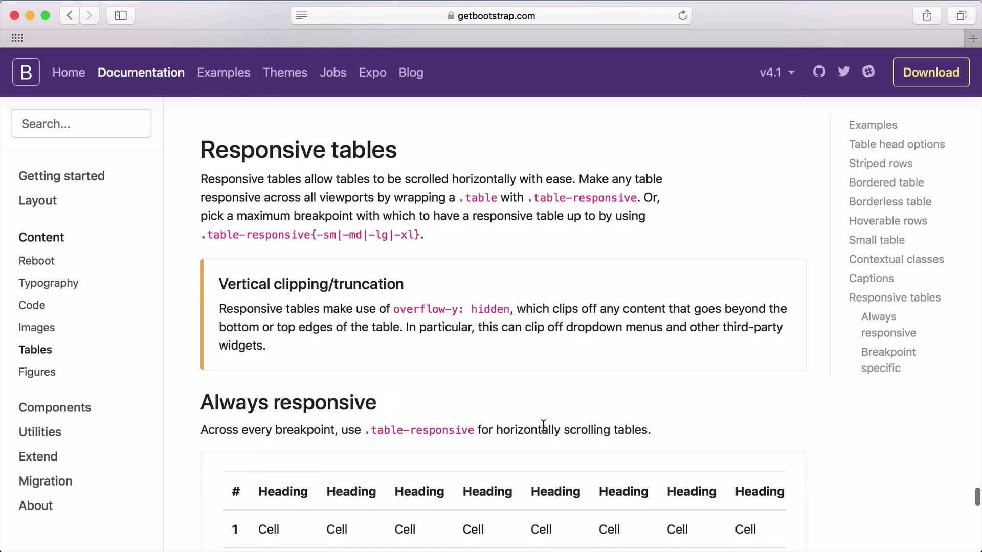
# Step: Switch to Bootstrap's Tables documentation in Safari and examine the horizontally scrolling Always responsive table example
pyautogui.scroll(-1, 543, 426)
pyautogui.scroll(-3, 543, 425)
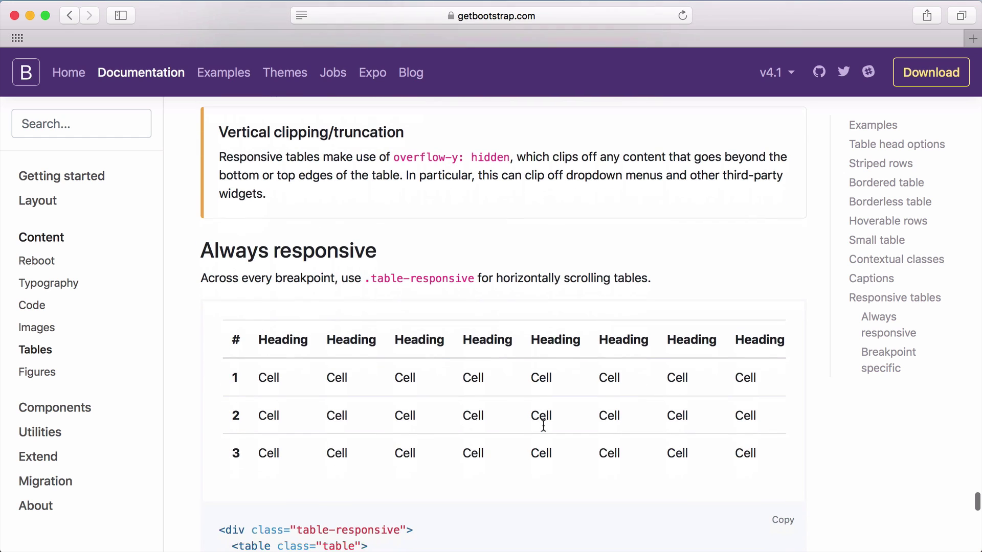
pyautogui.hscroll(3, 543, 425)
pyautogui.hscroll(3, 543, 425)
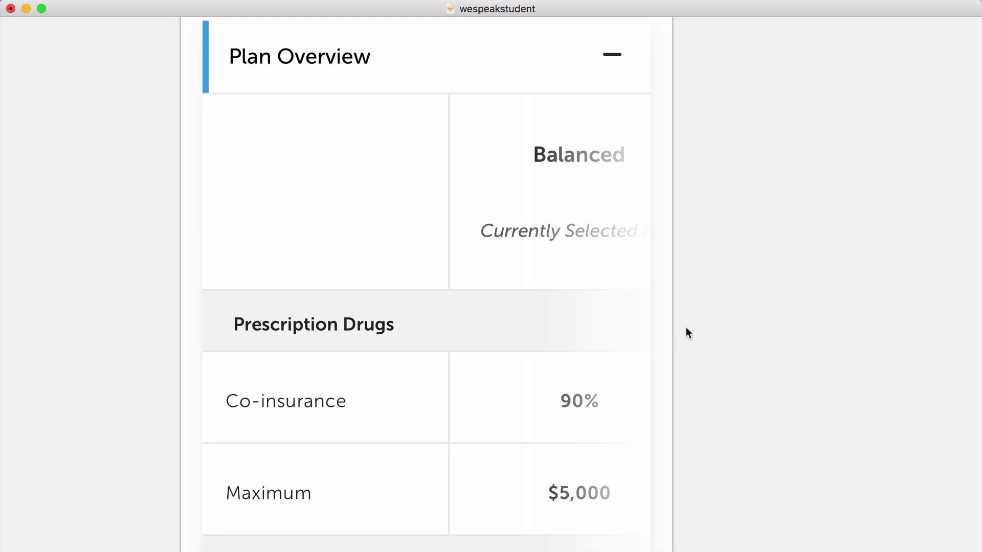
# Step: Return to the wespeakstudent design in Sketch and review the mobile table from Plan Overview down to the Dental rows
pyautogui.scroll(-4, 199, 286)
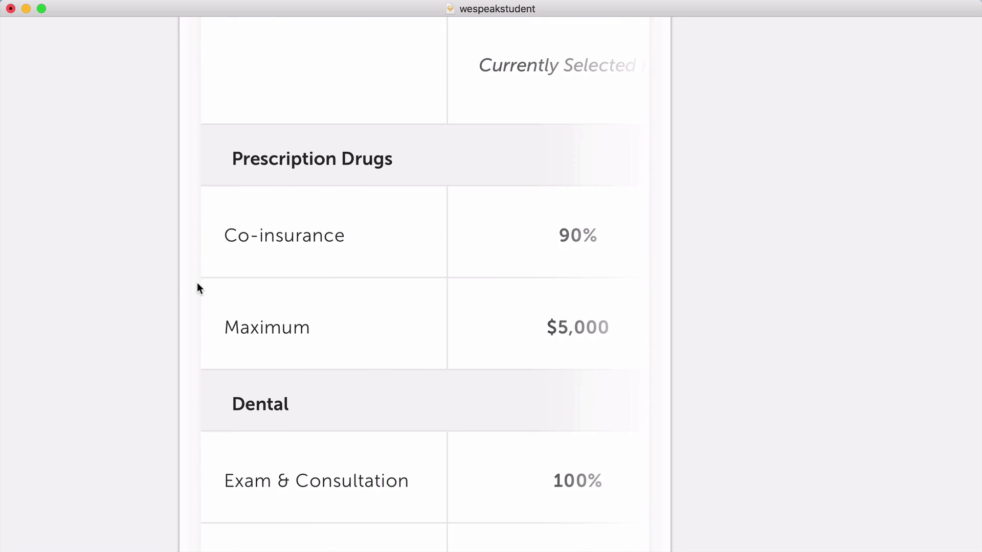
pyautogui.scroll(-5, 197, 282)
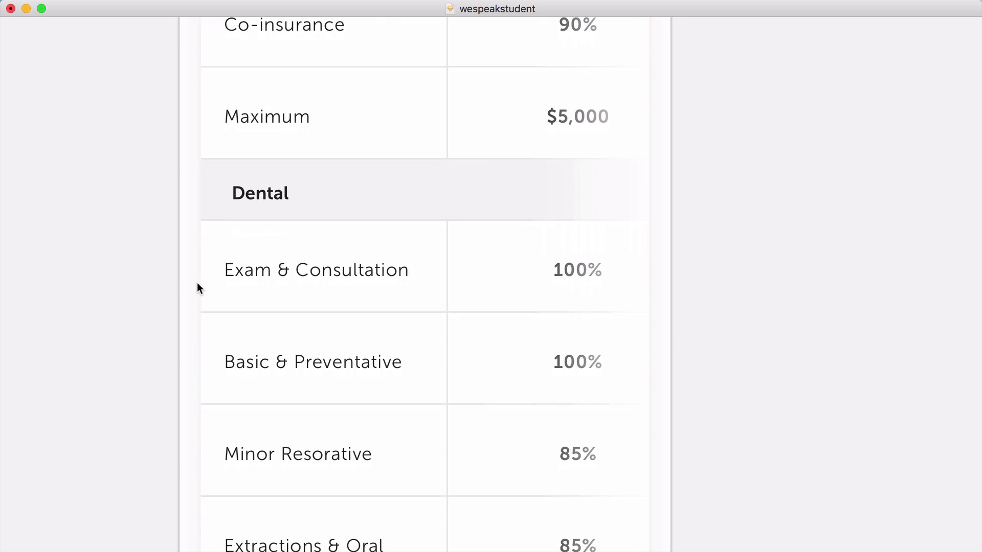
pyautogui.scroll(-3, 198, 283)
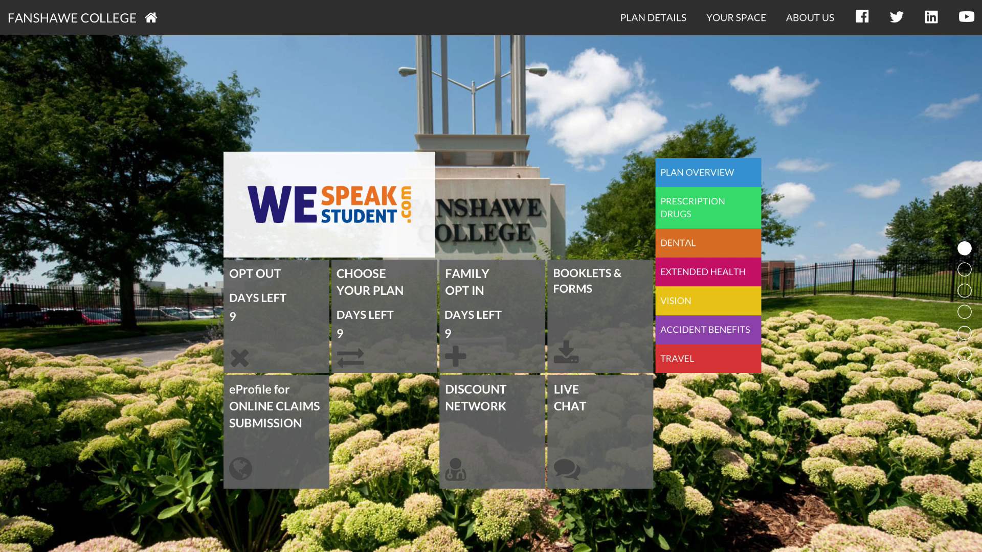
# Step: Review the original Fanshawe College page from its landing tiles down to the Plan Overview table's Dental and Extended Health rows
pyautogui.scroll(-5, 491, 276)
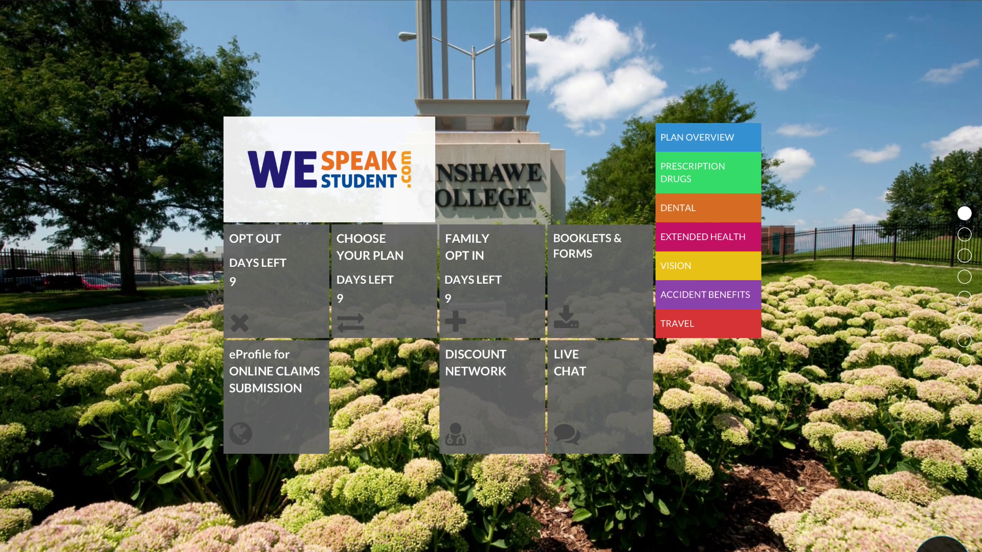
pyautogui.scroll(-5, 491, 276)
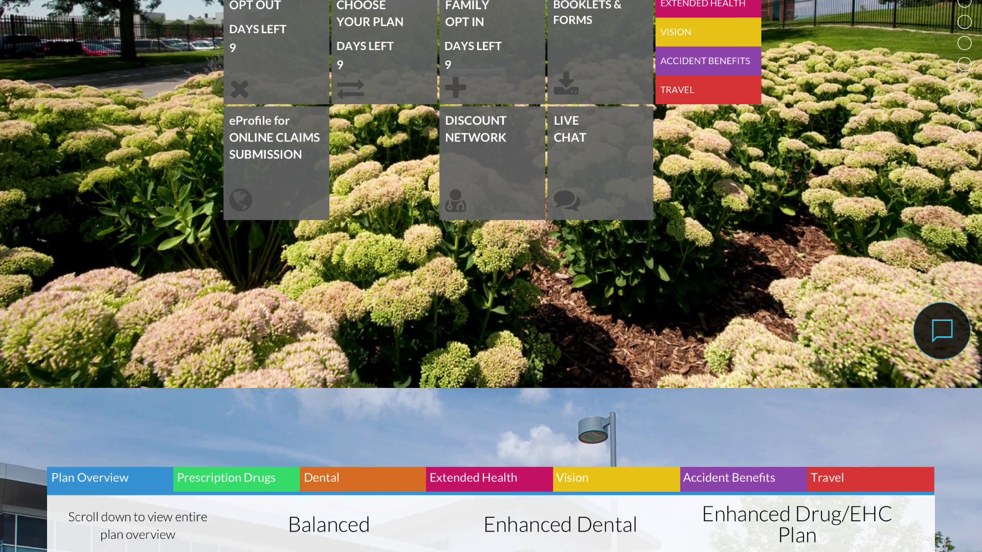
pyautogui.scroll(-5, 491, 276)
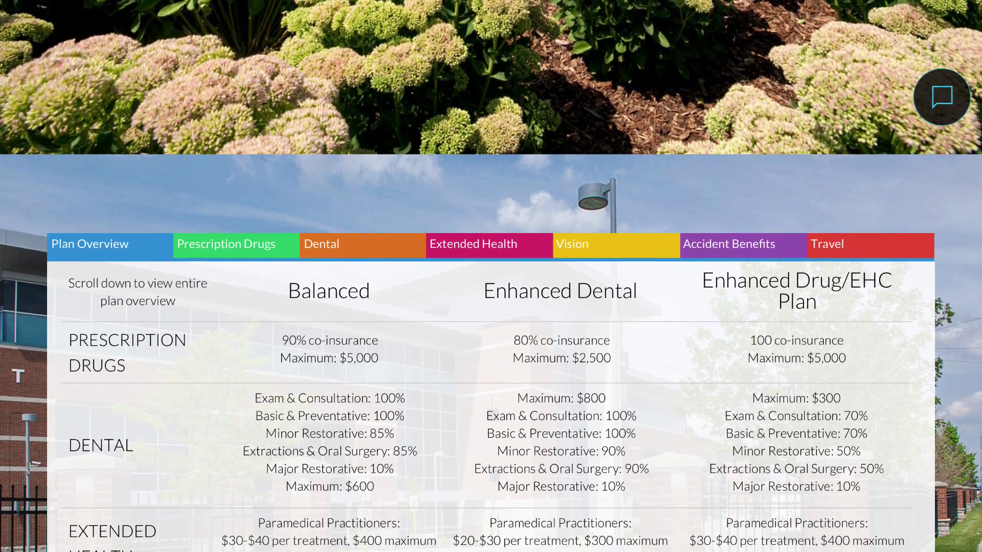
pyautogui.scroll(-2, 491, 276)
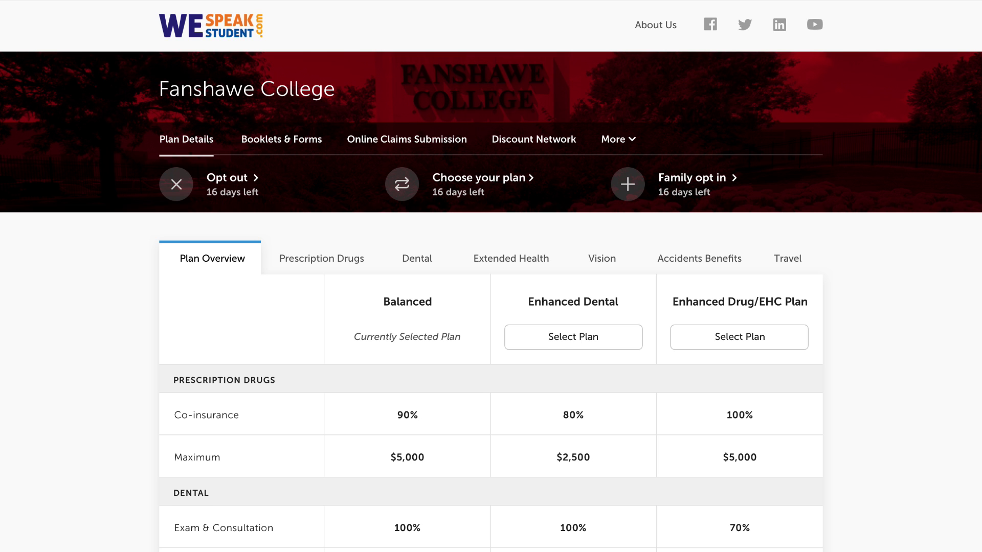
# Step: Review the redesigned Fanshawe College desktop page from its header down to the plan table's Extended Health rows
pyautogui.scroll(-3, 491, 276)
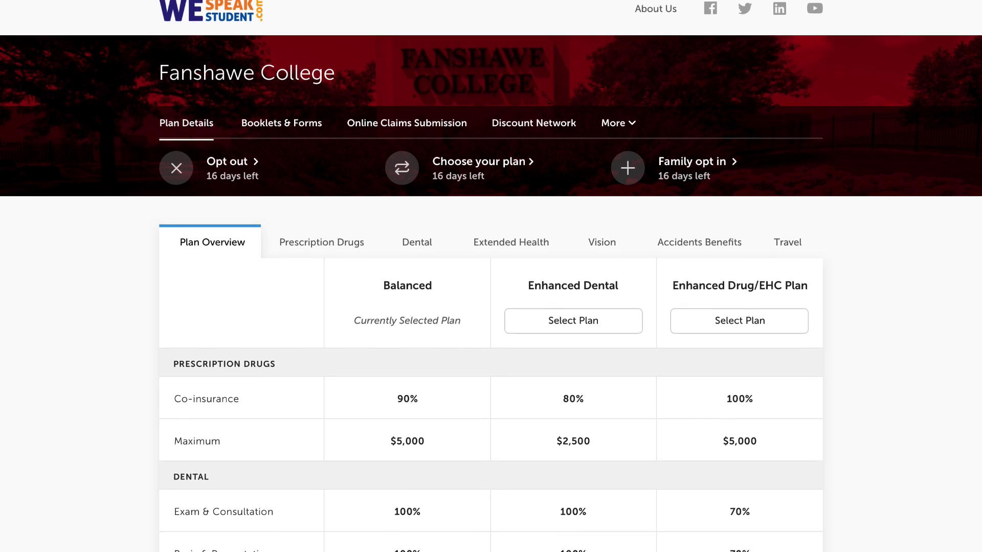
pyautogui.scroll(-3, 491, 276)
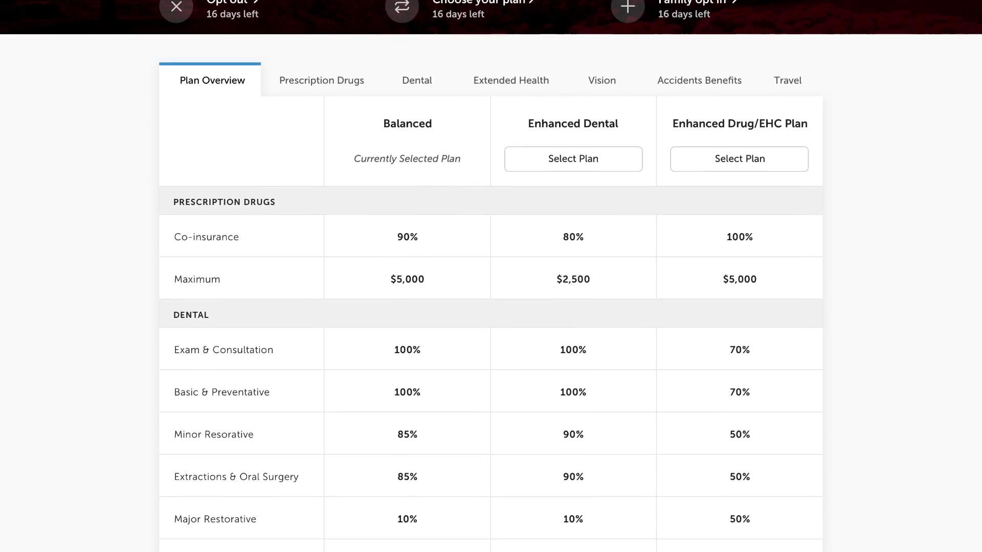
pyautogui.scroll(-3, 491, 276)
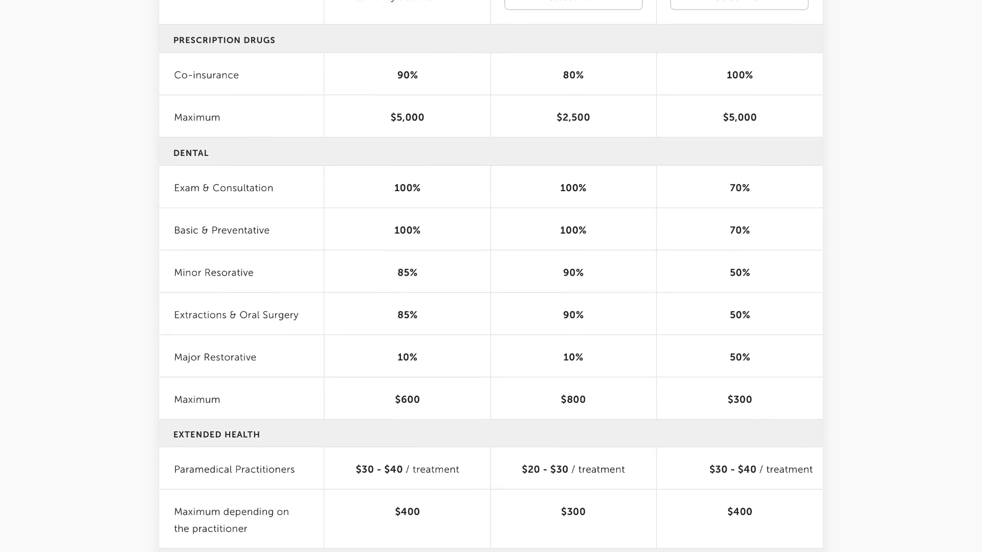
pyautogui.scroll(-2, 491, 276)
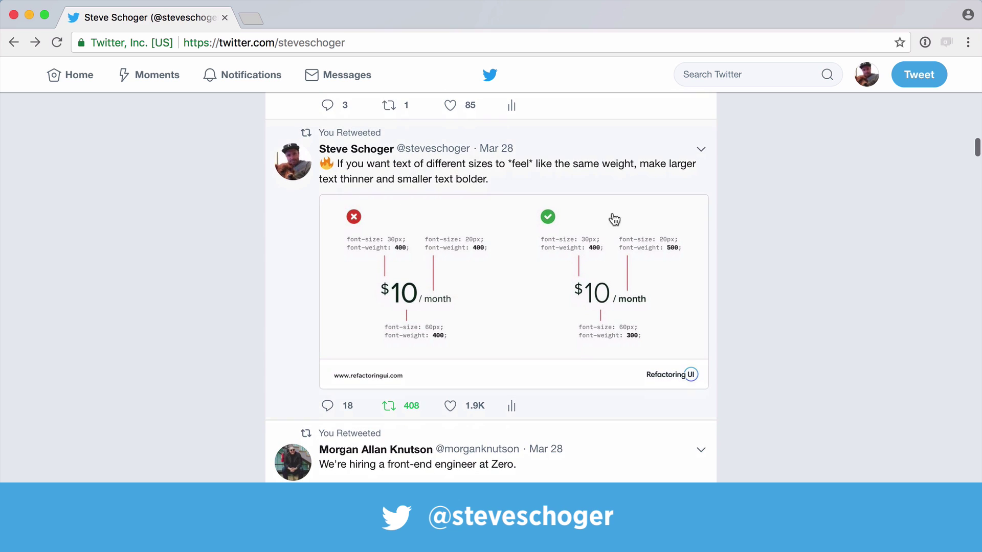
# Step: Switch to the designer's Twitter profile in Chrome and open the overlapping images tip with its comparison image enlarged
pyautogui.click(589, 182)
pyautogui.click(631, 307)
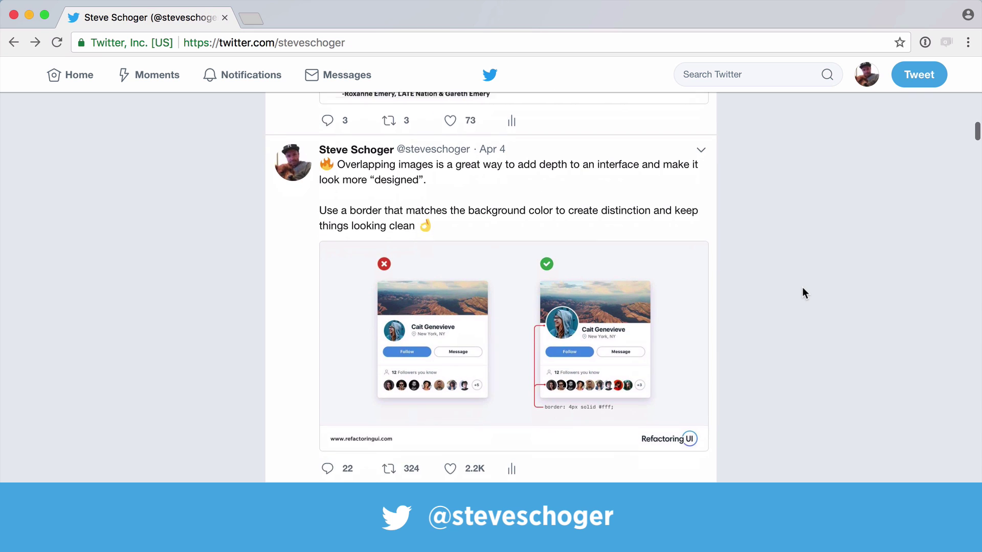
pyautogui.scroll(-1, 803, 287)
pyautogui.click(670, 175)
pyautogui.scroll(-1, 668, 256)
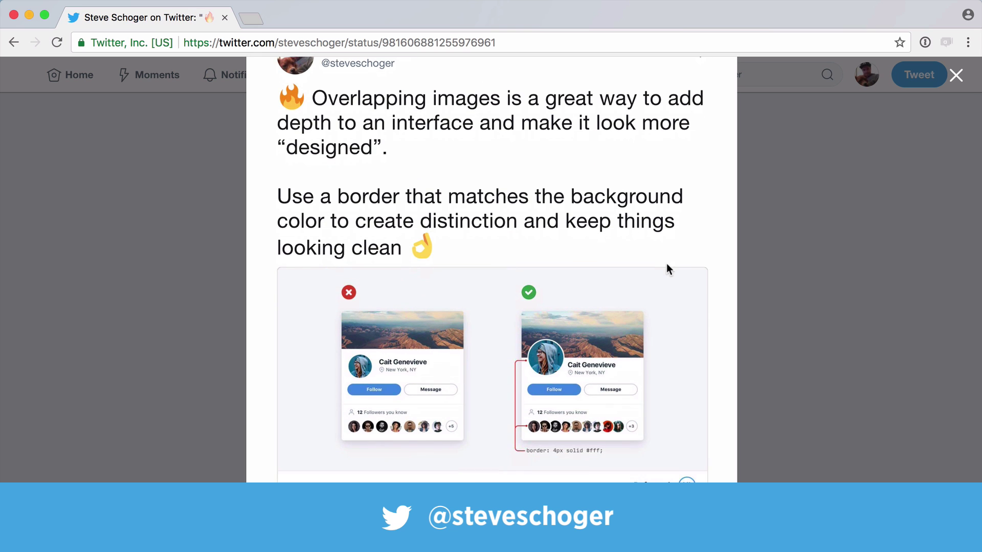
pyautogui.click(652, 316)
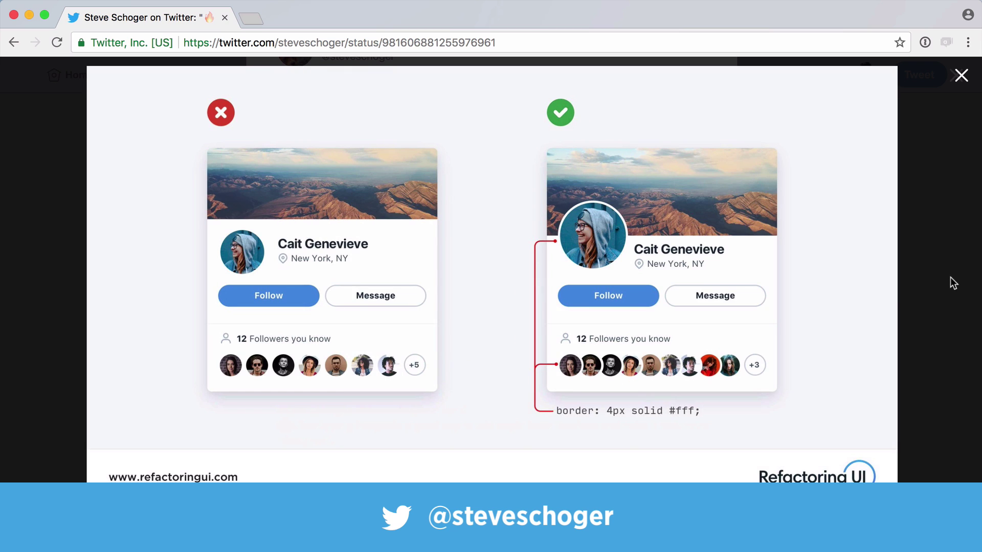